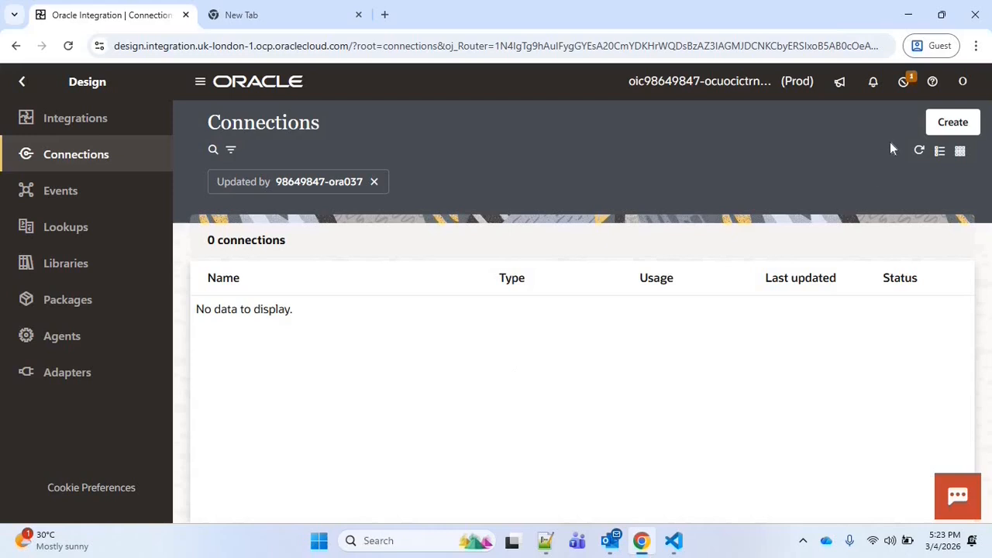
- Create a connection named REST001 with the REST adapter and the role Invoke
left_click(949, 124)
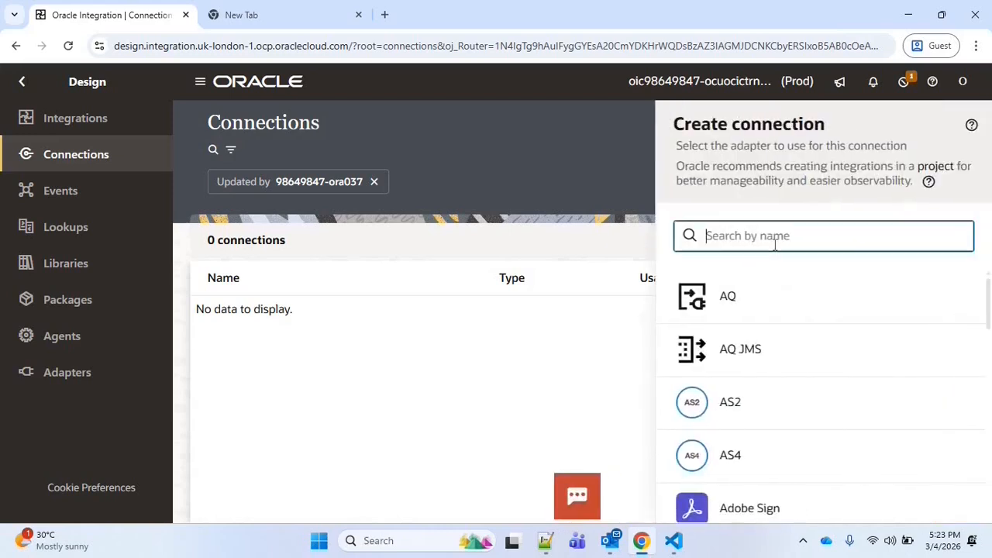
type("rest")
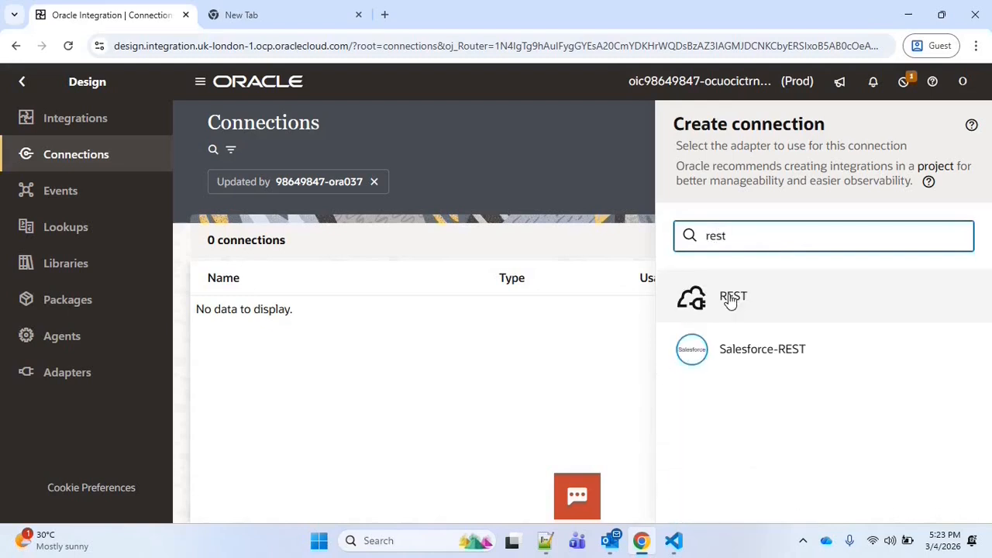
left_click(730, 301)
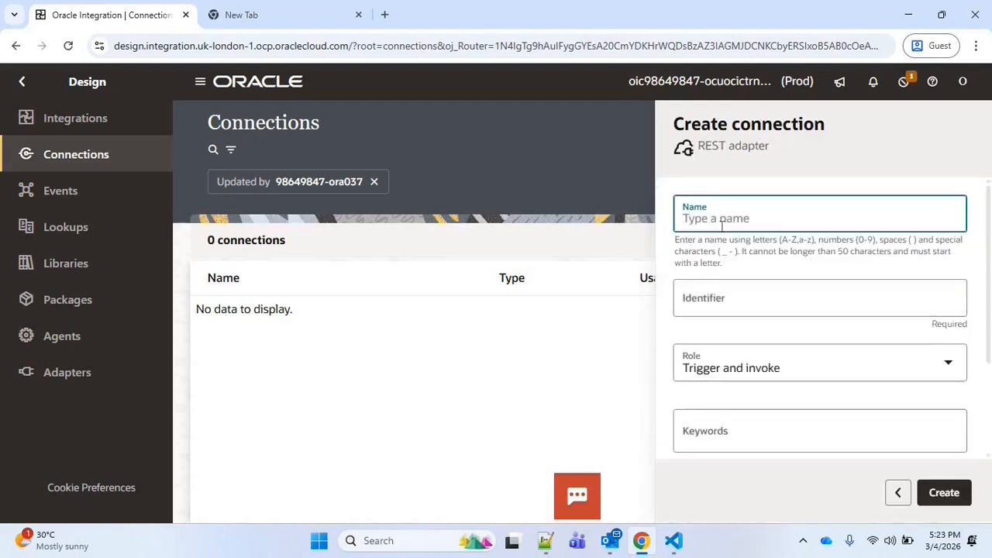
type("REST001")
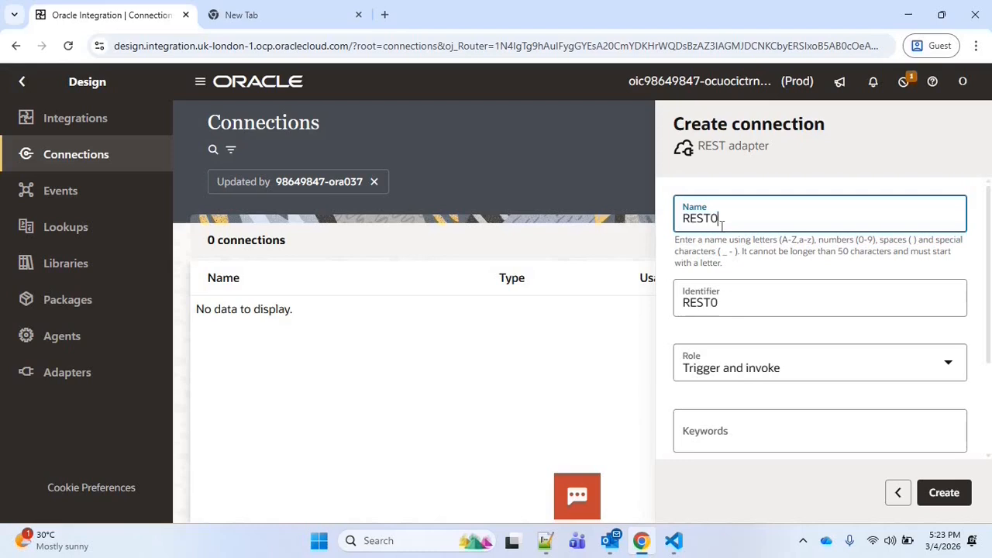
left_click(728, 364)
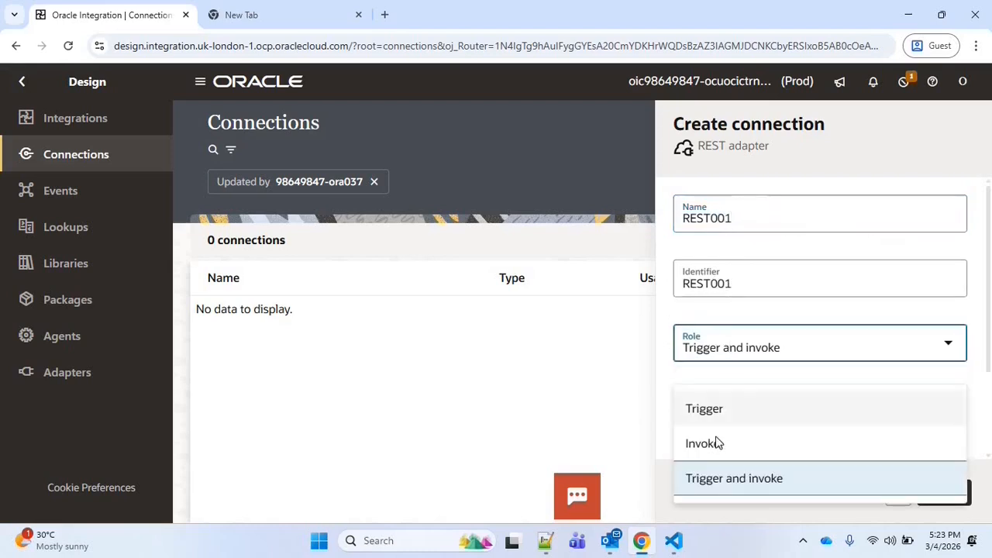
left_click(864, 446)
key("Return")
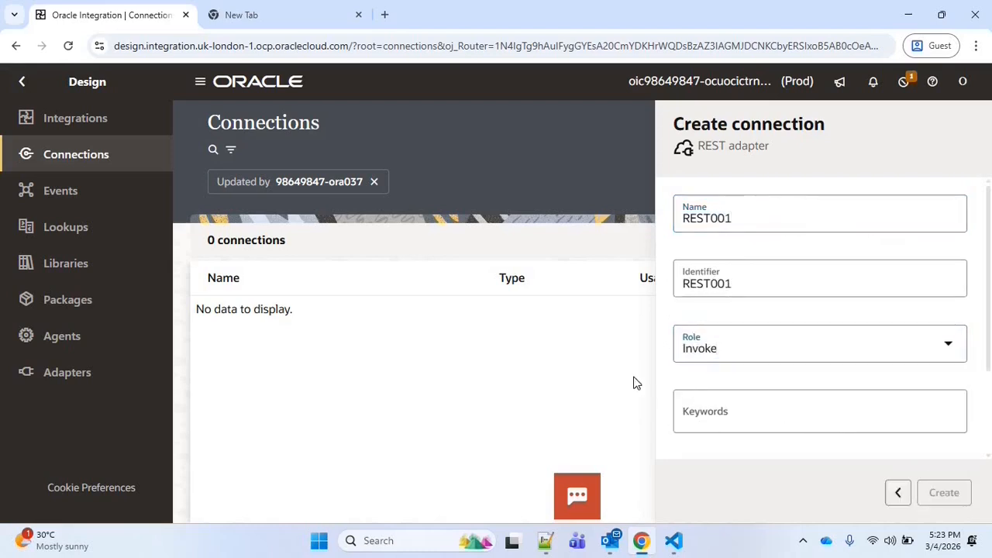
left_click(138, 299)
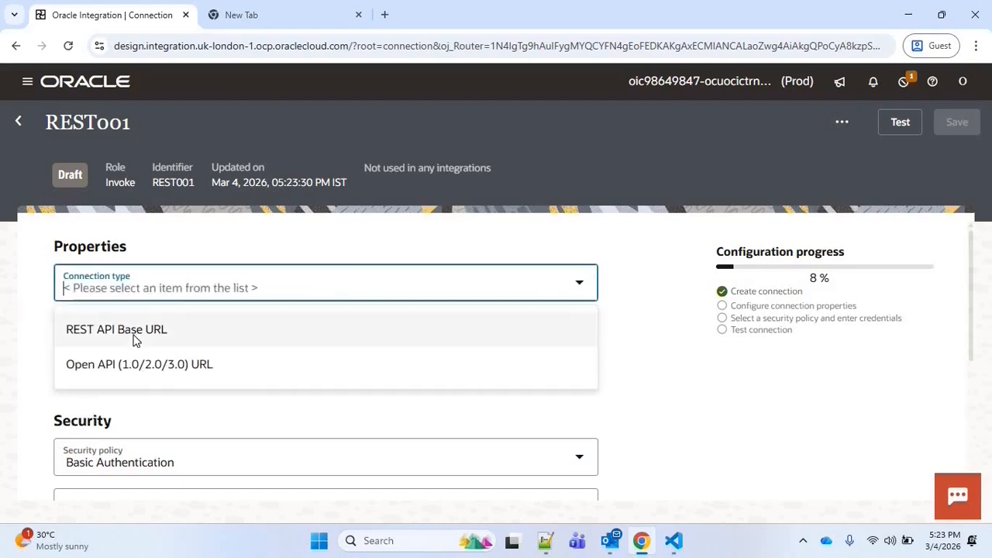
left_click(136, 333)
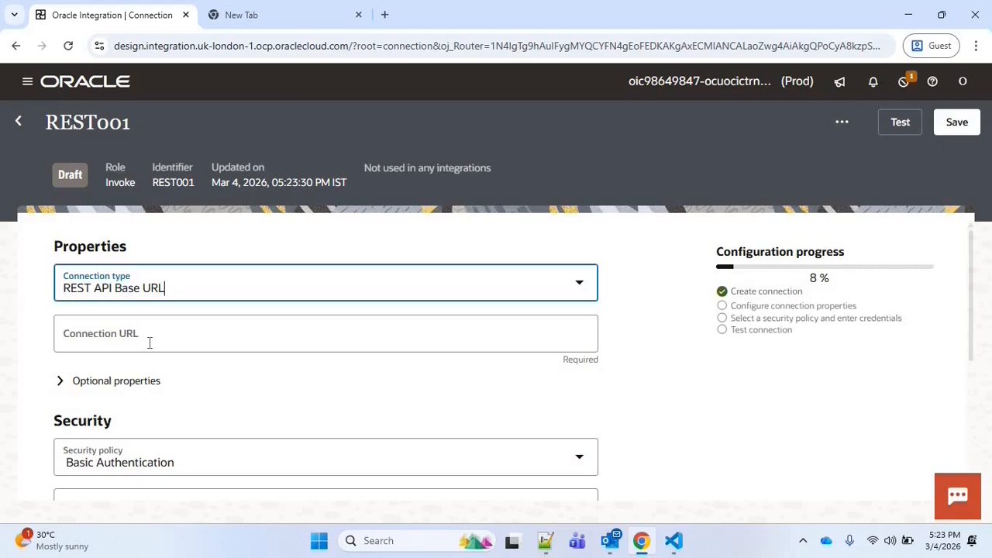
left_click(152, 343)
type("https://fa-euth-dev58-saasfademo1.ds-fa.oraclepdemos.com/")
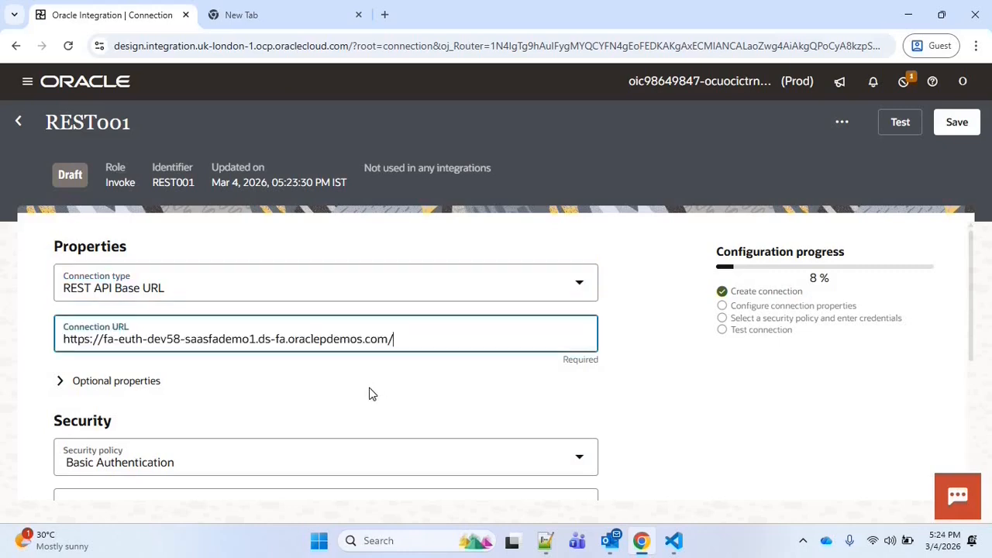
- Enter the username and password for Basic Authentication, and test and save the REST001 connection
scroll(972, 352, "down", 2)
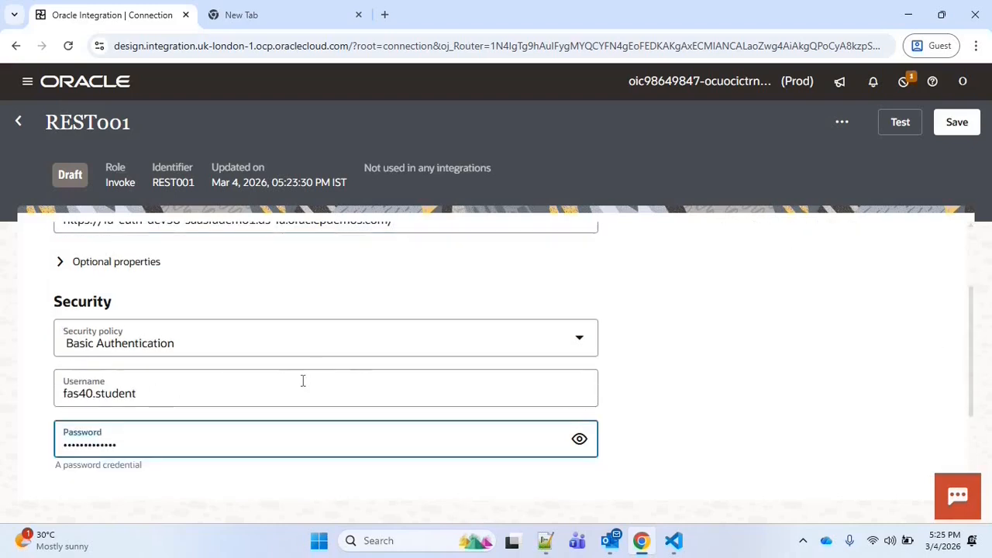
left_click(892, 127)
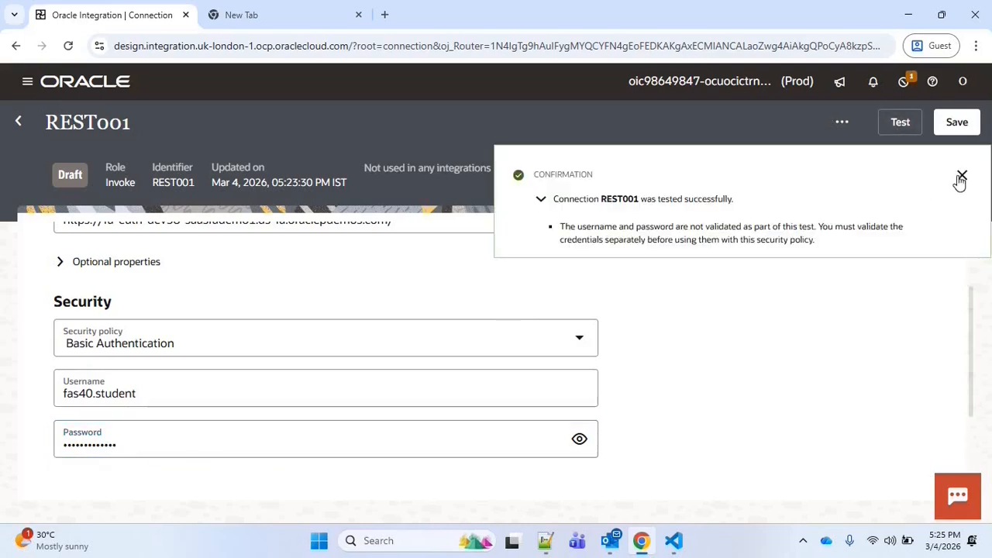
left_click(958, 124)
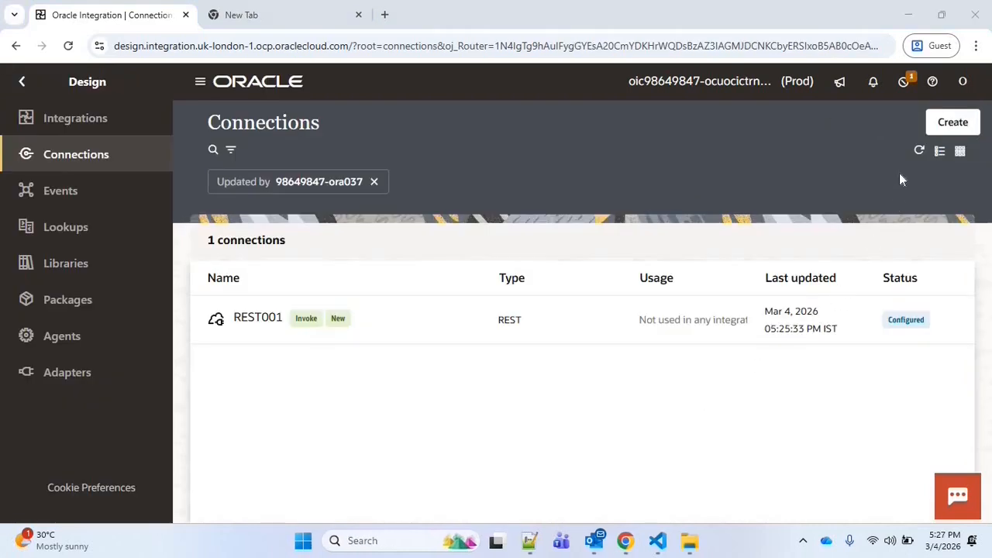
- Create a connection named ATP001 with the Oracle ATP adapter and the role Invoke
left_click(952, 124)
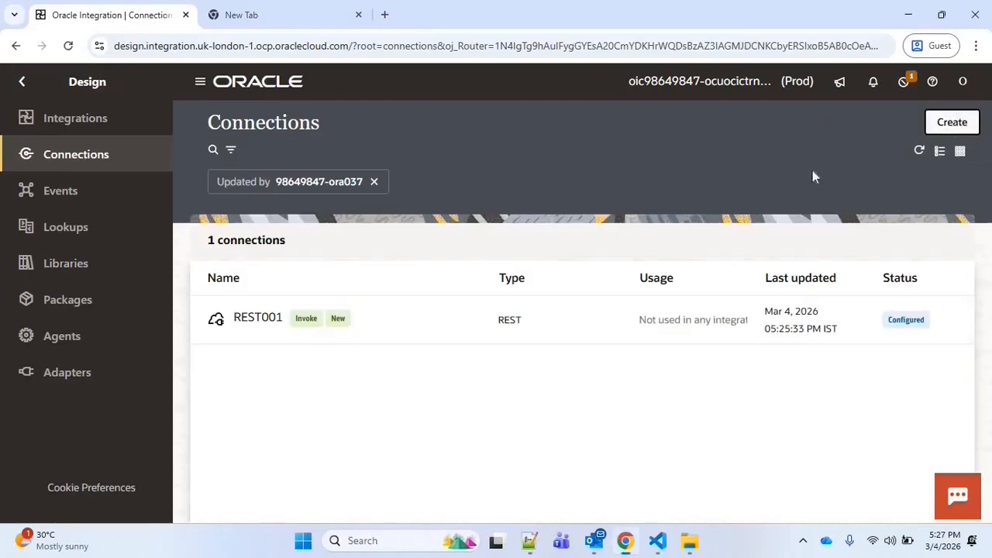
type("ATP")
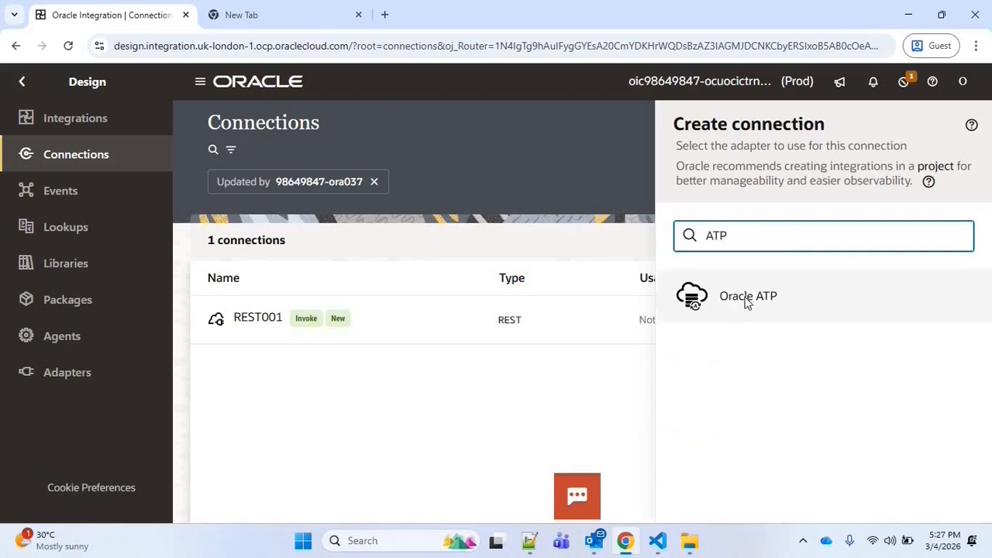
left_click(747, 301)
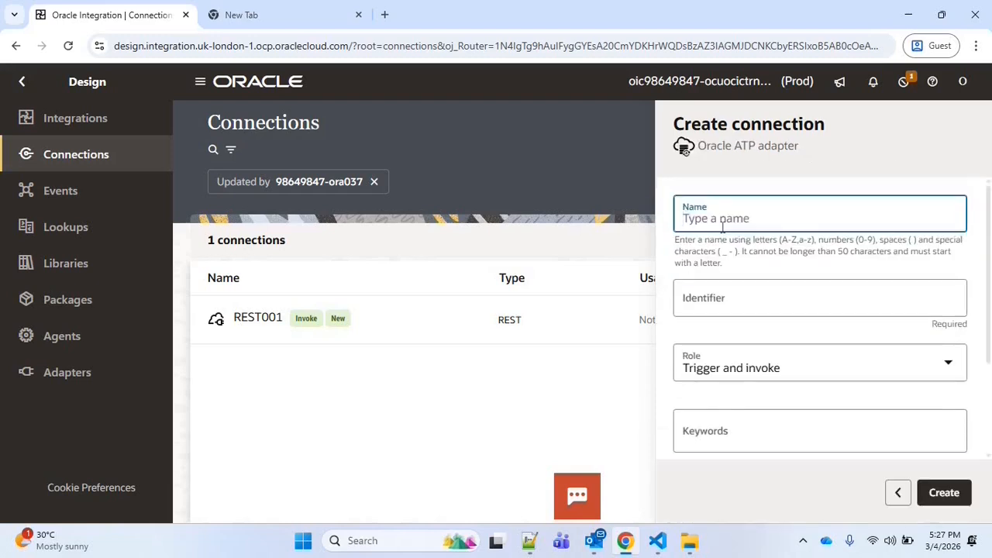
type("ATP001")
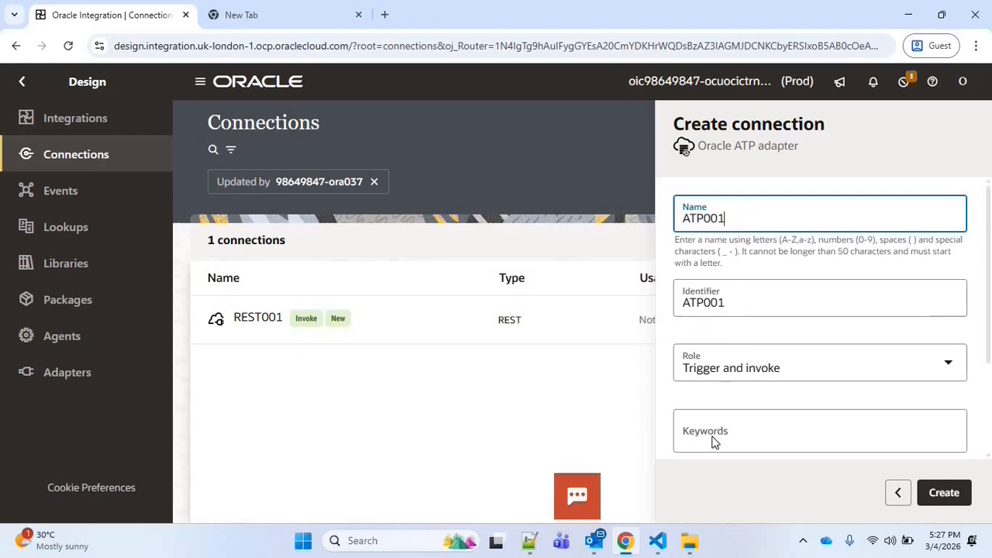
left_click(731, 370)
left_click(928, 456)
left_click(942, 494)
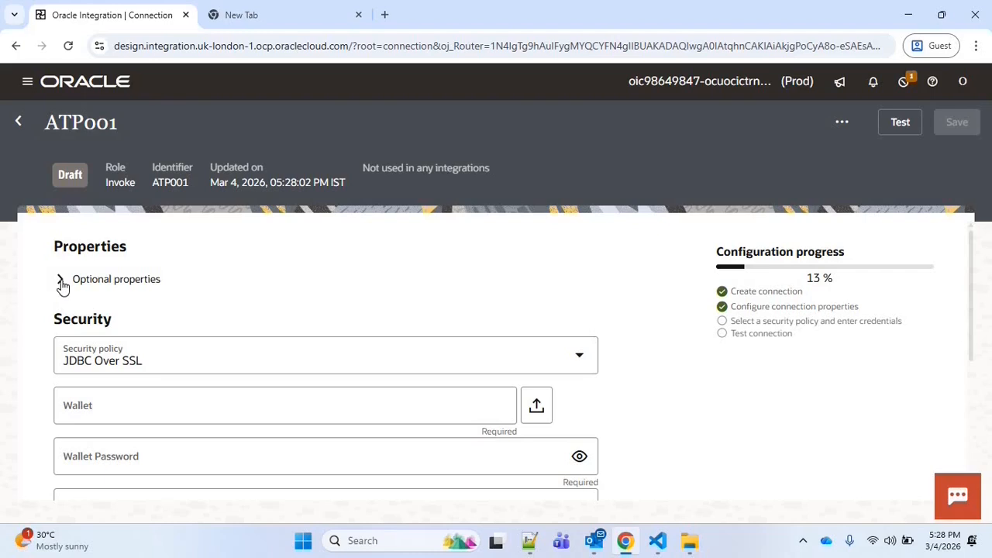
- Set the optional Service Name property of the ATP001 connection to ATP98649847_HIGH
left_click(61, 282)
scroll(708, 356, "down", 2)
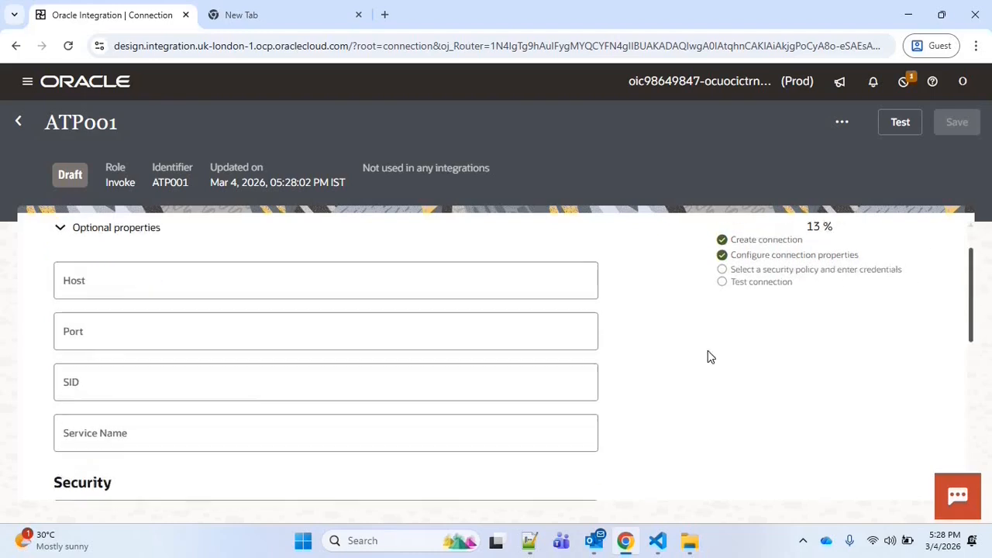
left_click(200, 392)
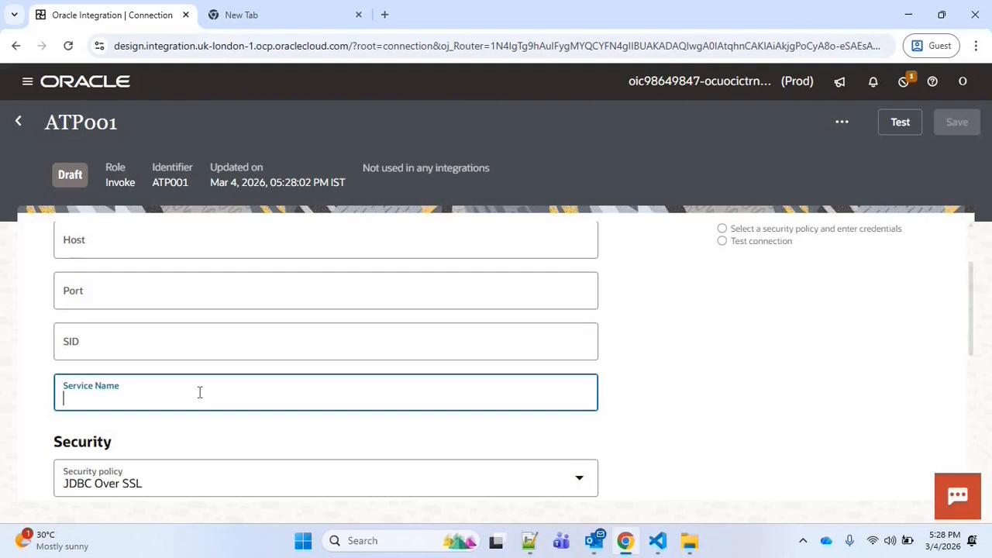
type("ATP98649847")
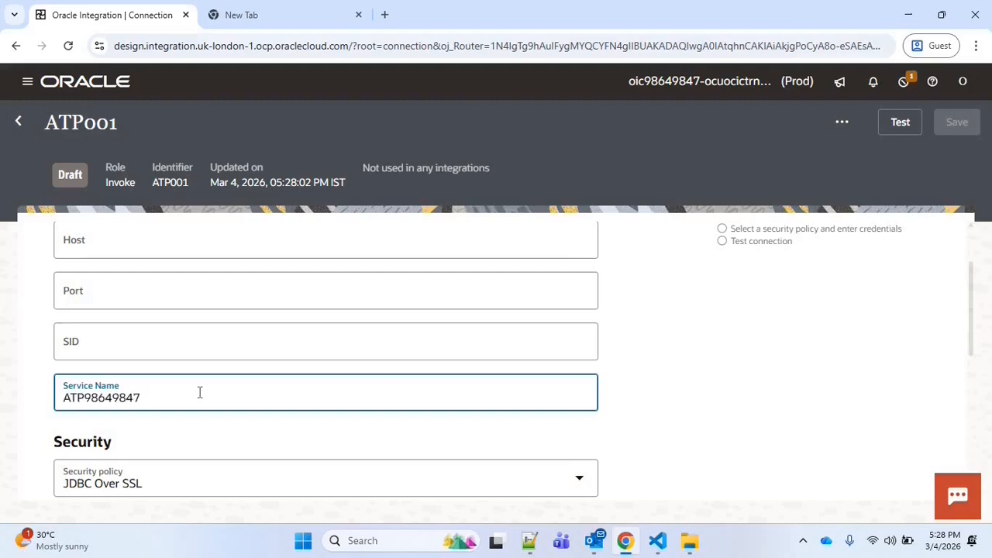
type("_HIGH")
- Upload ATP98649847_wallet from the Documents folder as the wallet for the JDBC Over SSL security policy
scroll(971, 374, "down", 1)
scroll(972, 375, "down", 3)
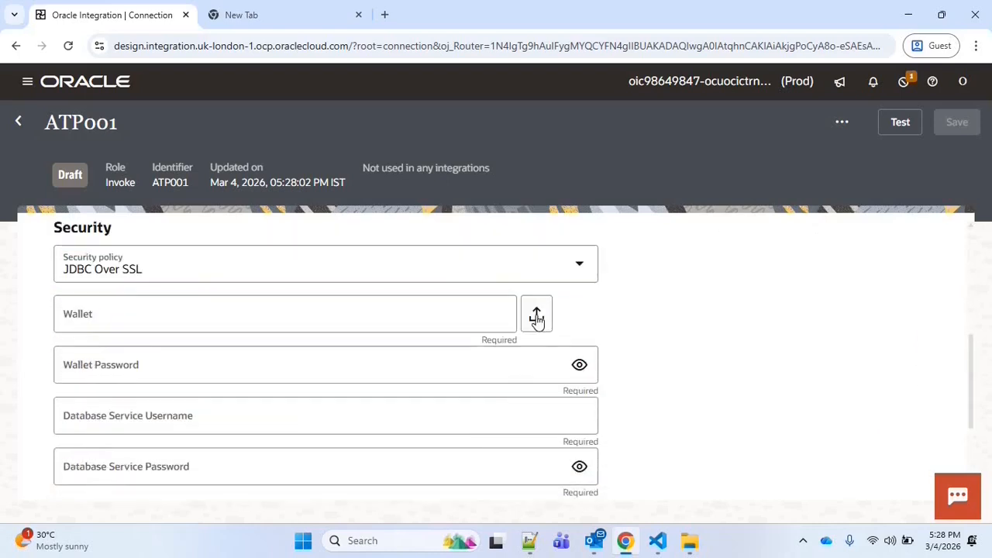
left_click(536, 318)
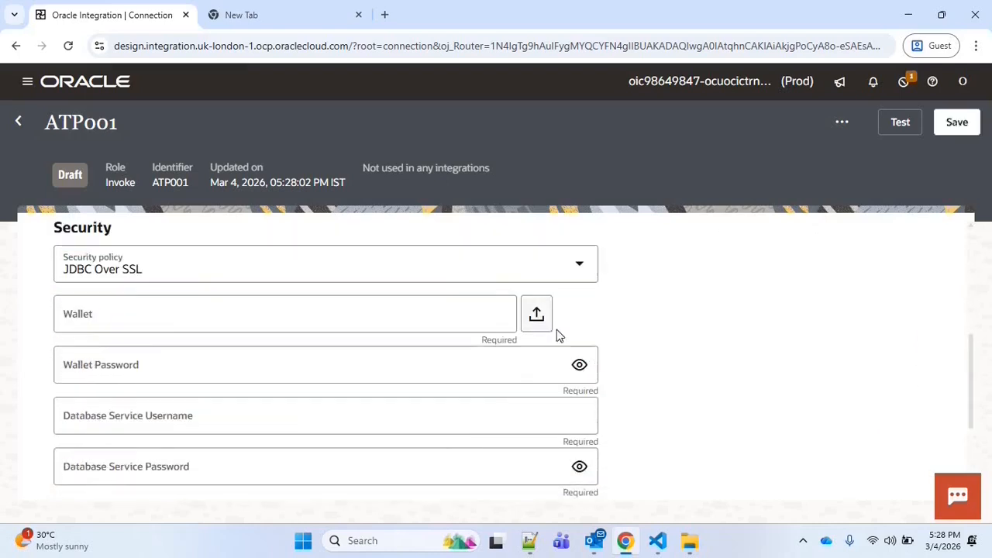
left_click(501, 283)
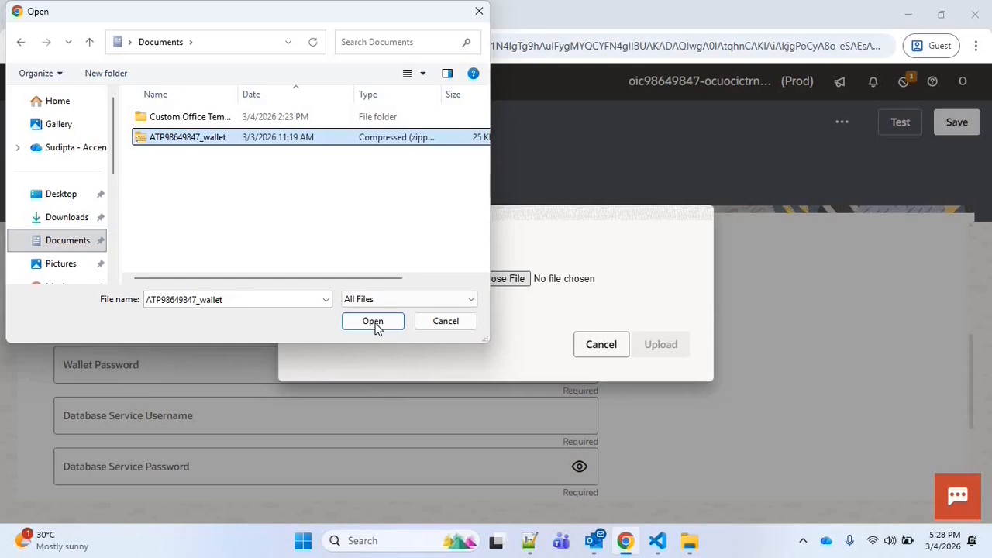
key("Return")
left_click(660, 344)
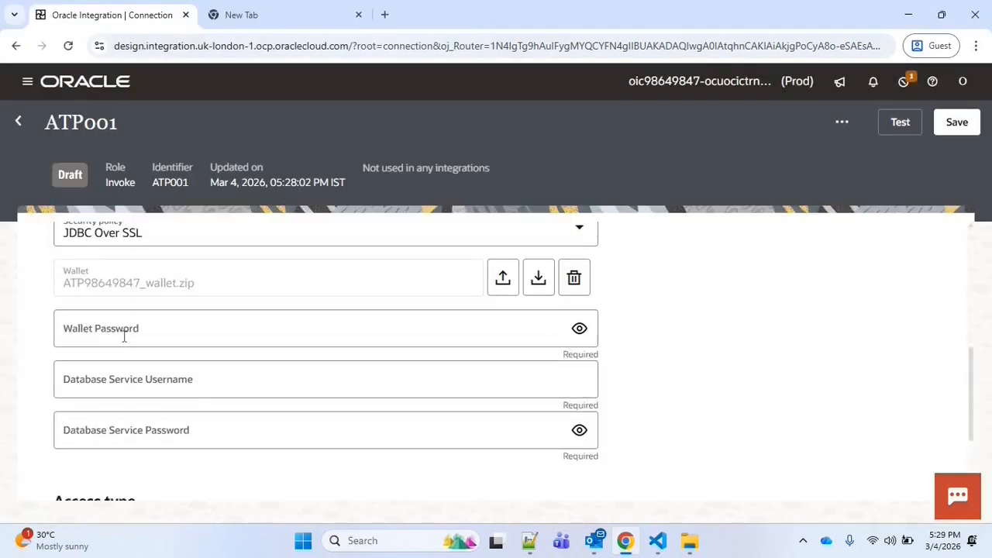
- Enter the wallet password, the database service username ADMIN and its password, and test and save the ATP001 connection
left_click(190, 343)
key("ctrl+v")
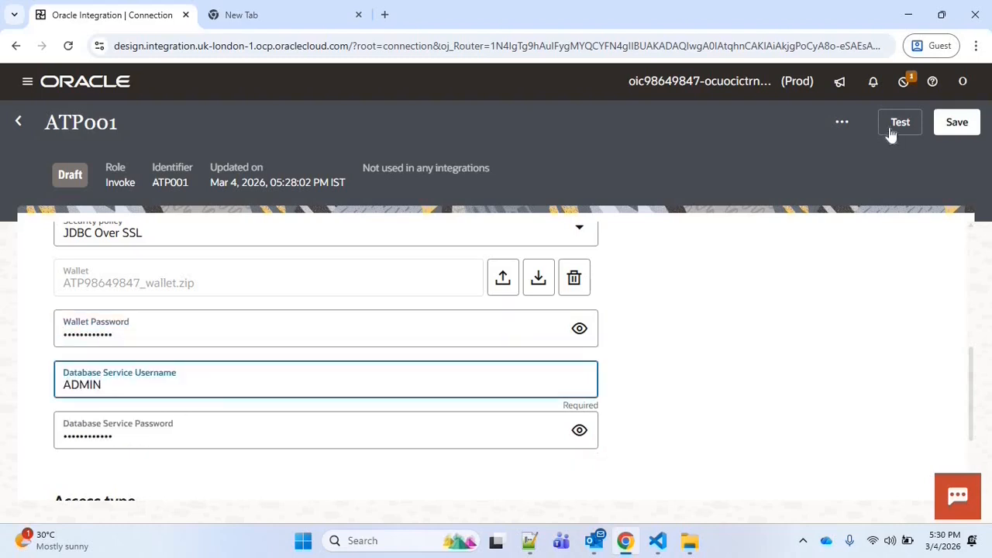
left_click(888, 132)
left_click(961, 176)
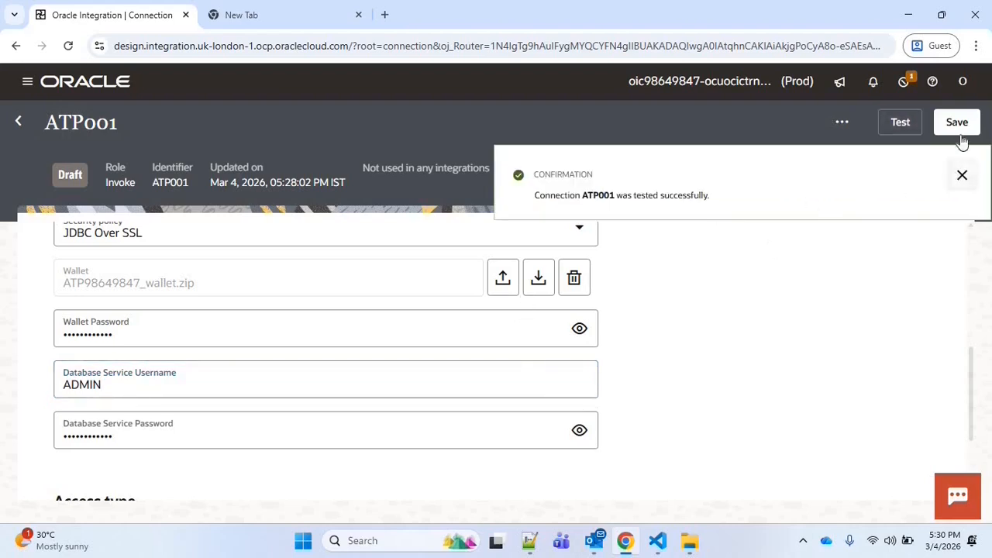
left_click(961, 133)
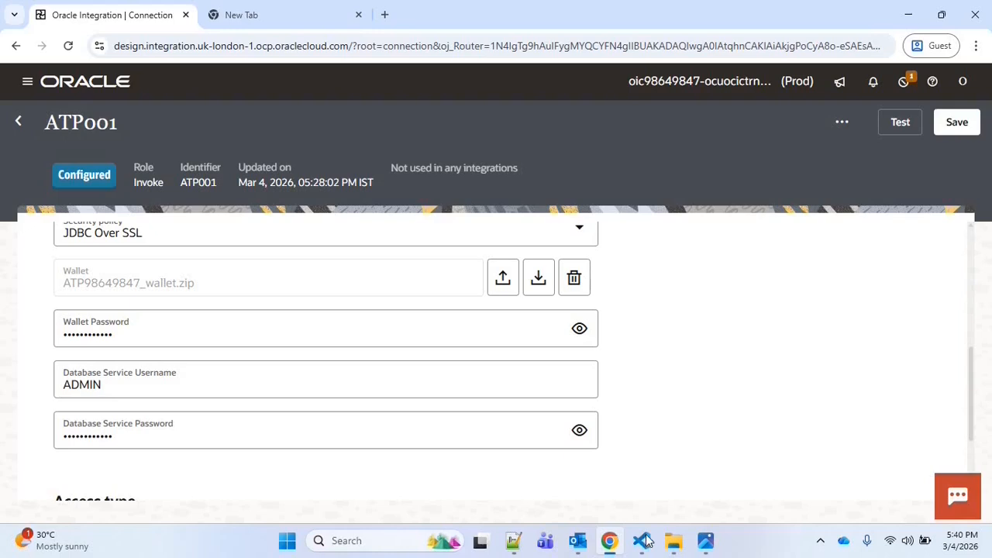
- Switch to Visual Studio Code, check the installed extensions and open the SQL Developer connections view
left_click(643, 540)
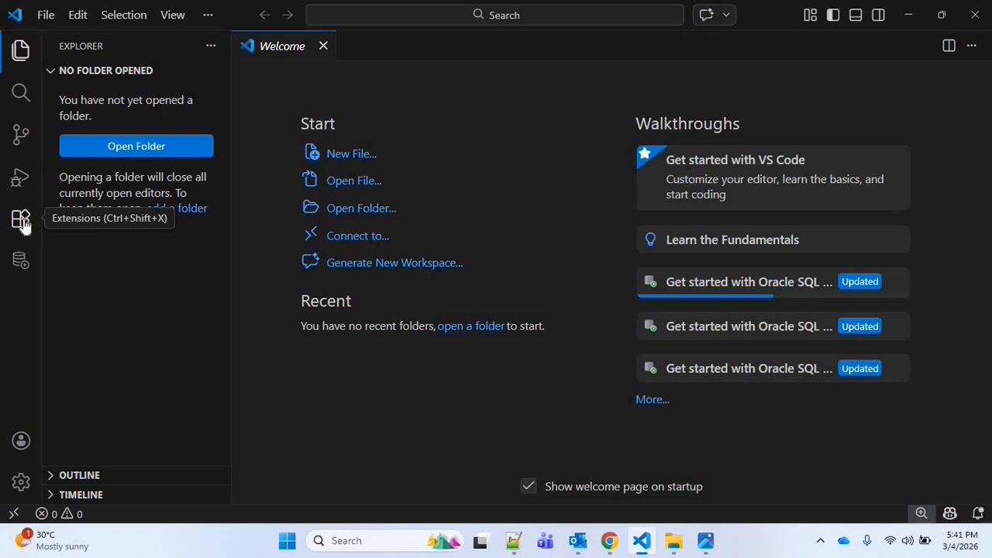
left_click(20, 220)
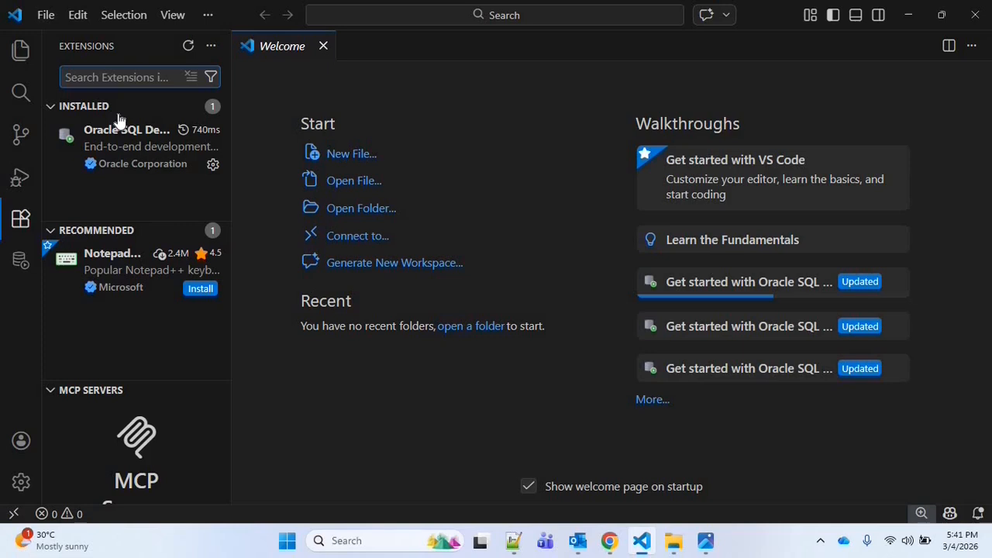
left_click(21, 260)
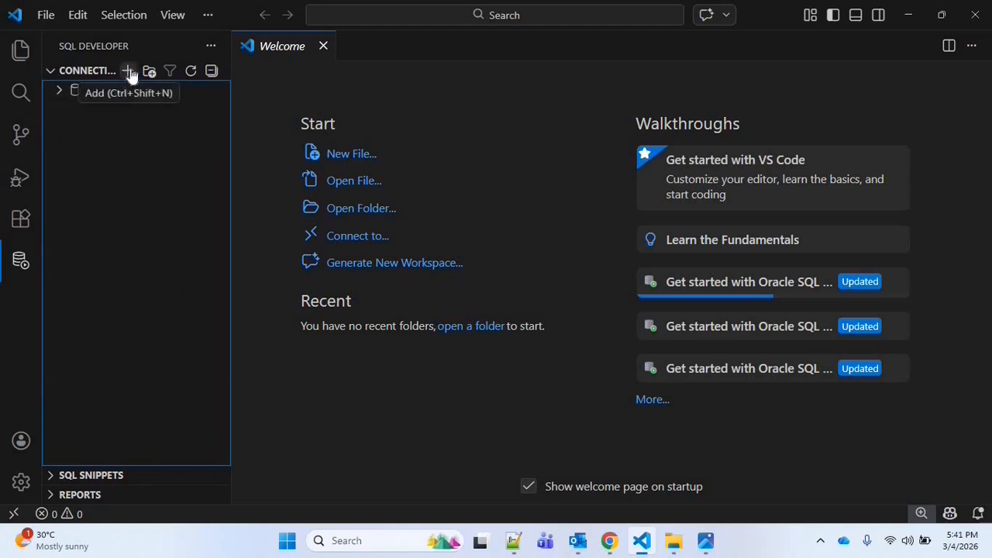
- Examine the fields of the form for a new database connection and close it without saving
left_click(129, 70)
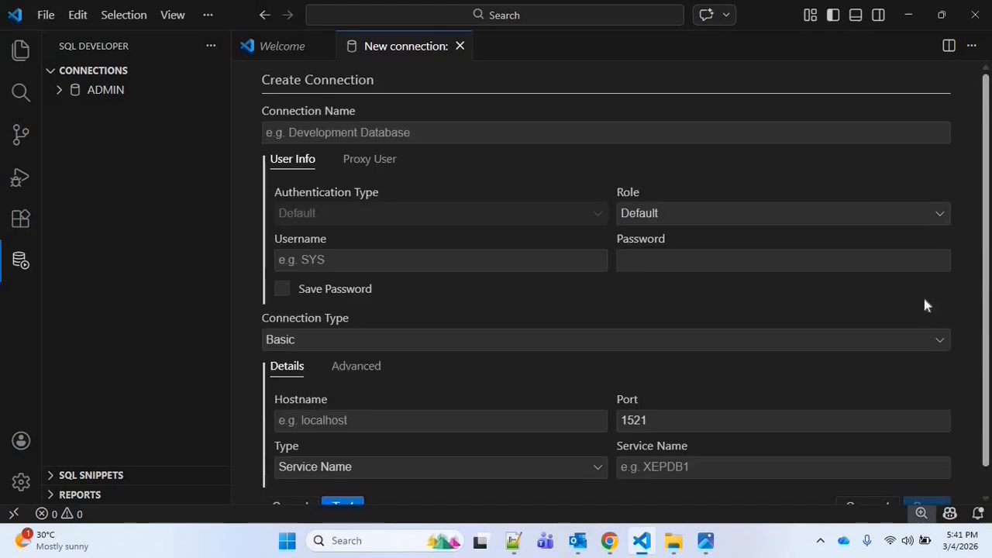
scroll(711, 293, "down", 1)
left_click(460, 46)
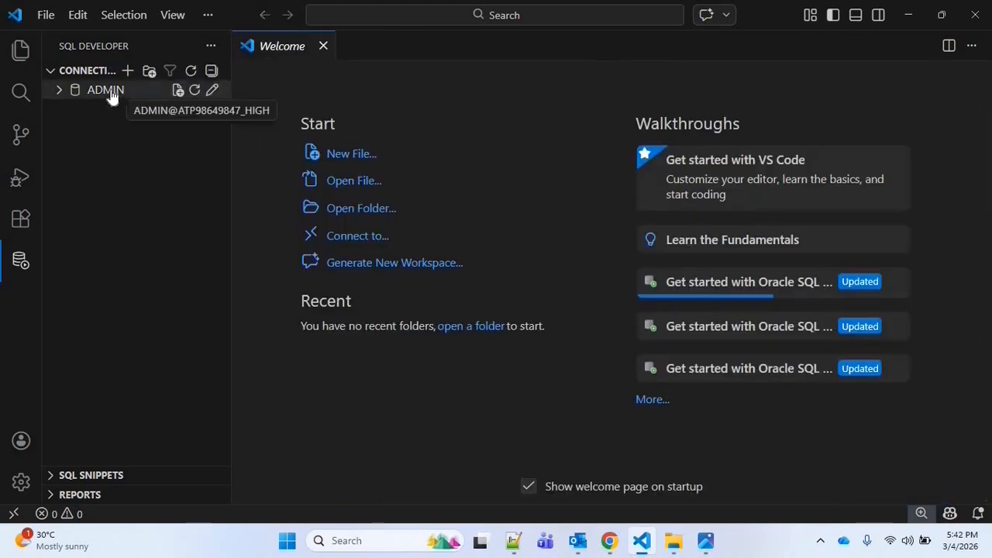
- Review the settings of the existing ADMIN connection and connect it to the database
left_click(211, 90)
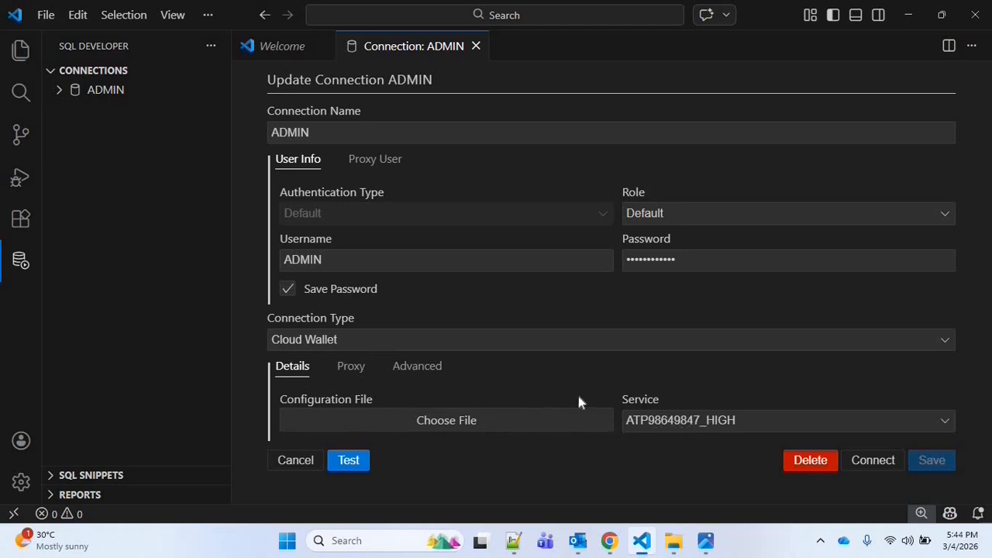
right_click(106, 90)
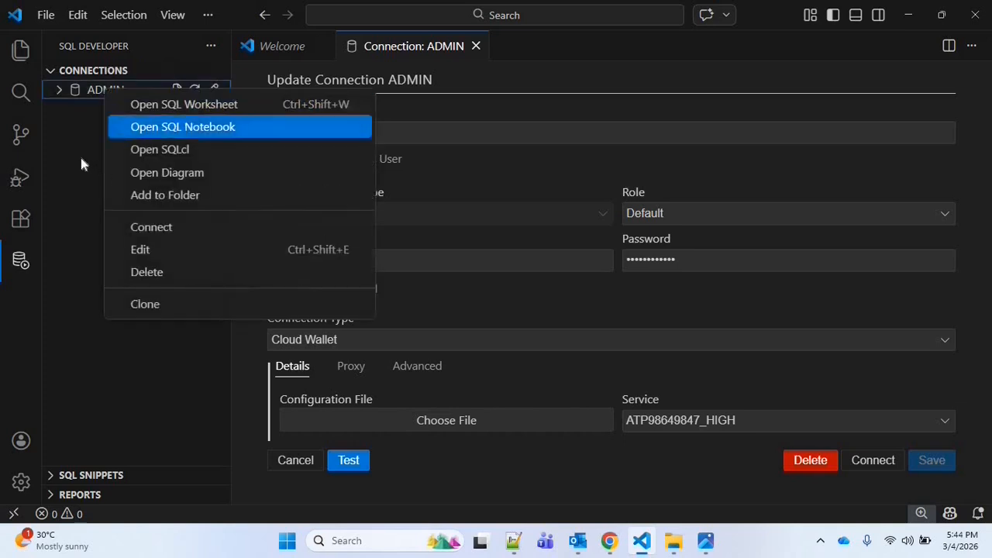
left_click(147, 227)
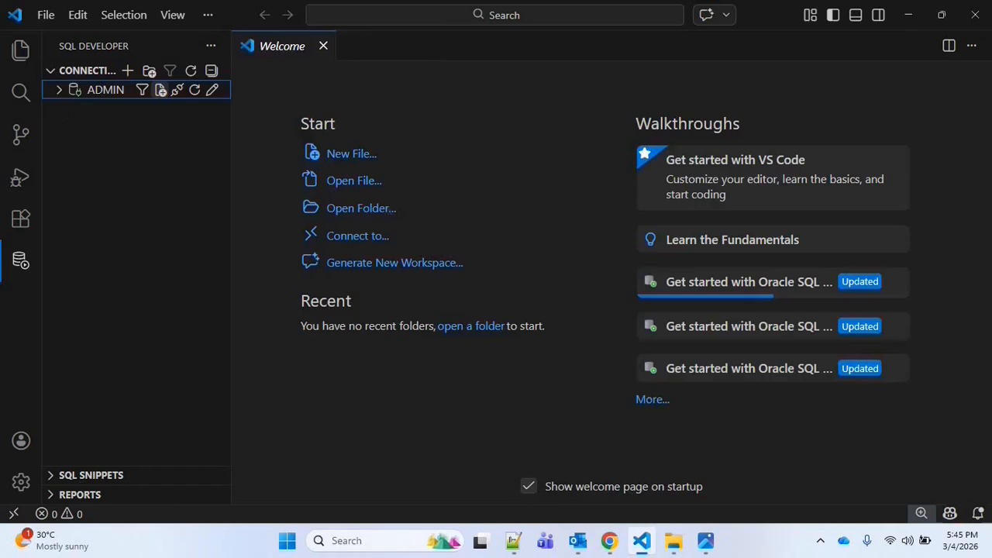
- In a new ADMIN worksheet, write and run a create table statement for xx_invoice with invoice header and line columns plus erp_invoice_id, status and error_message
left_click(160, 90)
type("create table xx_invoice ( invoice_id number, invoice_number varchar2(20), invoice_amount number, invoice_date varchar2(10), invoice_type varchar2(15), supplier_name  varchar2(30), supplier_site  varchar2(20), business_unit varchar2(20), payment_terms varchar2(15), line_number number, line_type varchar2(10), line_amount number, erp_invoice_id number, status varchar2(10), error_message varchar2(2000) )")
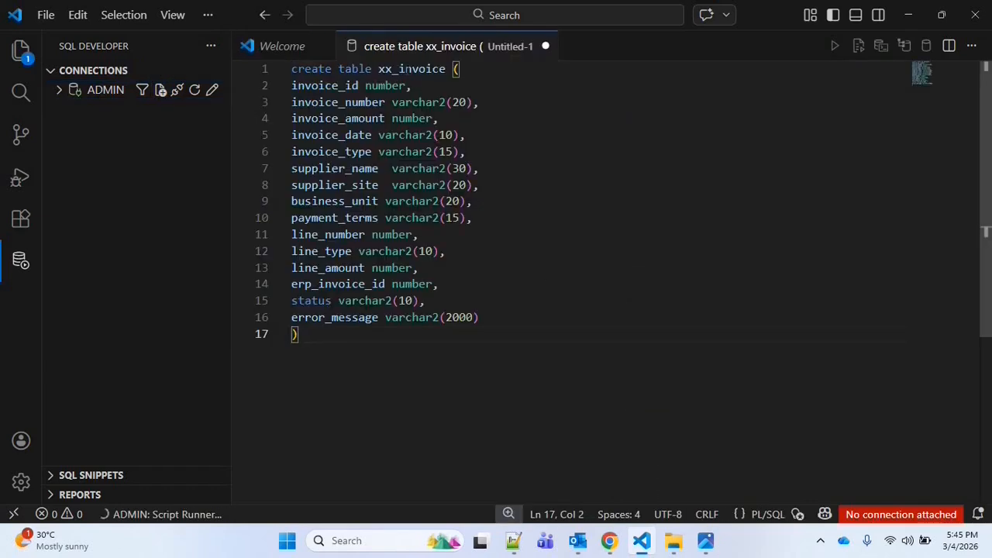
double_click(408, 69)
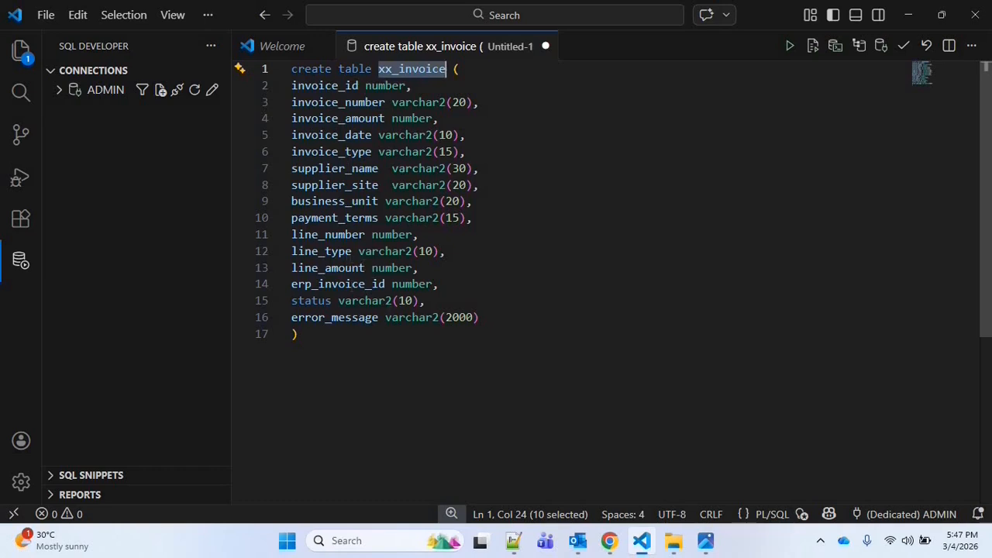
double_click(338, 284)
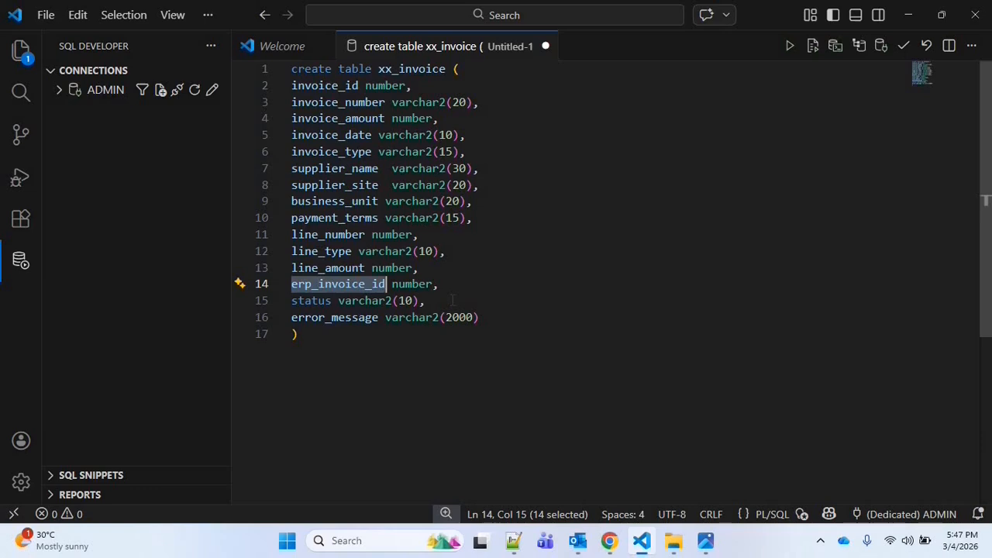
left_click(439, 299)
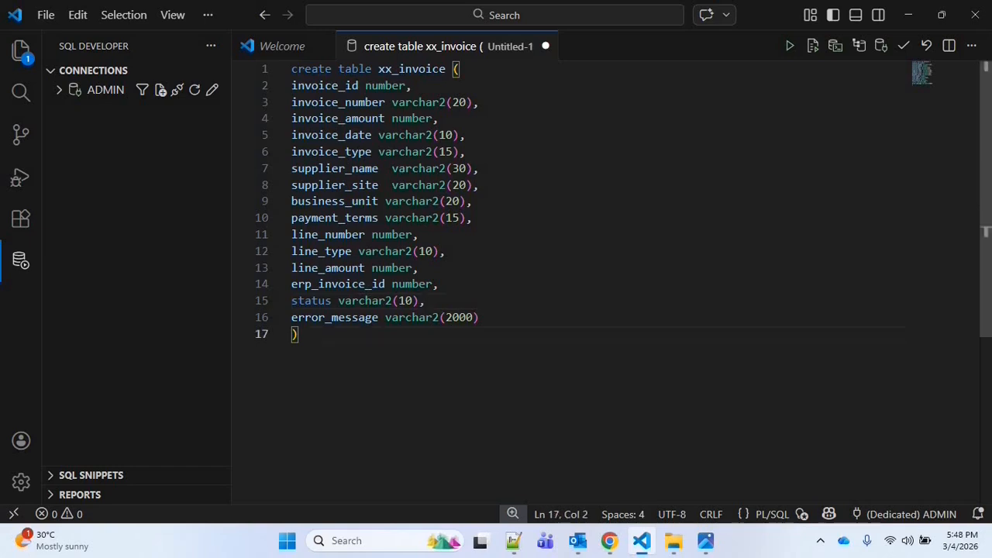
double_click(313, 300)
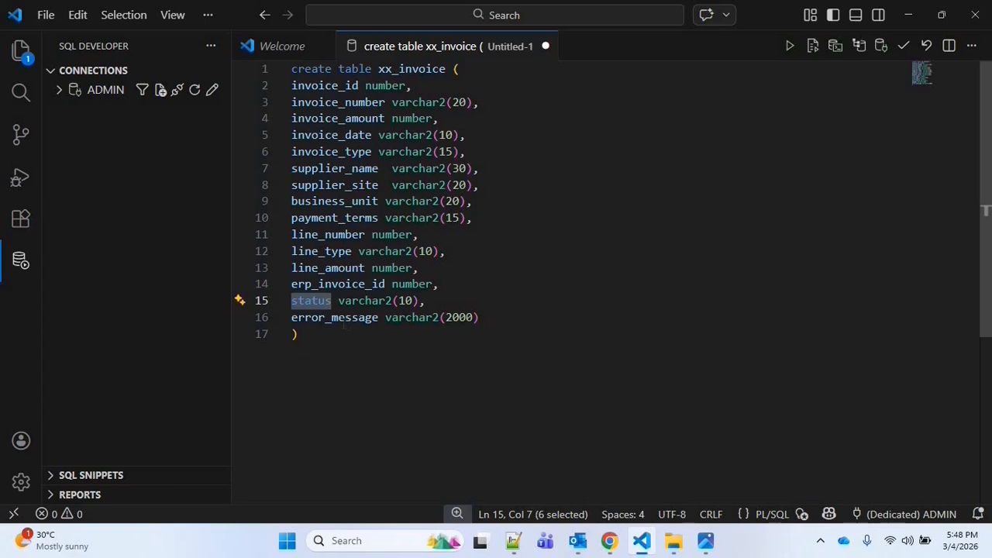
left_click(434, 301)
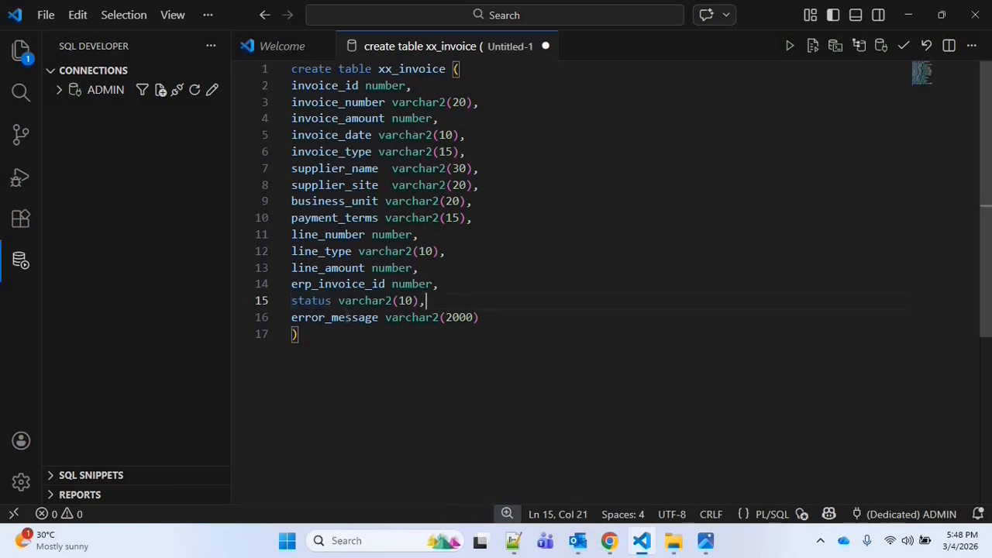
double_click(333, 317)
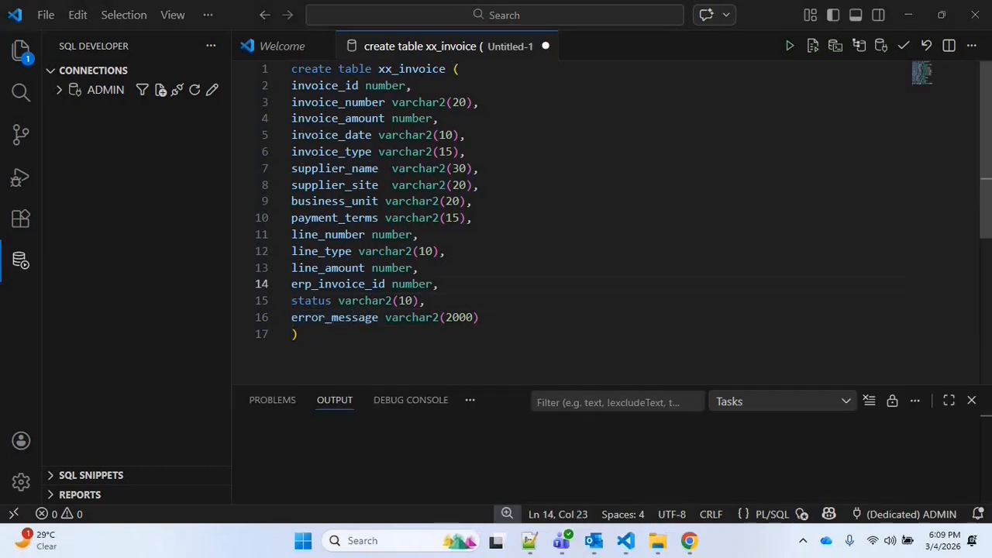
left_click_drag(299, 333, 291, 68)
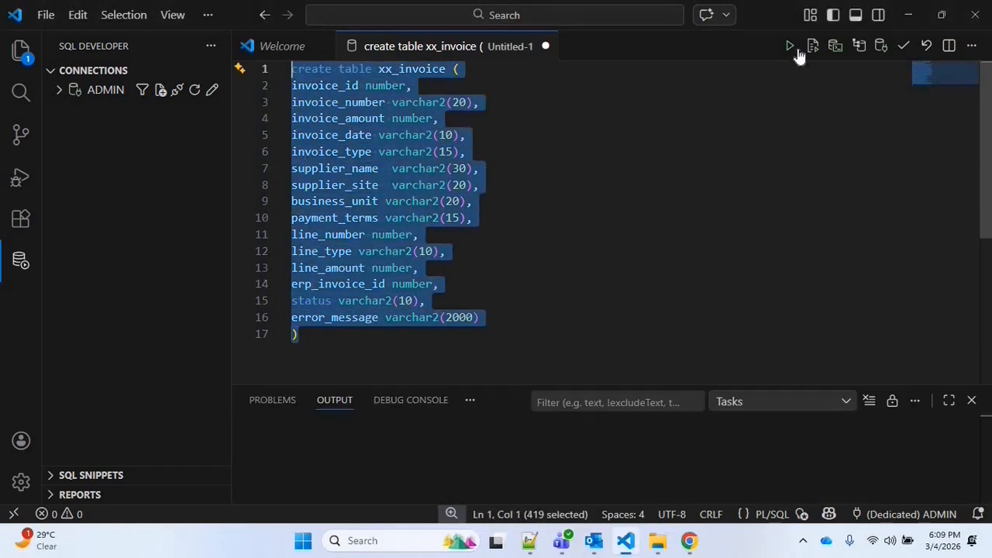
key("ctrl+Return")
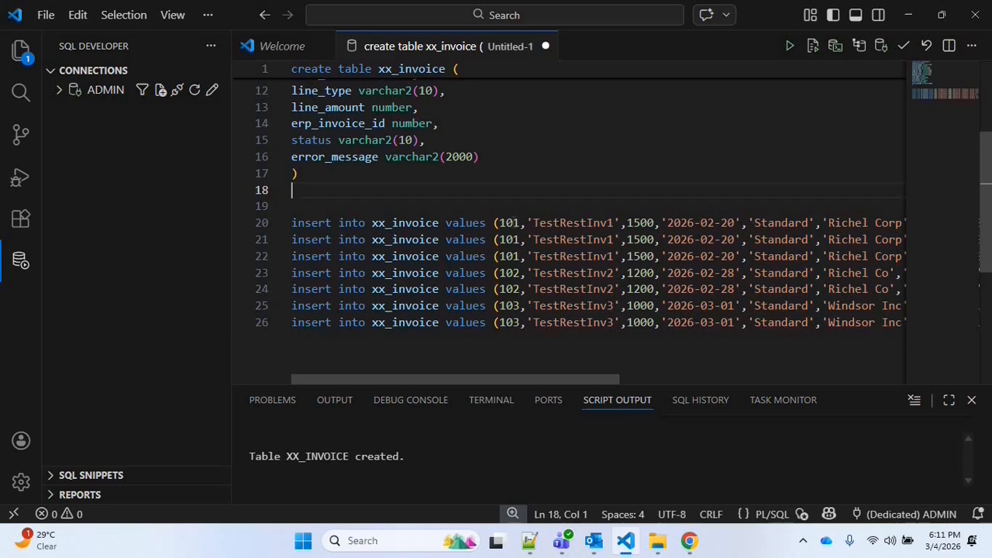
- Examine the xx_invoice insert statements for invoice IDs 101, 102 and 103, including the values at the far end of each line
double_click(514, 223)
double_click(509, 273)
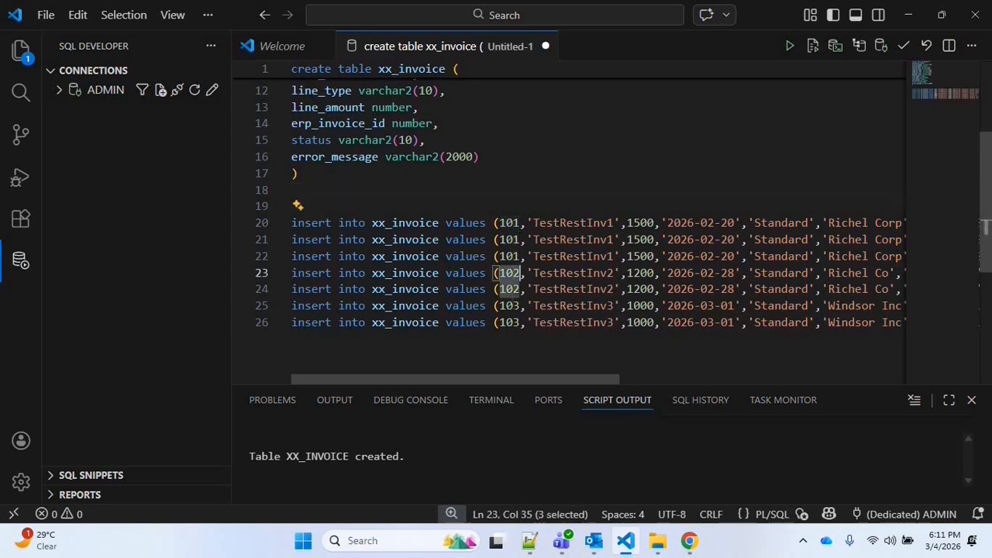
double_click(509, 307)
left_click(587, 181)
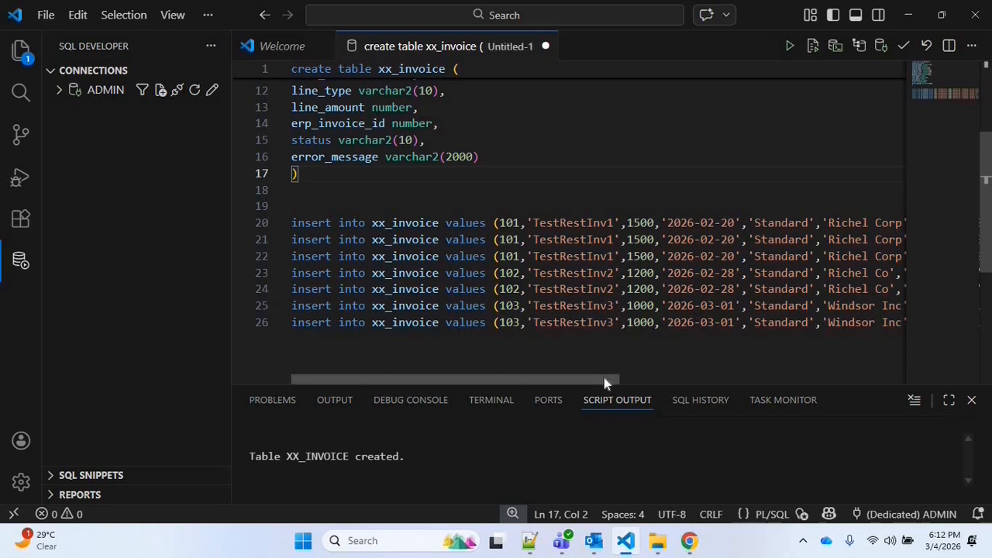
scroll(603, 377, "right", 1)
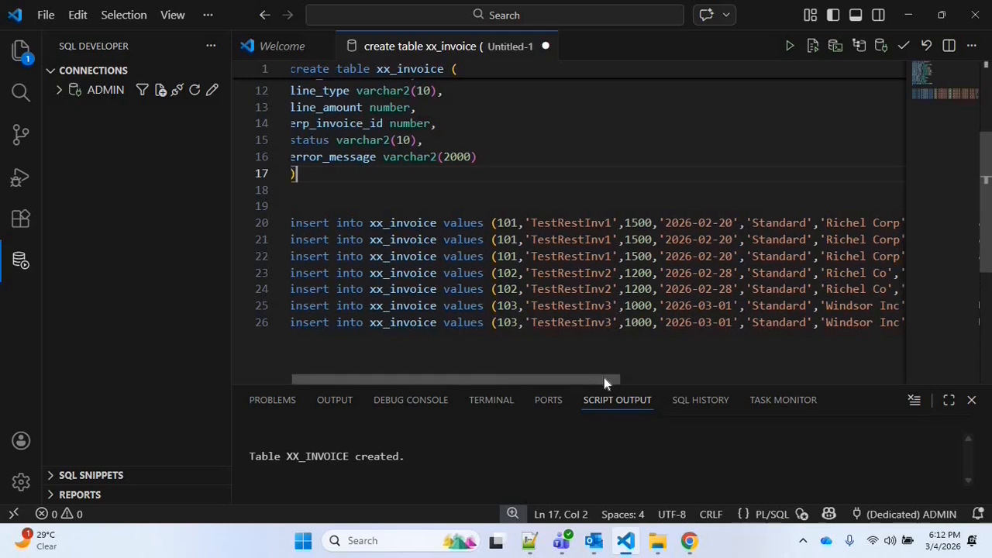
scroll(603, 377, "right", 3)
scroll(787, 372, "right", 20)
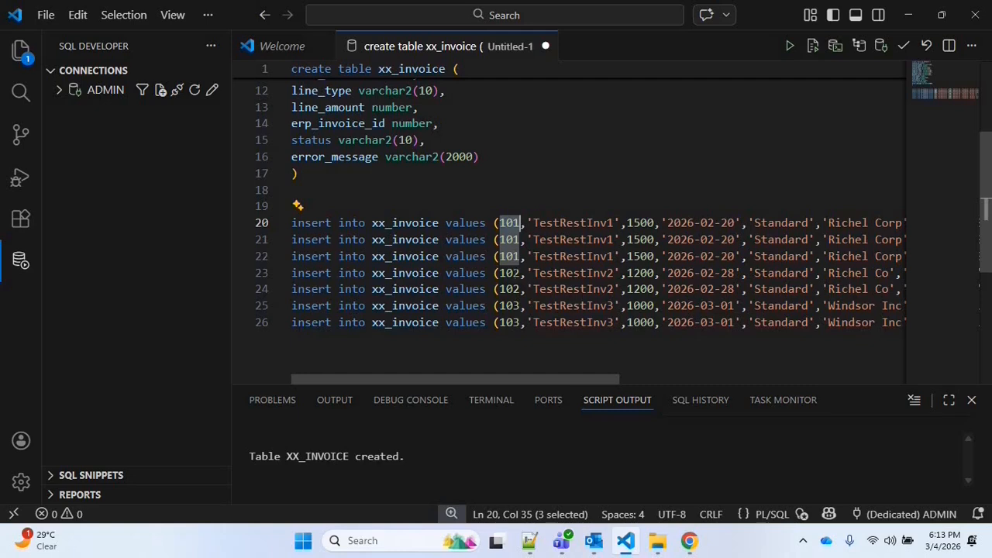
double_click(511, 274)
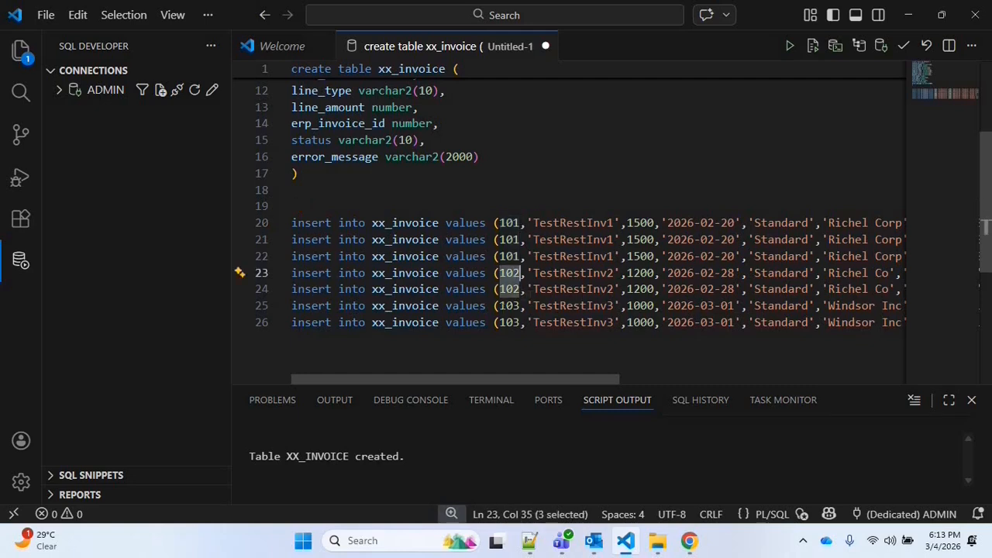
left_click(500, 306)
key("shift+End")
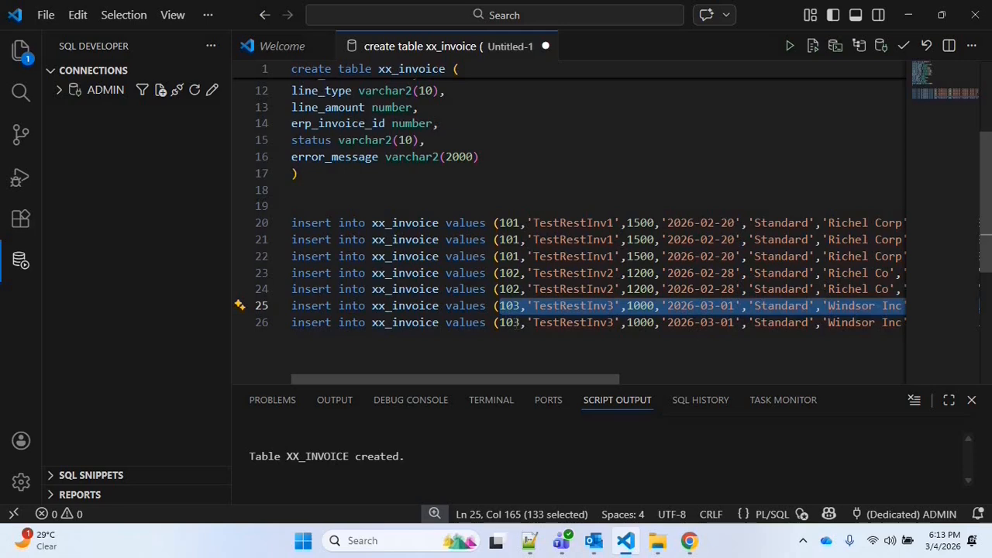
- Run all the xx_invoice insert statements together and check the script output for each one
left_click_drag(291, 192, 951, 115)
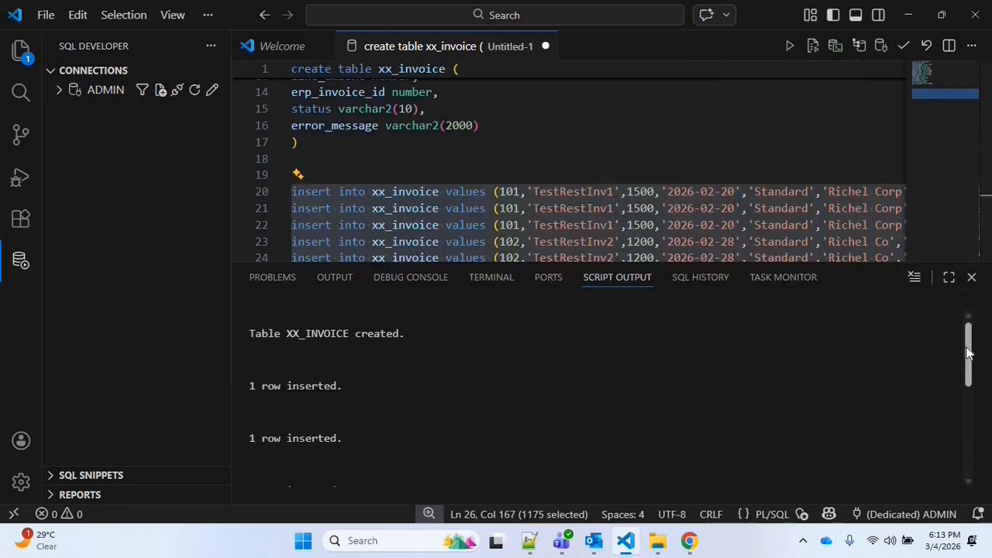
left_click_drag(968, 356, 966, 463)
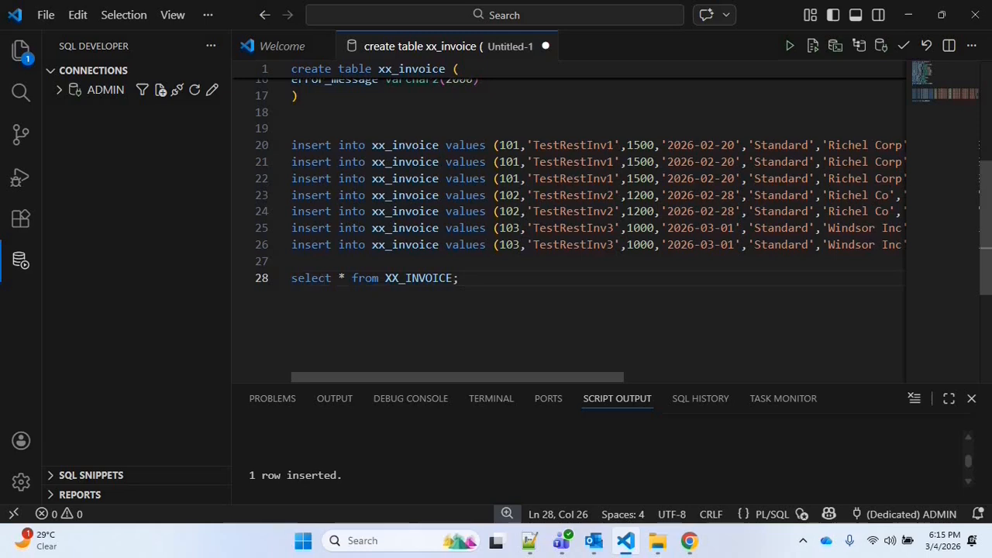
- Run only the statement "select * from XX_INVOICE;" and review the returned rows across all columns through ERROR_MESSAGE
key("shift+Left")
key("shift+Left")
key("shift+Left")
key("shift+Left")
key("shift+Left")
key("shift+Left")
key("shift+Left")
key("shift+Left")
key("shift+Left")
key("shift+Left")
key("shift+Left")
key("shift+Left")
key("shift+Left")
key("shift+Left")
key("shift+Left")
key("shift+Left")
key("shift+Left")
key("shift+Left")
key("shift+Left")
key("shift+Left")
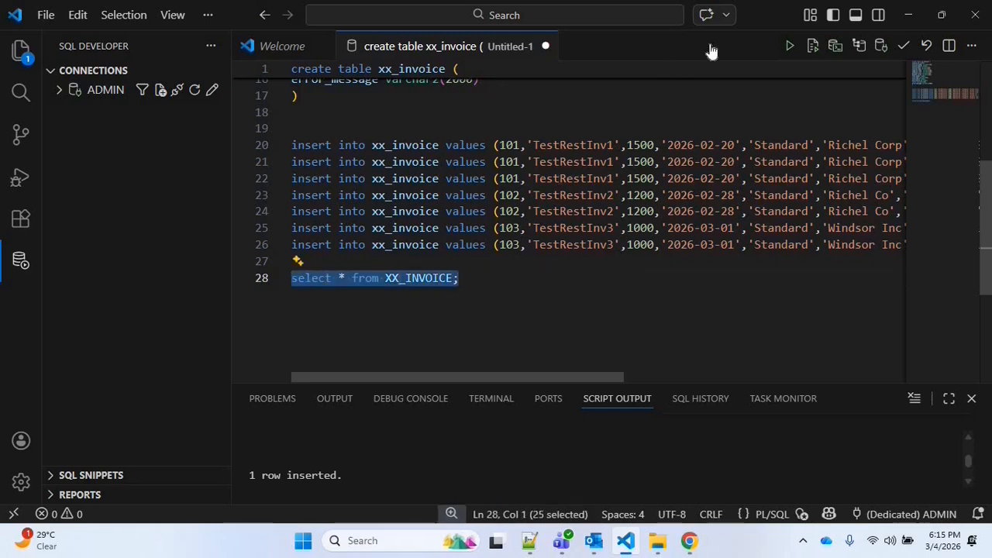
left_click(789, 46)
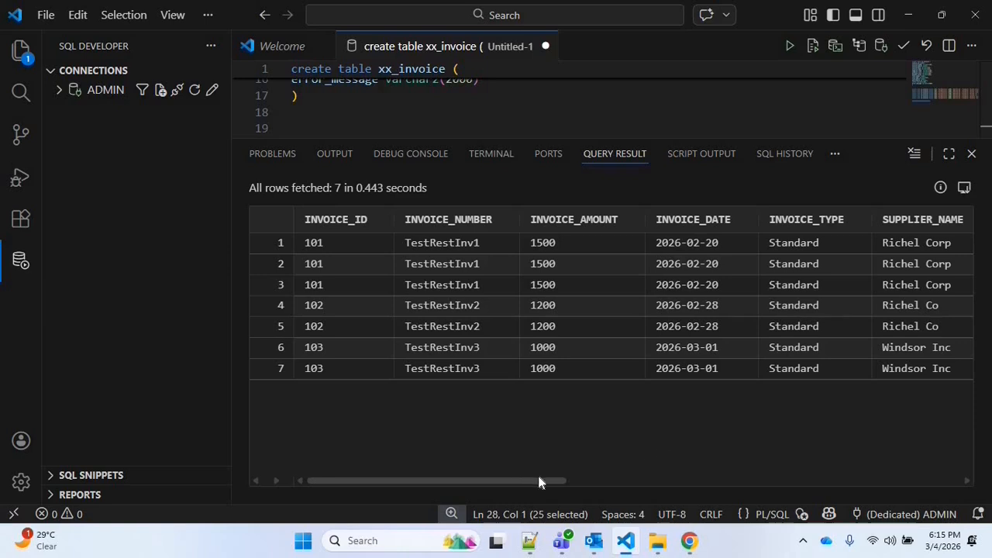
left_click_drag(543, 482, 556, 482)
left_click_drag(544, 481, 616, 481)
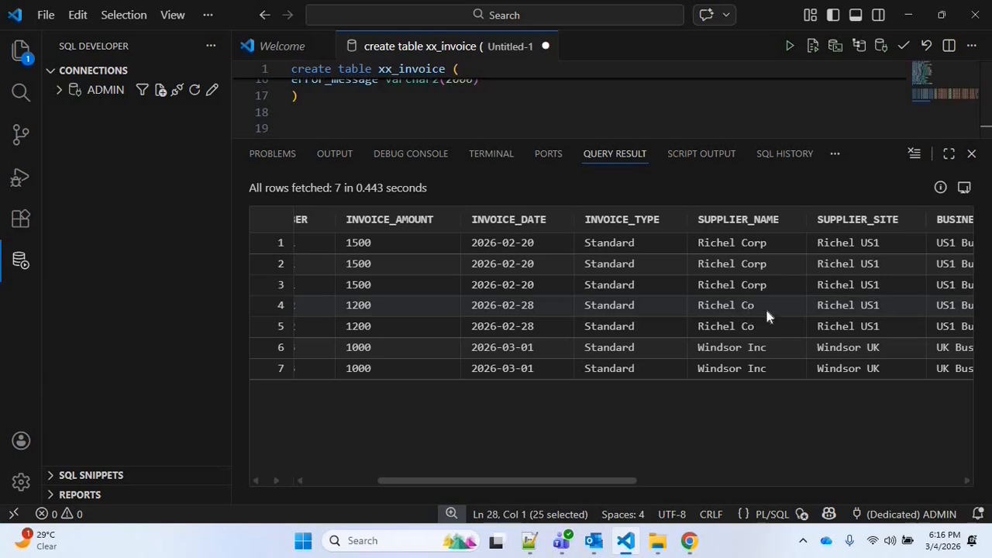
scroll(851, 473, "right", 10)
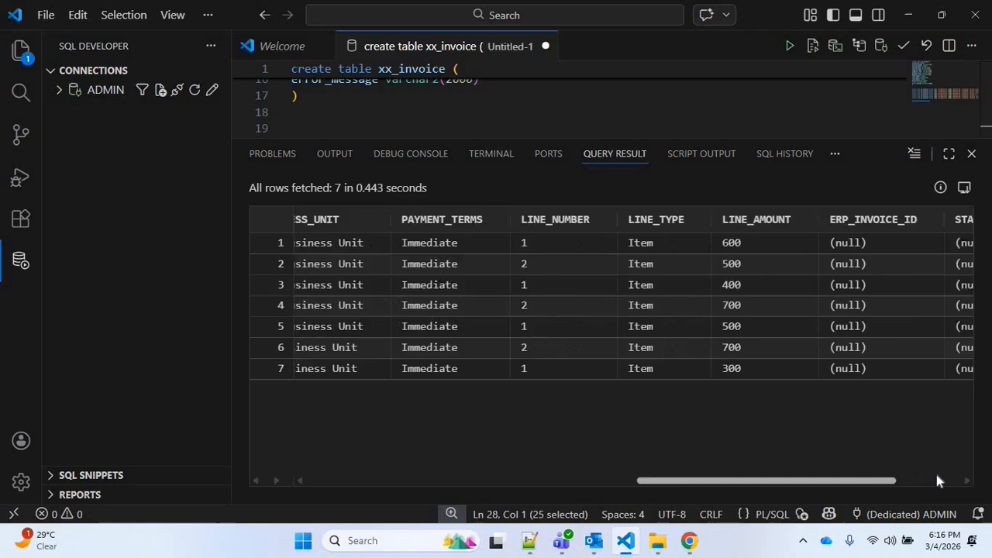
left_click_drag(888, 406, 897, 397)
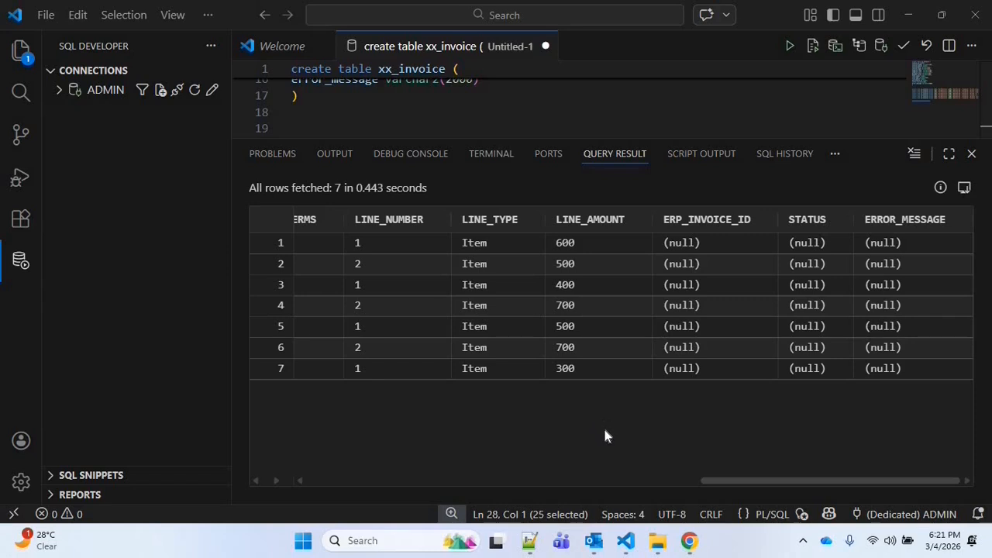
- Switch to Oracle Integration in Chrome, create a schedule integration named INTG033 and set its canvas to the horizontal layout
mouse_move(696, 545)
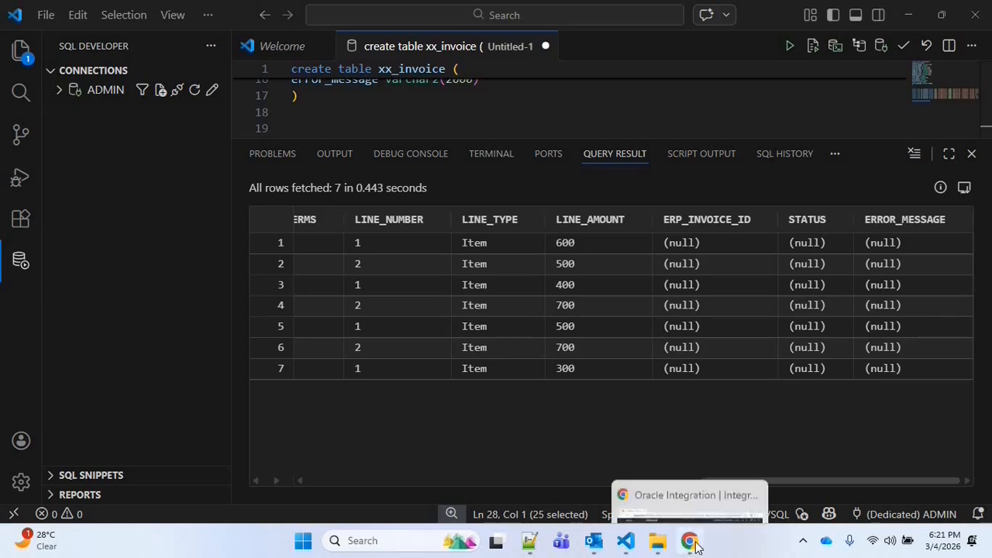
left_click(651, 411)
left_click(956, 119)
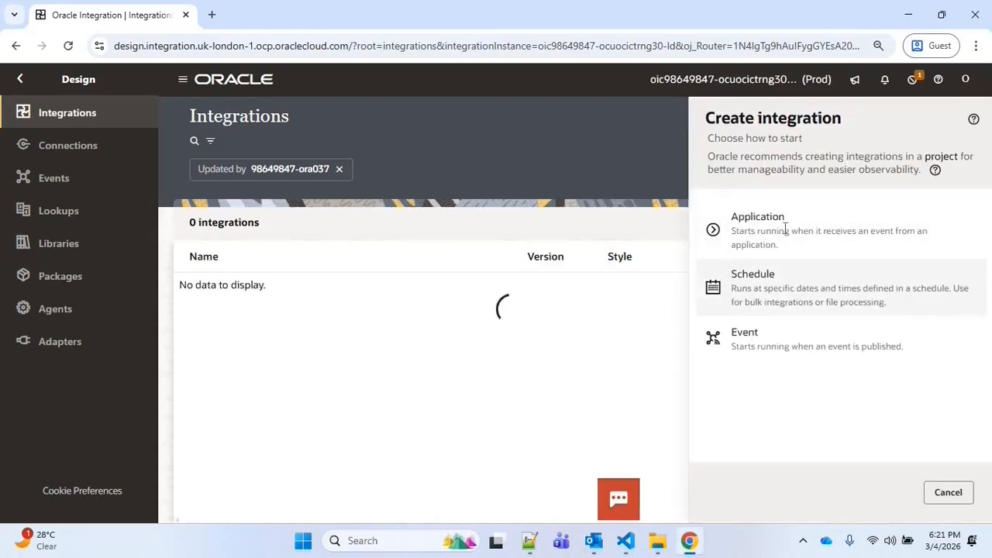
left_click(802, 266)
left_click(784, 225)
type("INTG033")
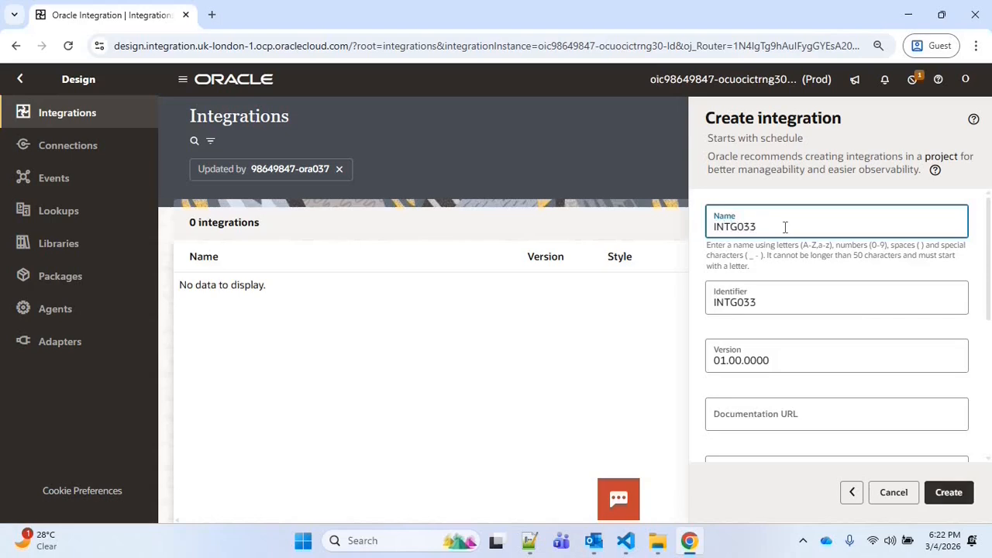
left_click(587, 333)
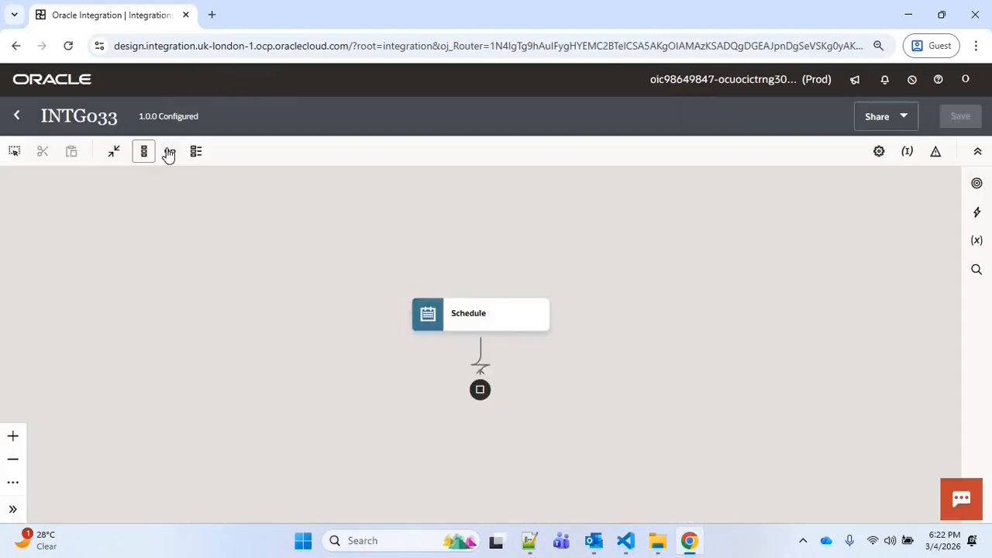
left_click(169, 152)
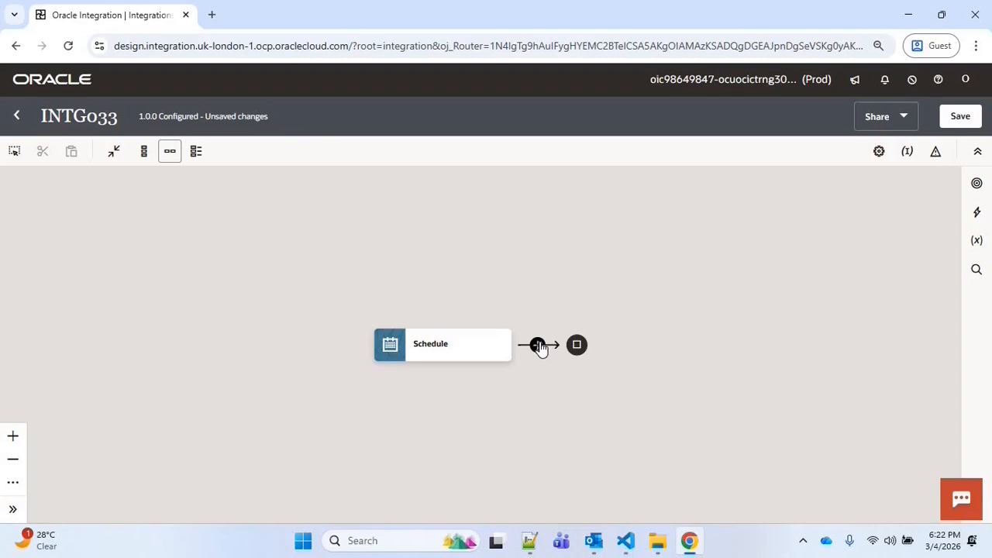
- Add an ATP001 invoke after the schedule, name the endpoint GetInvoiceHeaderData, choose Run a SQL Statement and continue to the query page
left_click(541, 349)
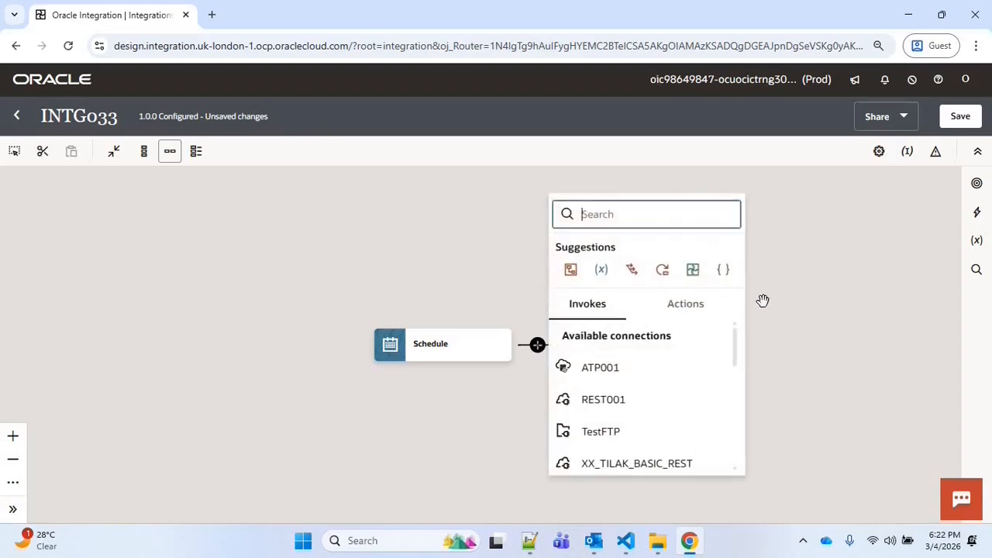
left_click(609, 369)
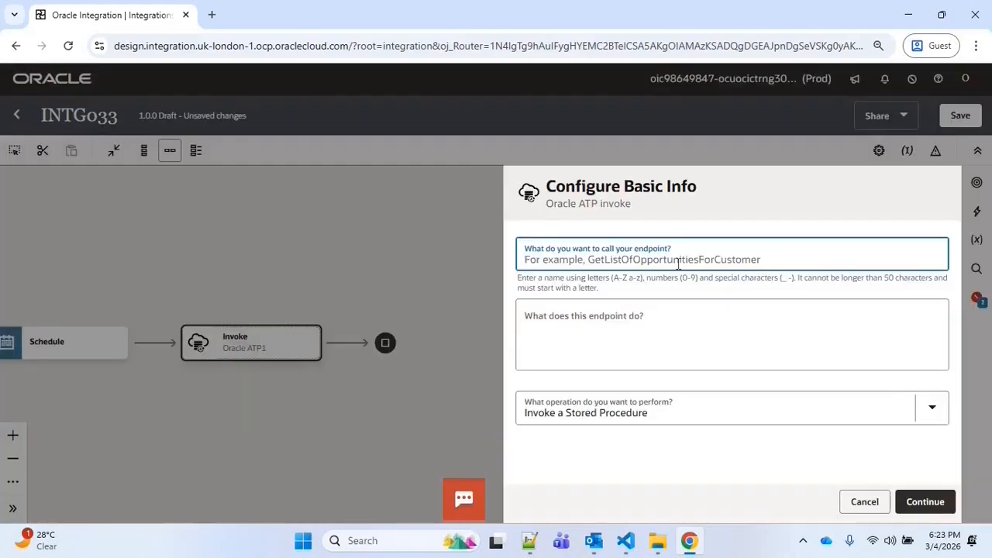
left_click(678, 264)
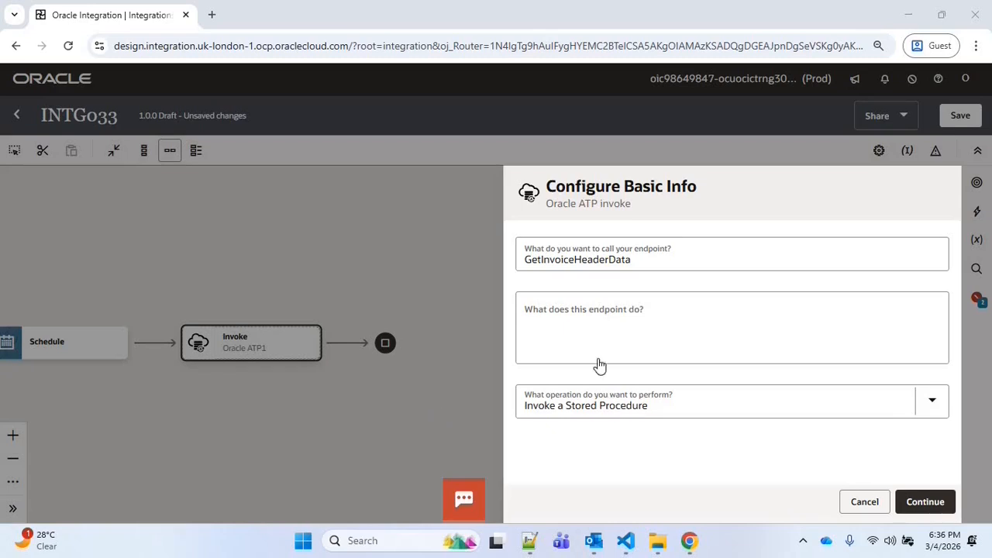
left_click(600, 403)
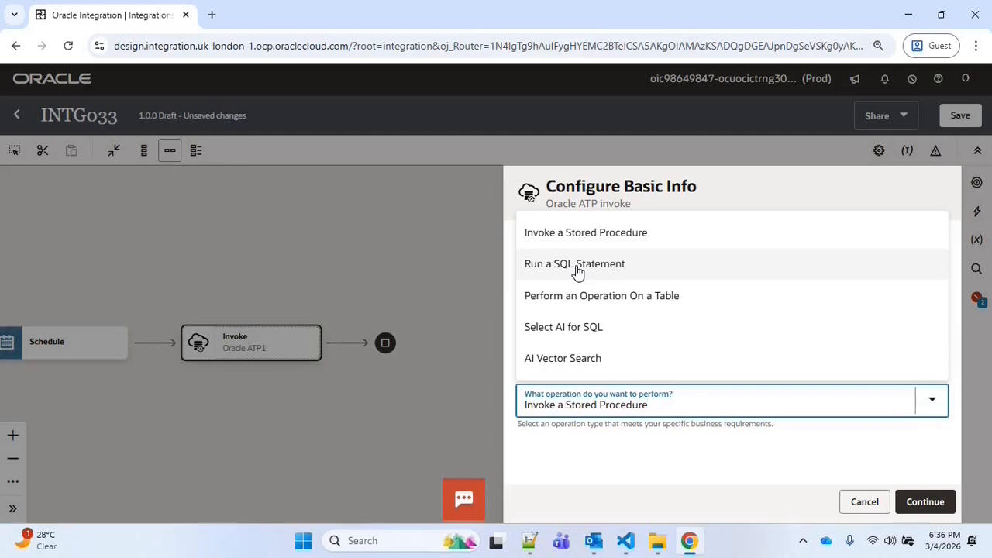
left_click(577, 265)
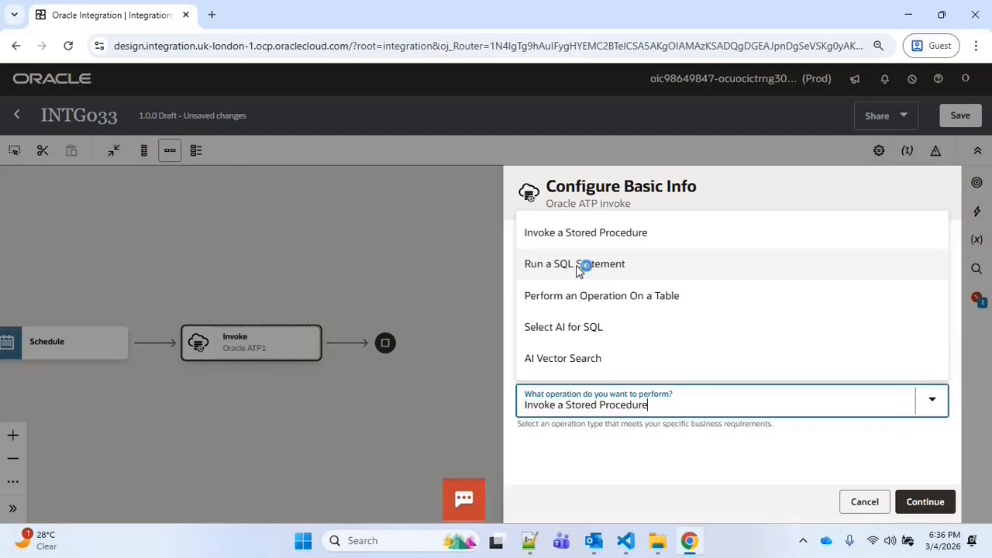
left_click(919, 500)
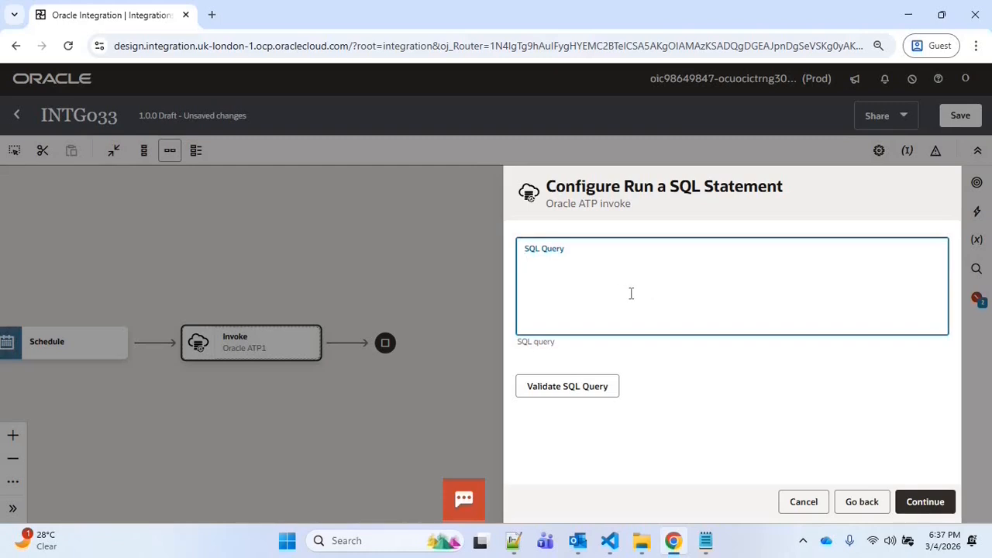
- Switch to VS Code and examine the xx_invoice query result, comparing the repeated header columns with the line number, type and amount columns
left_click(609, 540)
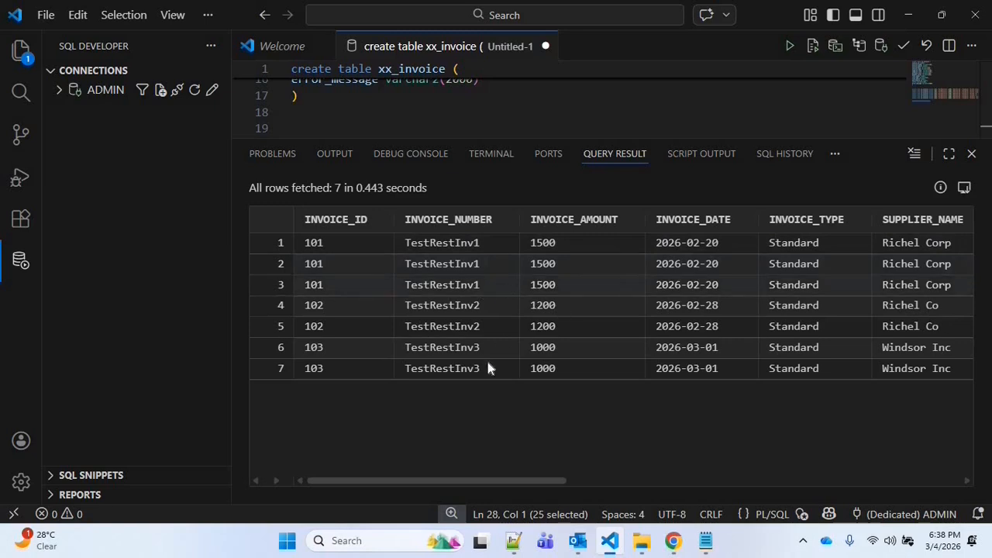
left_click_drag(348, 252, 772, 285)
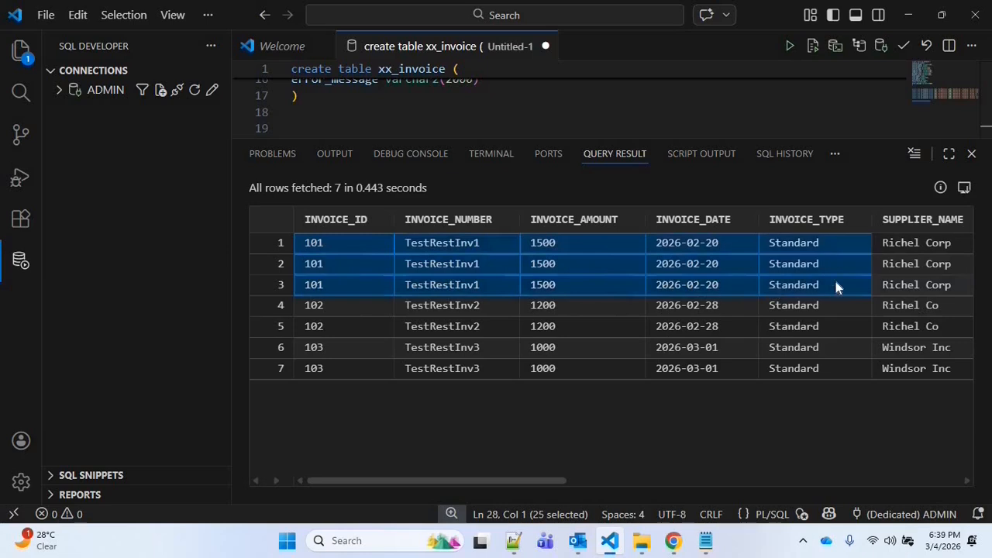
scroll(721, 469, "right", 1)
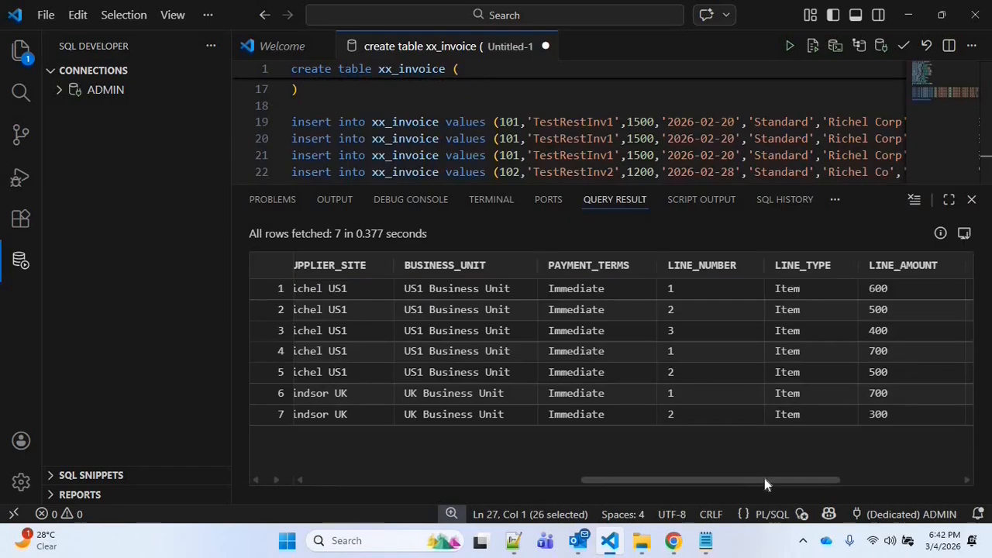
left_click_drag(774, 480, 717, 481)
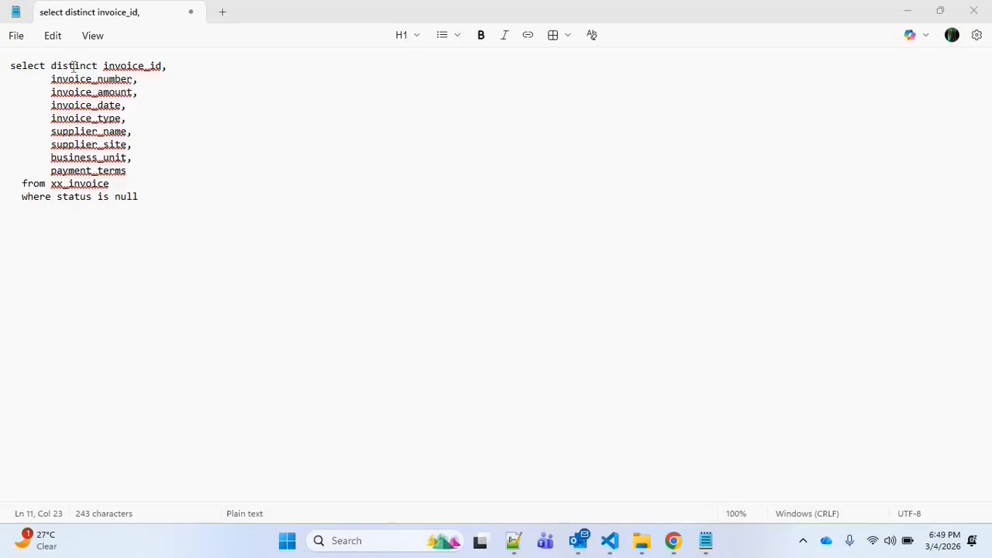
- Copy the "select distinct invoice_id, ..." header query from Notepad into the GetInvoiceHeaderData SQL query in Oracle Integration, validate it and finish the endpoint
left_click(74, 67)
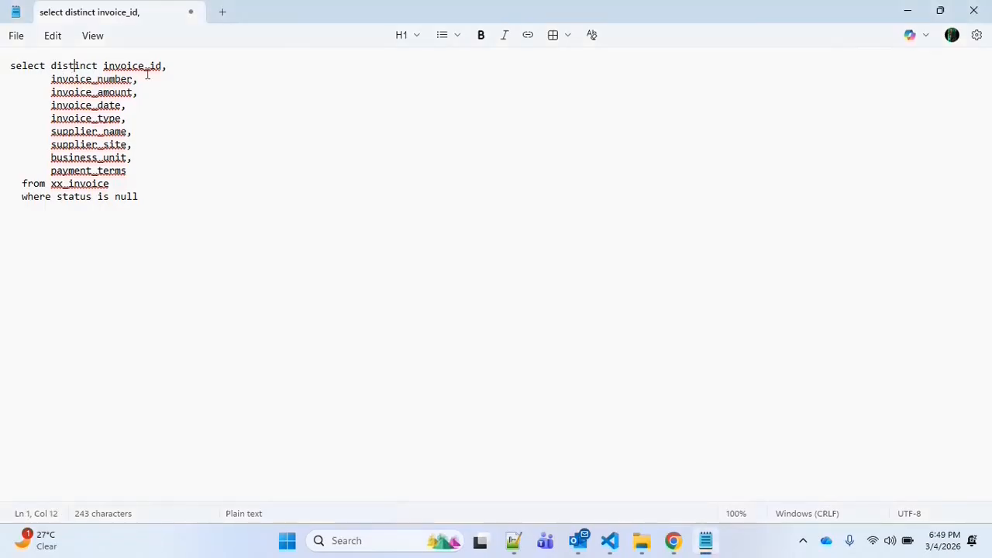
double_click(74, 67)
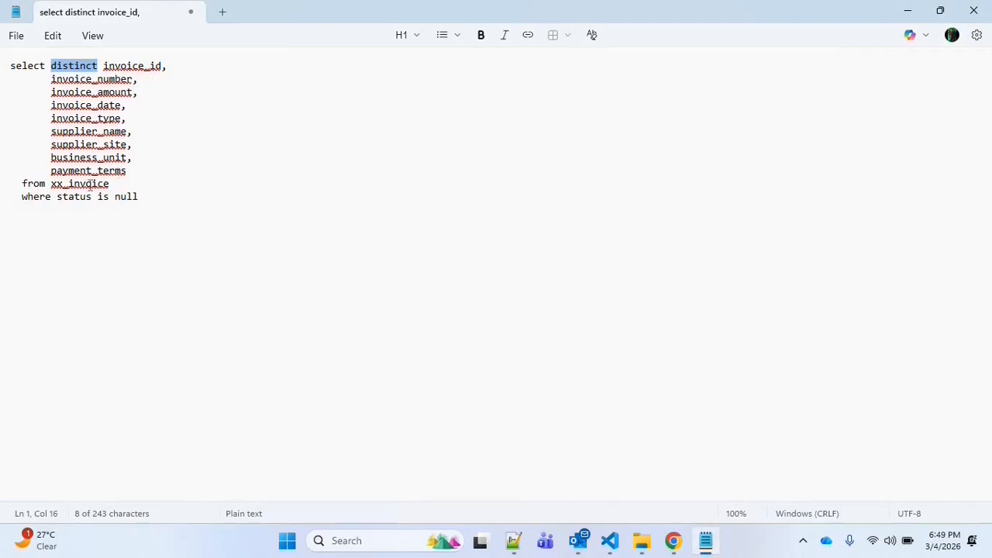
key("ctrl+End")
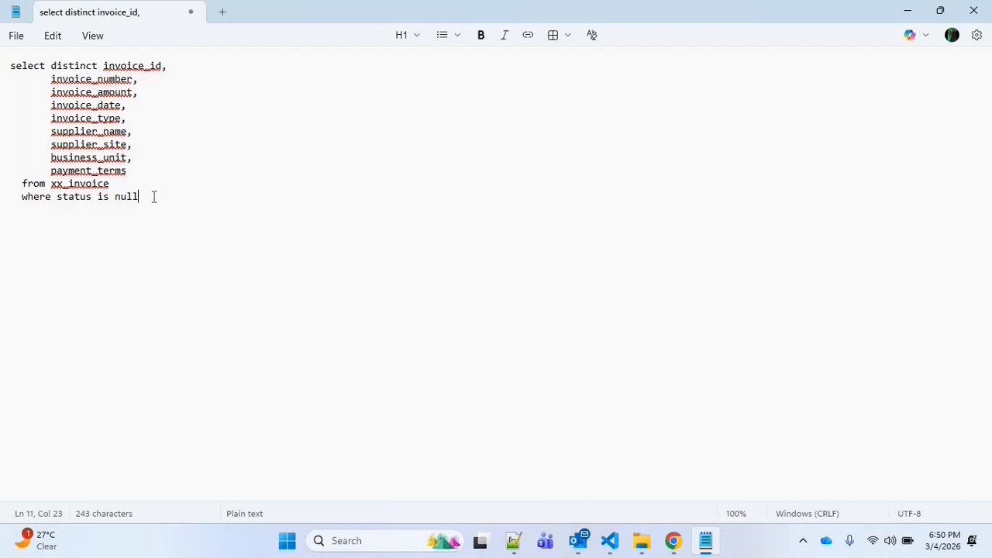
left_click_drag(153, 196, 10, 66)
key("alt+Tab")
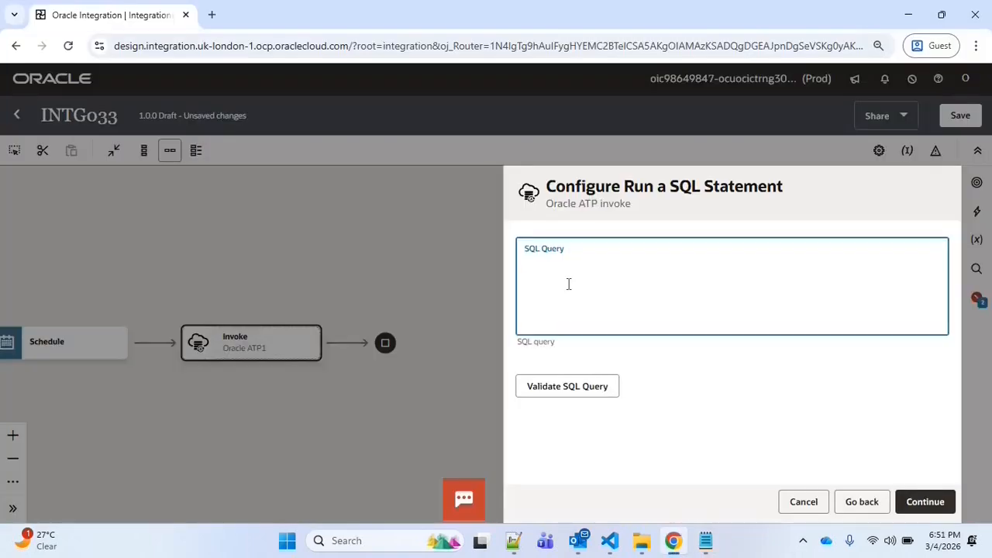
key("ctrl+v")
left_click(576, 392)
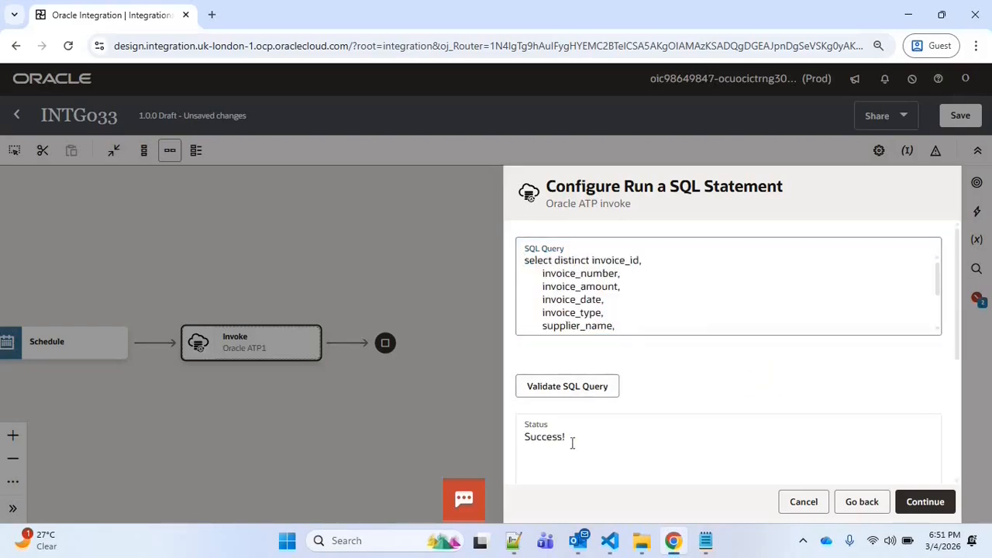
left_click(936, 506)
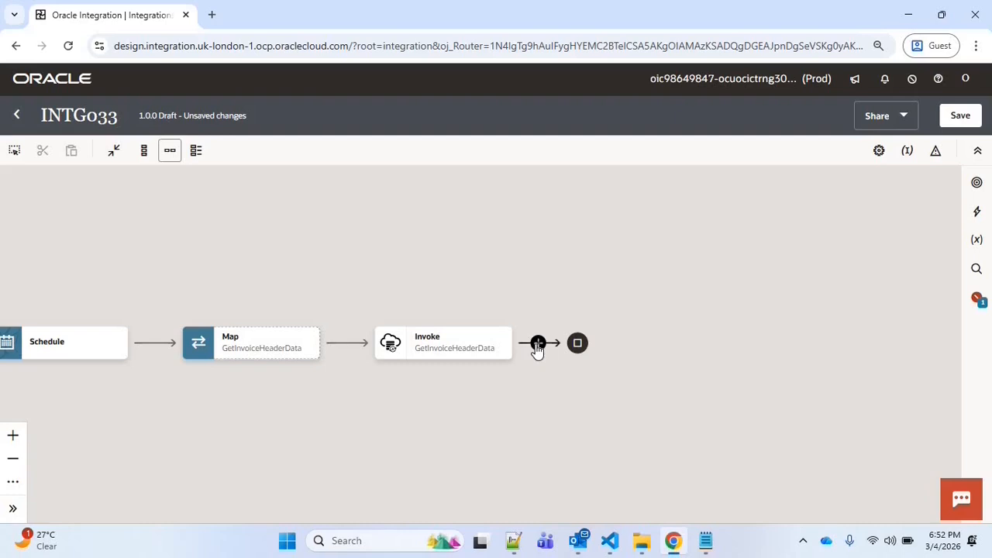
- Add a For each action after GetInvoiceHeaderData, repeating over GetInvoiceHeaderDataOutput with current element name f_invoice
left_click(538, 346)
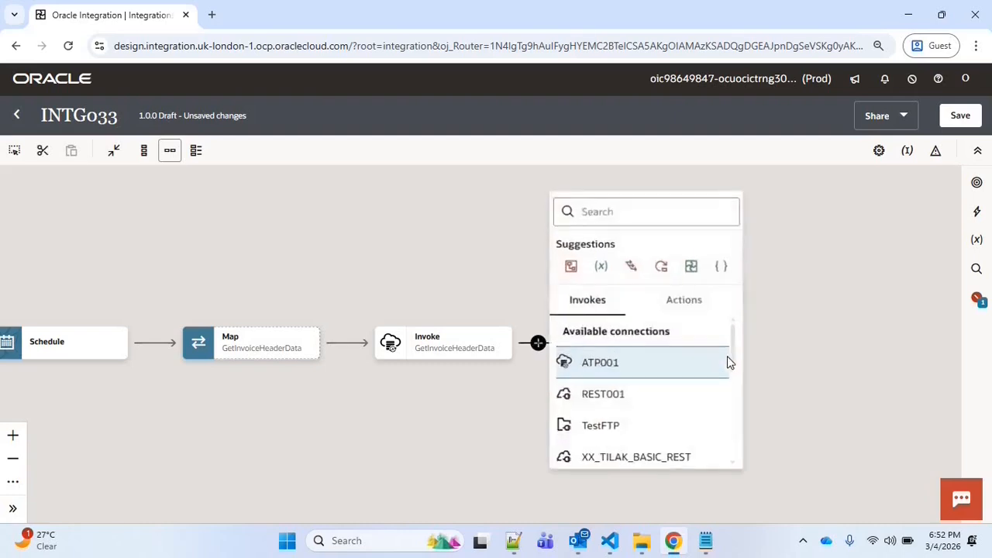
type("for")
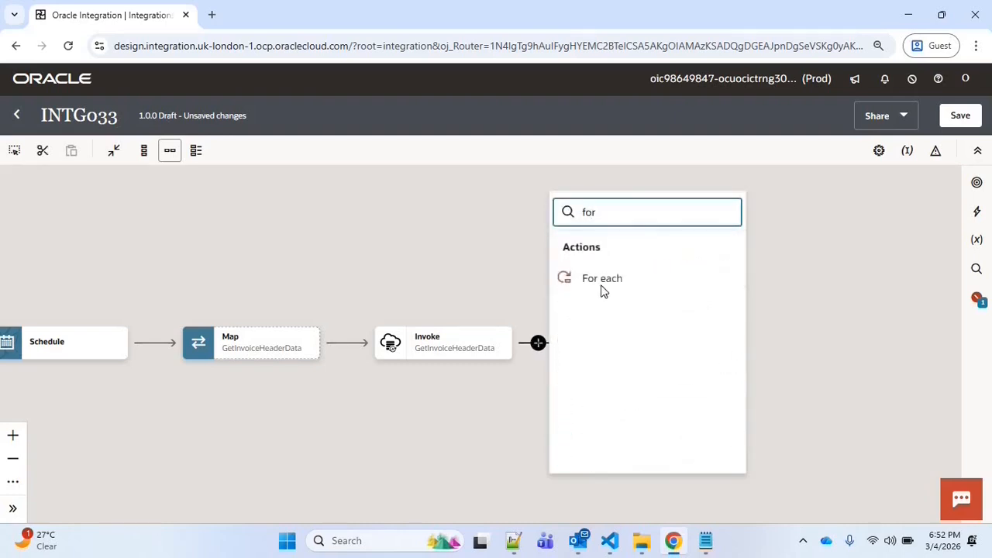
left_click(603, 281)
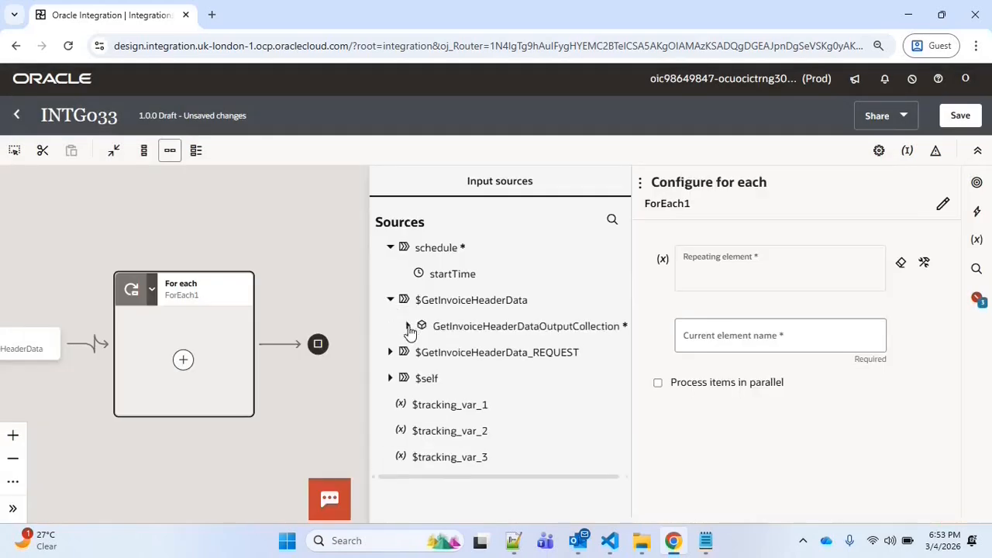
left_click(409, 328)
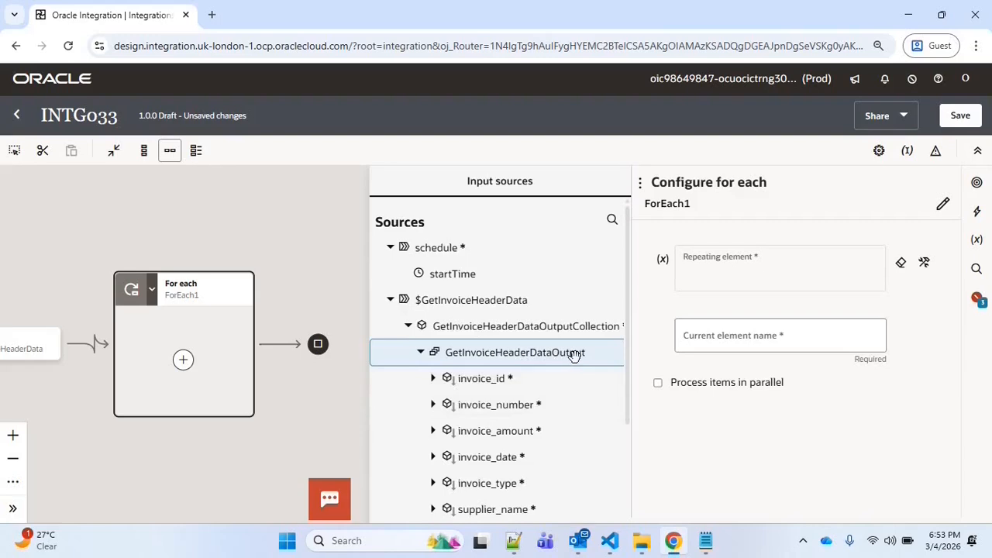
left_click_drag(574, 355, 741, 274)
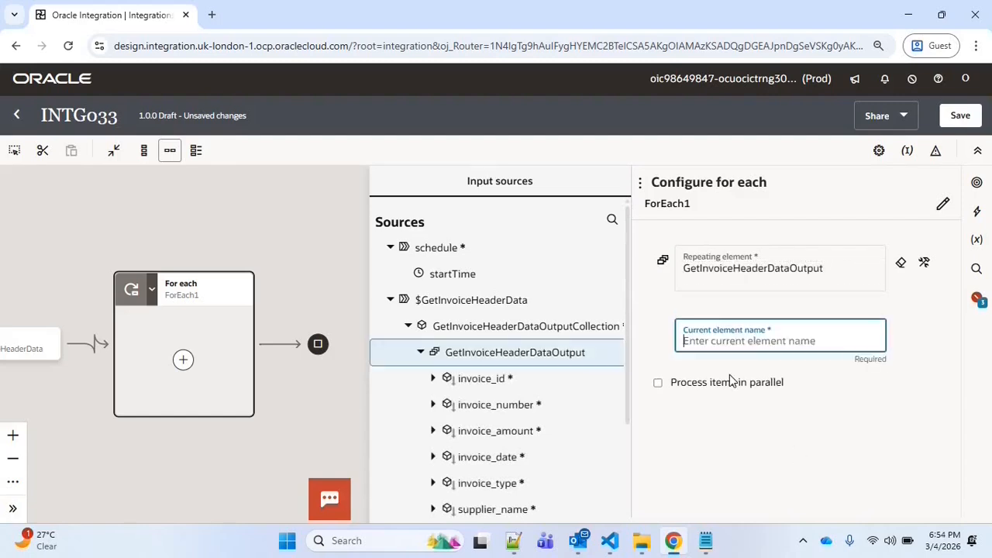
type("f")
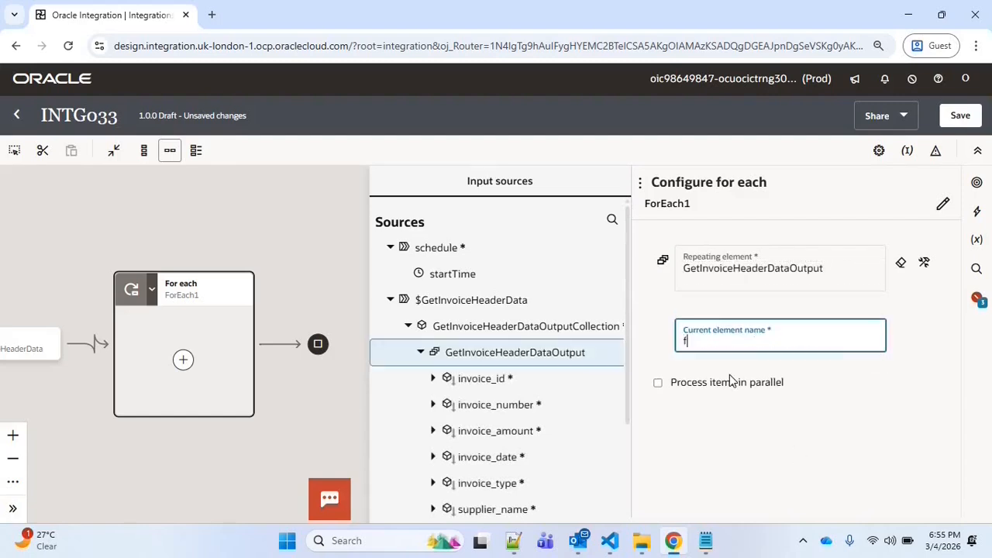
type("_invoice")
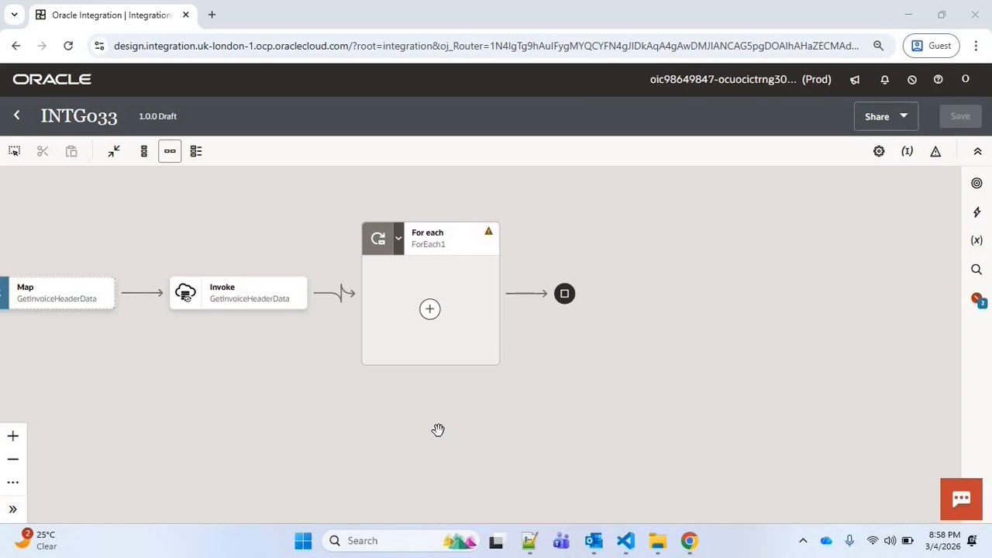
- Add an ATP001 invoke inside the For each loop, name the endpoint GetInvoiceLineData, choose Run a SQL Statement and continue to the query page
left_click(431, 317)
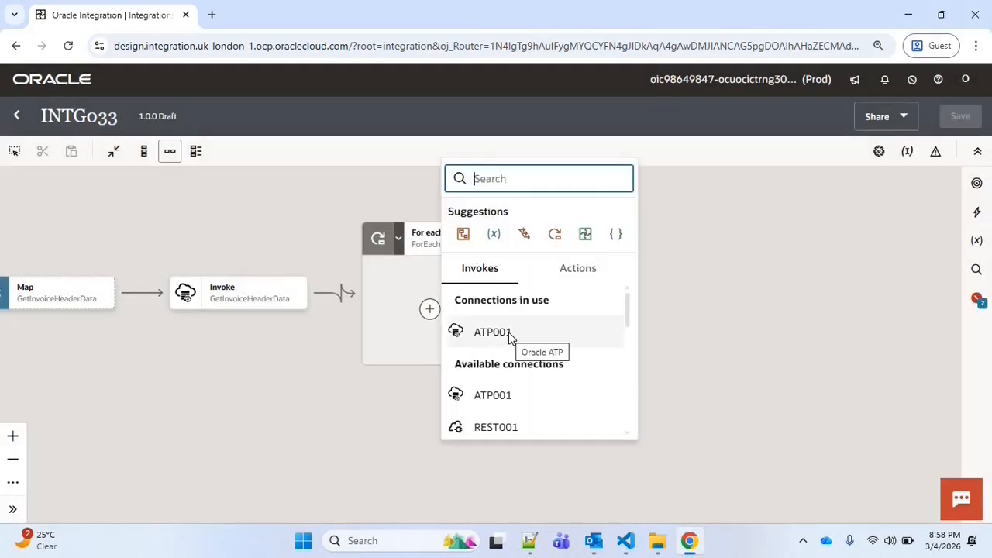
left_click(509, 335)
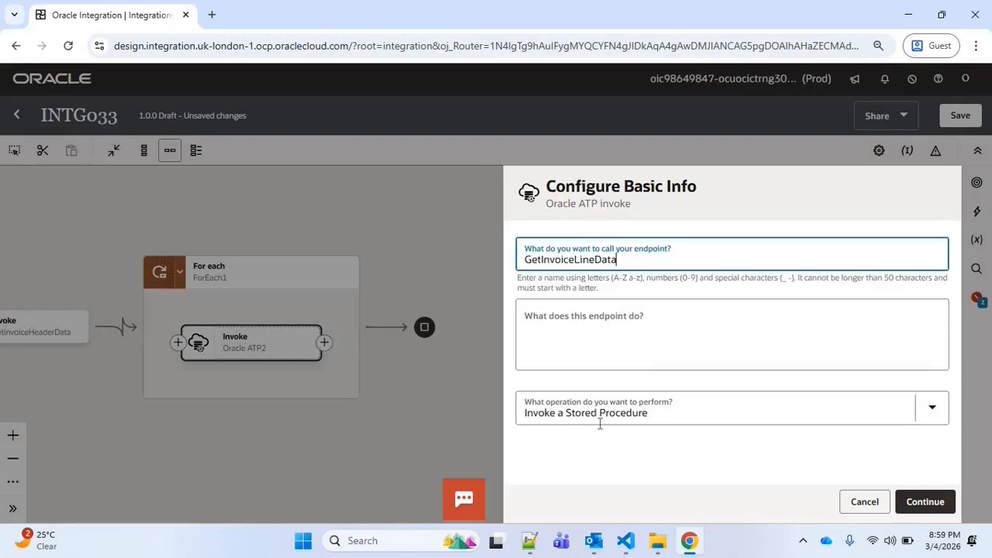
left_click(608, 413)
left_click(576, 265)
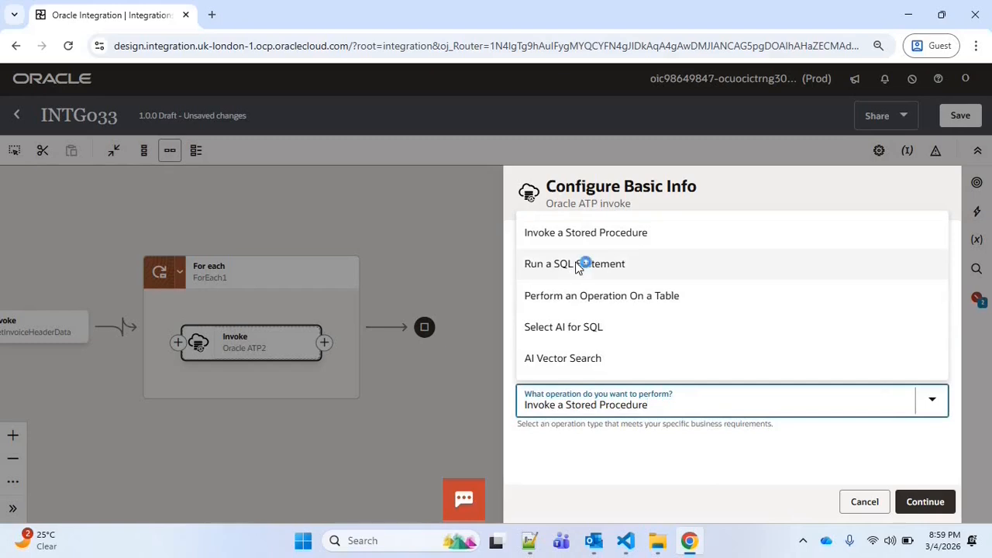
left_click(925, 502)
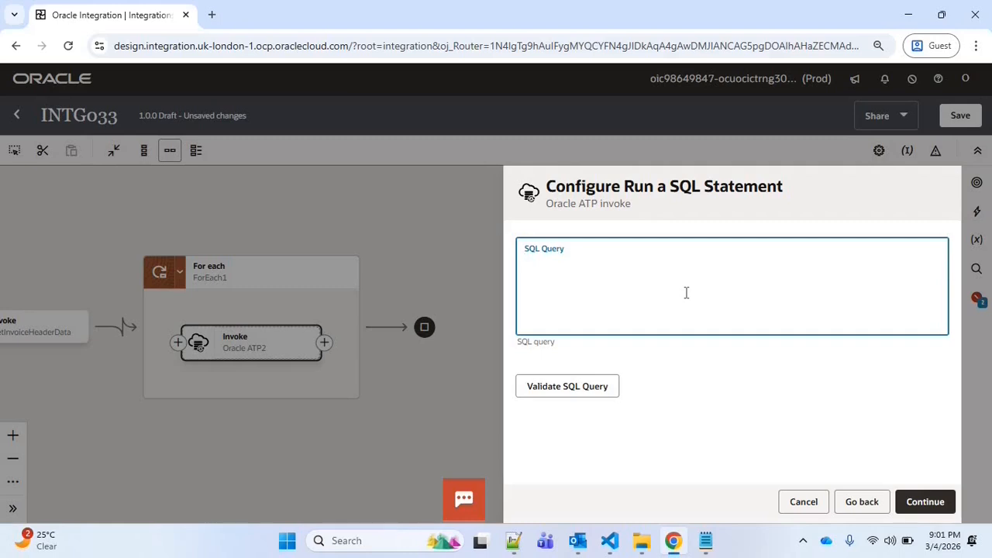
- Enter "select line_number,line_type,line_amount from xx_invoice where invoice_id = #p_inv_id" as the SQL query, validate it and finish the GetInvoiceLineData endpoint
type("select line_number,line_type,line_amount  from xx_invoice where invoice_id = #p_inv_id")
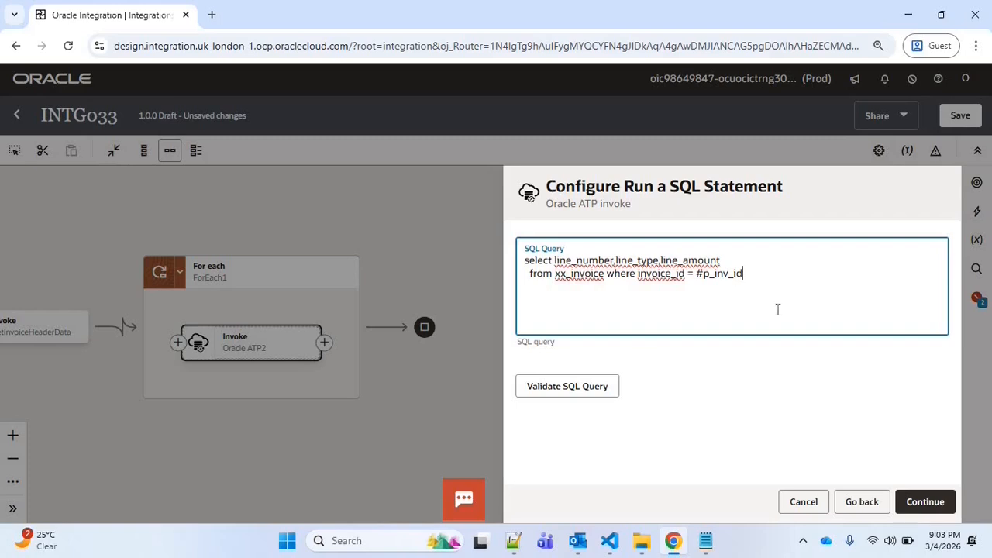
left_click(575, 391)
left_click(922, 503)
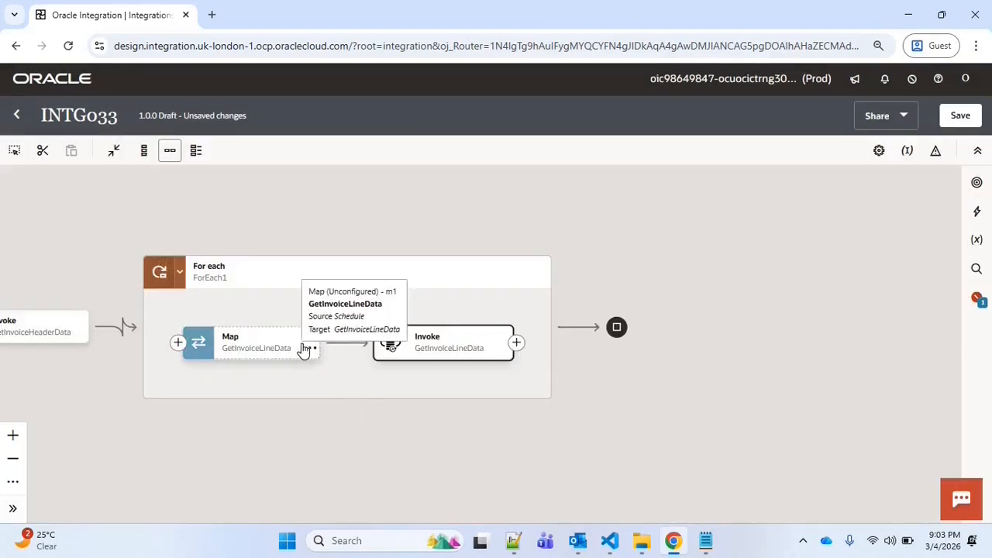
- Edit the GetInvoiceLineData map and map invoice_id from f_invoice's GetInvoiceHeaderDataOutput to the p_inv_id target
left_click(310, 348)
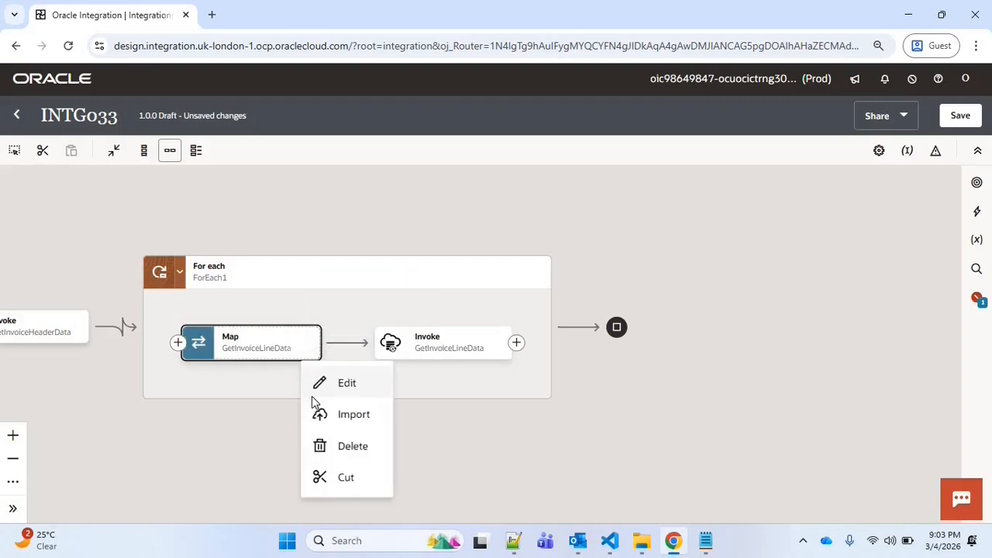
left_click(346, 380)
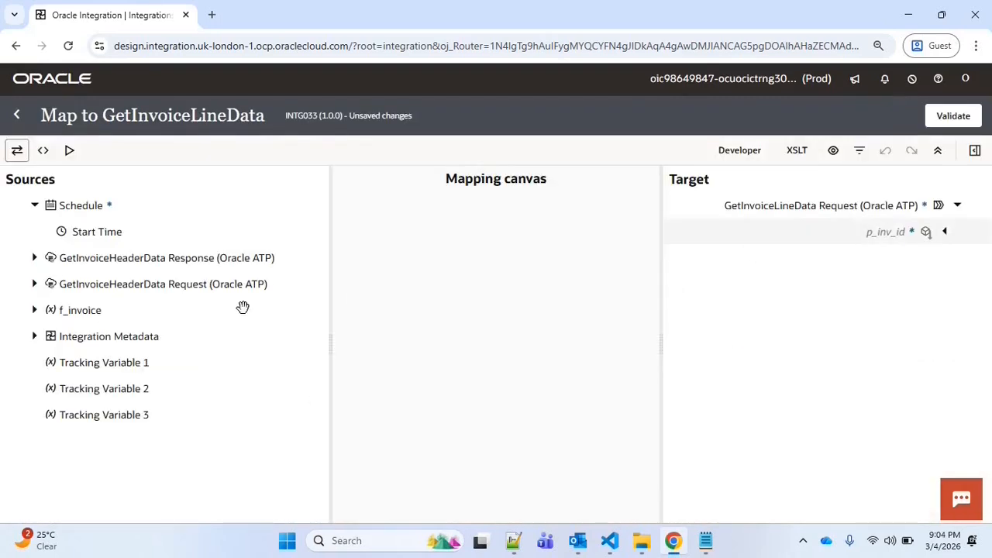
left_click(34, 310)
left_click(48, 337)
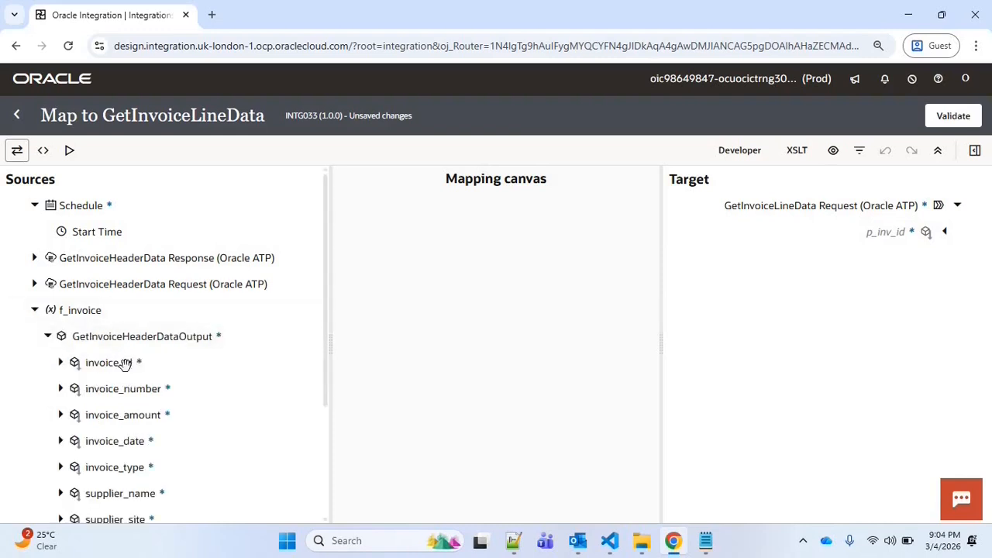
left_click_drag(328, 358, 871, 238)
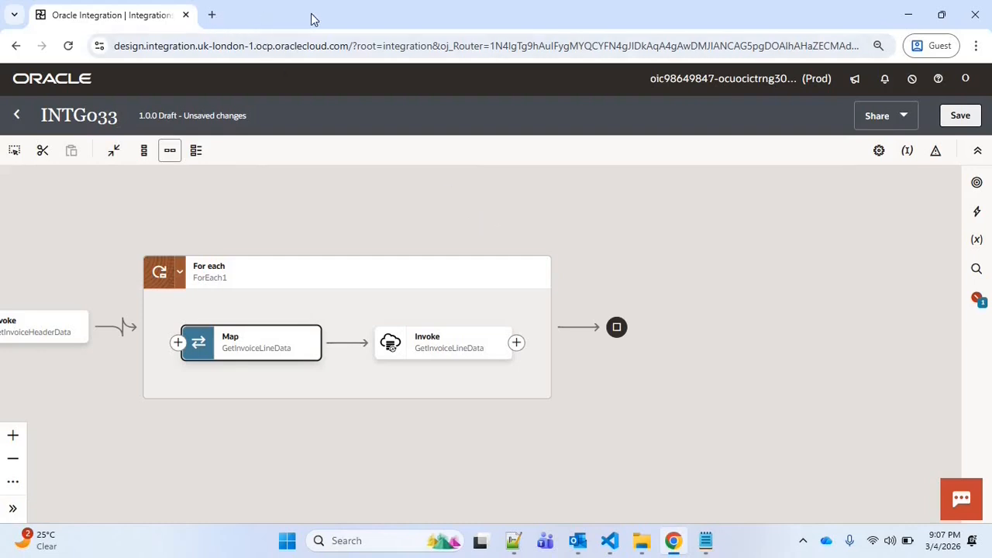
- Search the web in a new browser tab for "ap invoice rest api in oracle erp" and open Oracle's Fusion Cloud Financials Invoices REST API page
key("ctrl+t")
type("ap ")
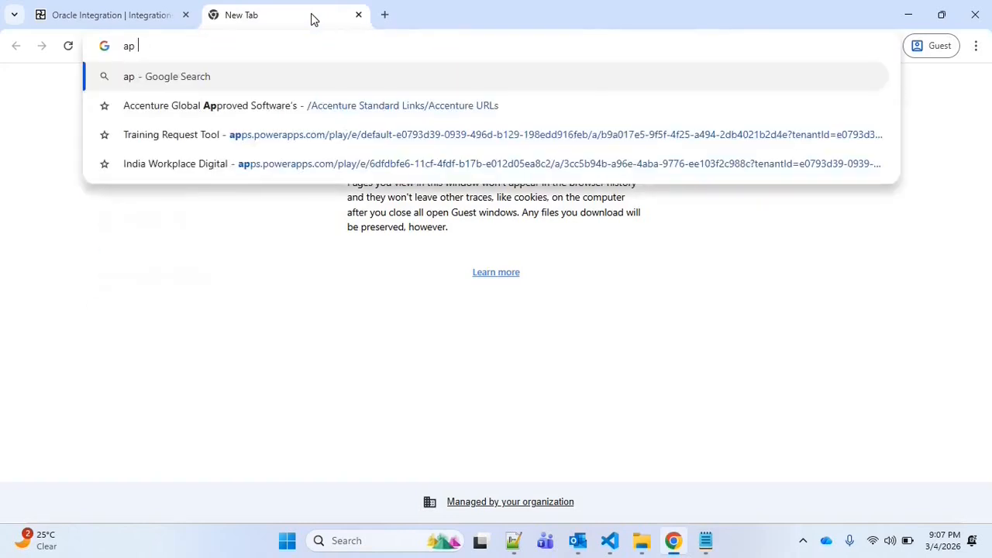
type("invoice rest api in oracle erp")
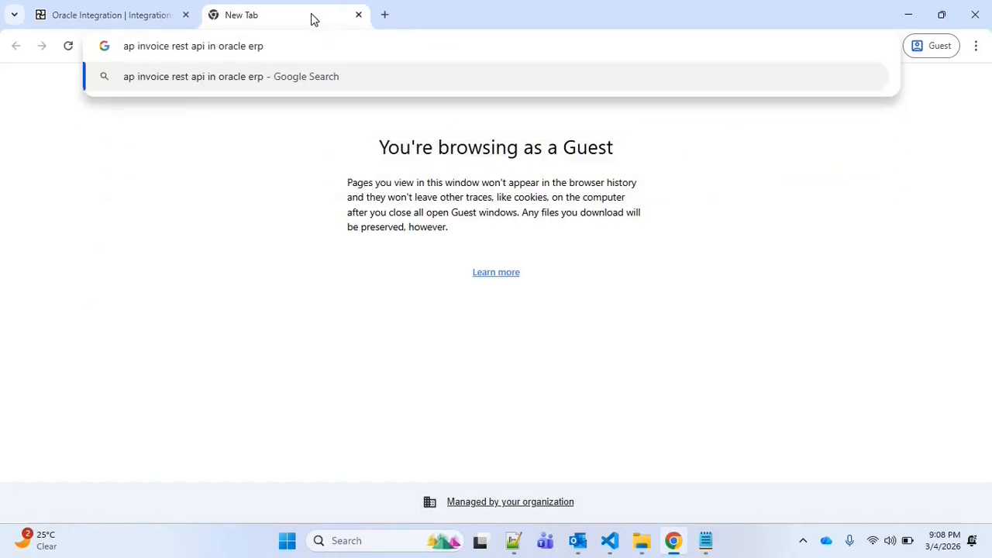
key("Return")
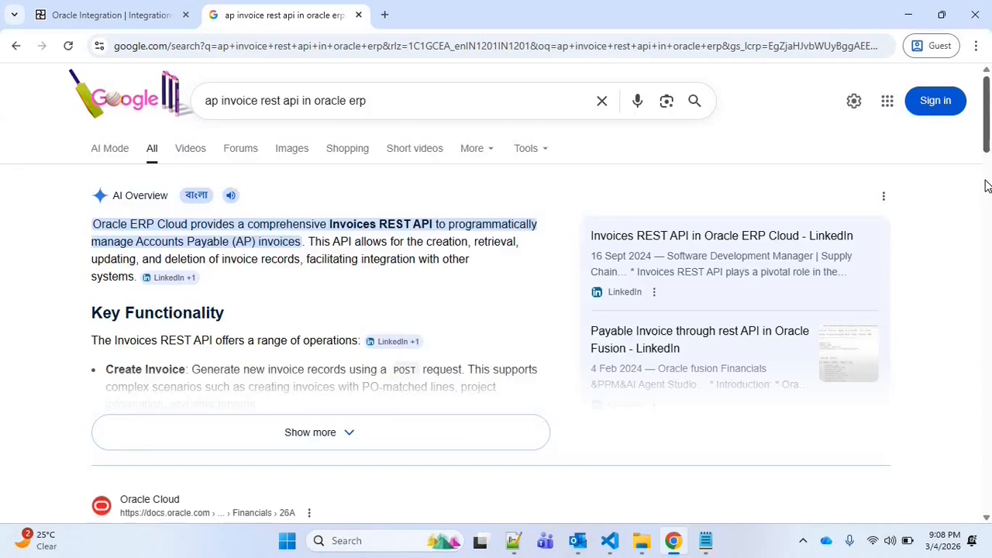
scroll(388, 215, "down", 5)
scroll(335, 205, "up", 2)
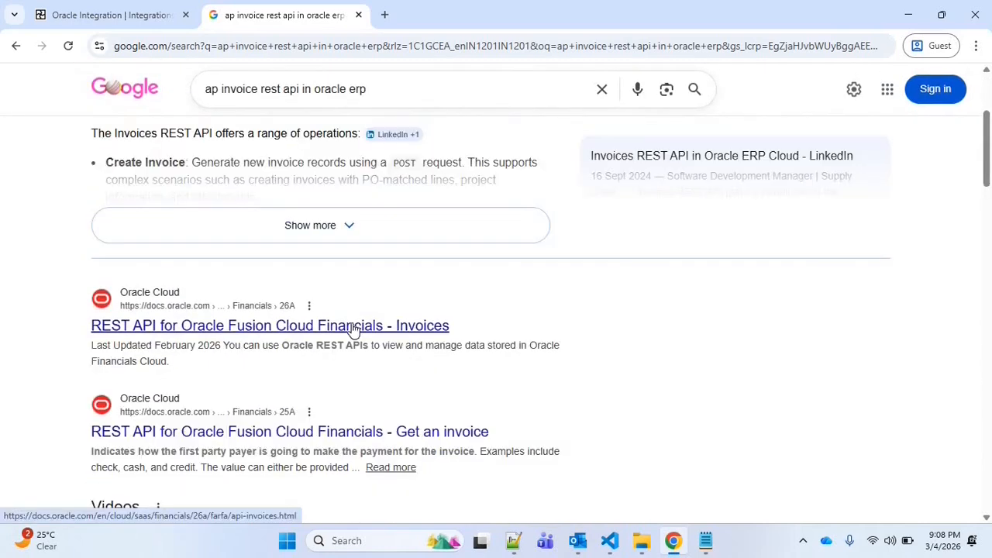
left_click(354, 327)
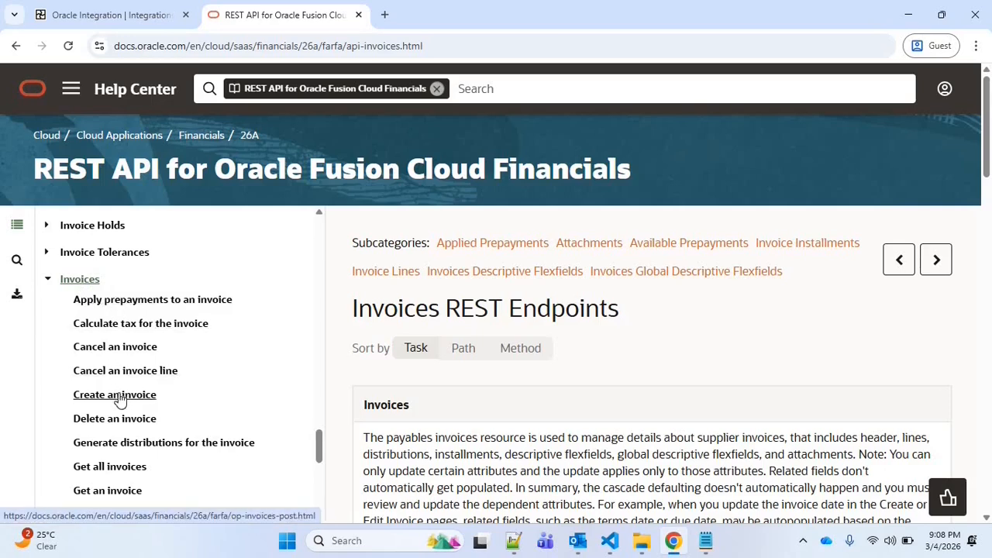
- Open the Create an invoice documentation and examine its POST endpoint path and example request payload
left_click(118, 396)
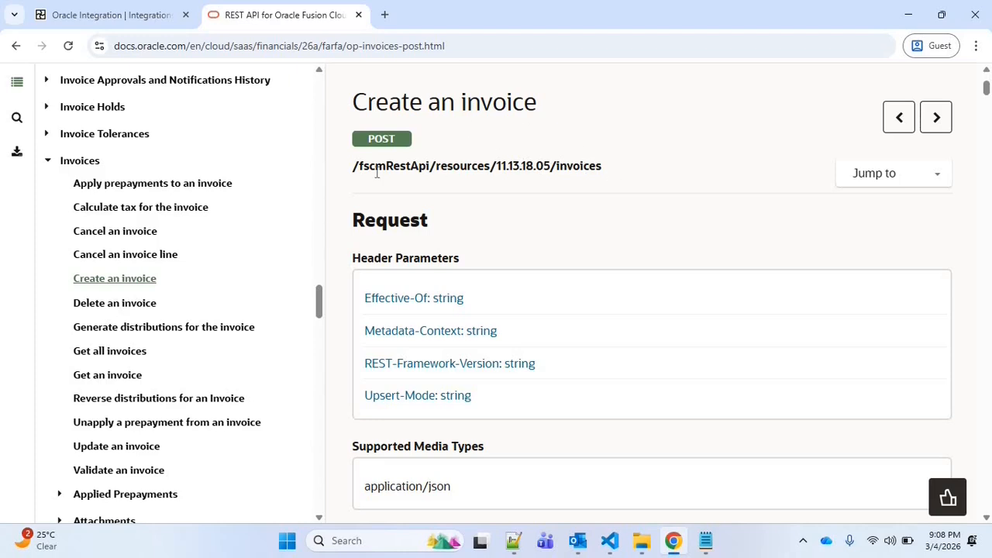
left_click_drag(602, 166, 350, 177)
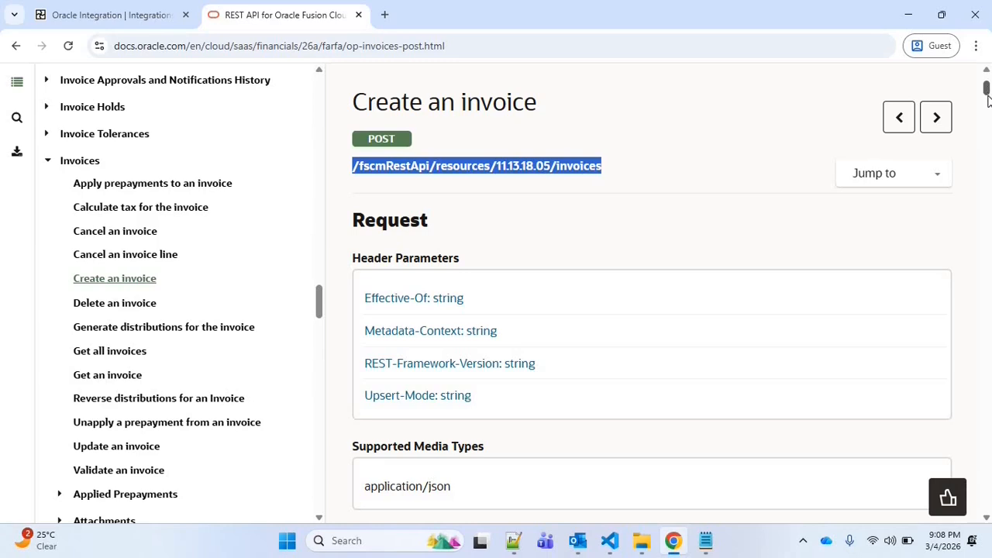
left_click_drag(987, 97, 986, 337)
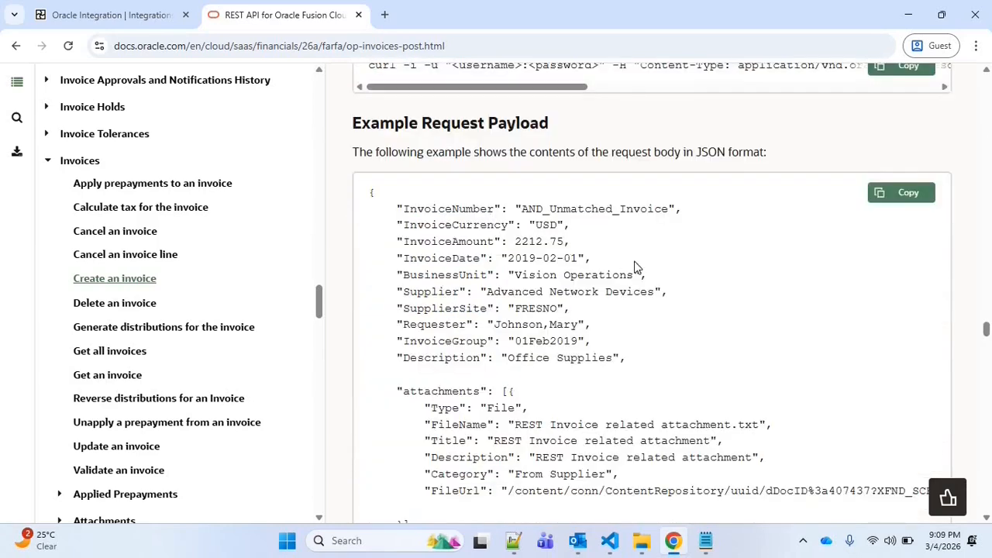
- Examine the header fields and the invoiceLines fields in the documentation's example request payload for creating an invoice
left_click_drag(382, 231, 668, 382)
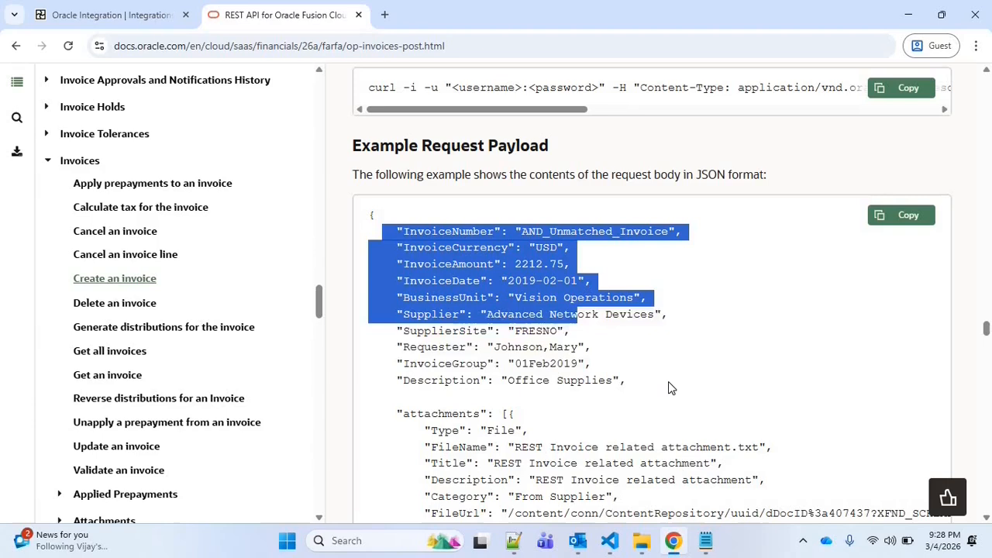
left_click(985, 360)
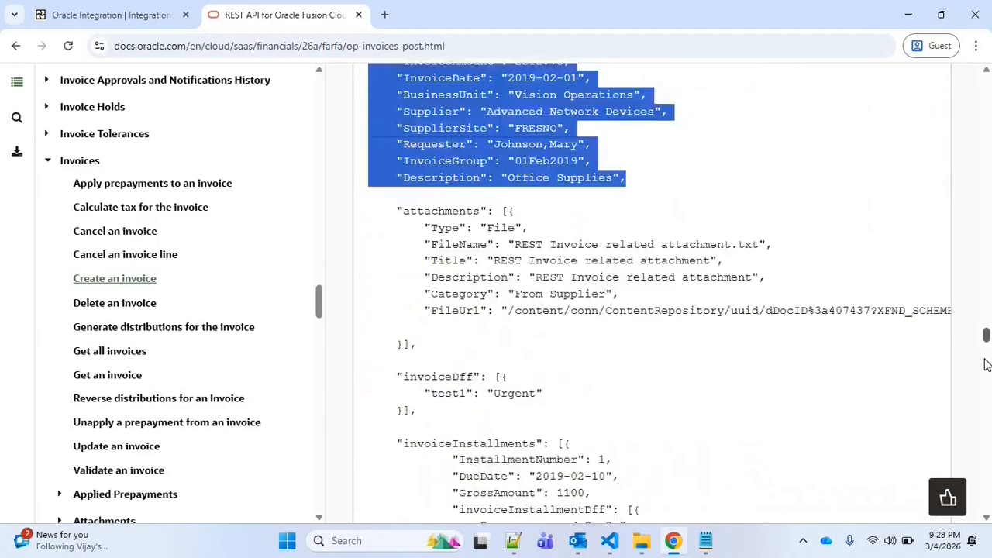
left_click(986, 359)
scroll(436, 177, "up", 1)
double_click(444, 179)
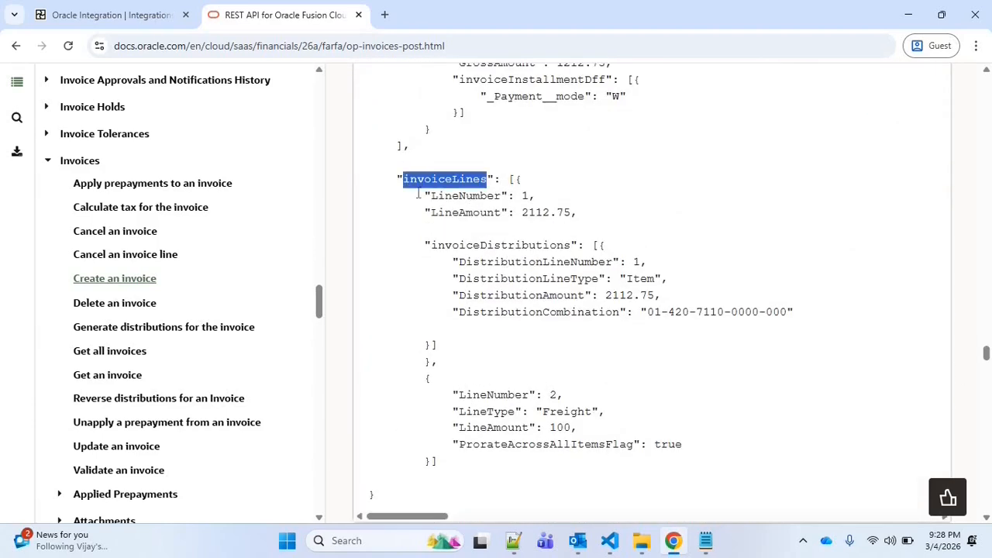
left_click(421, 195)
left_click(587, 233, "shift")
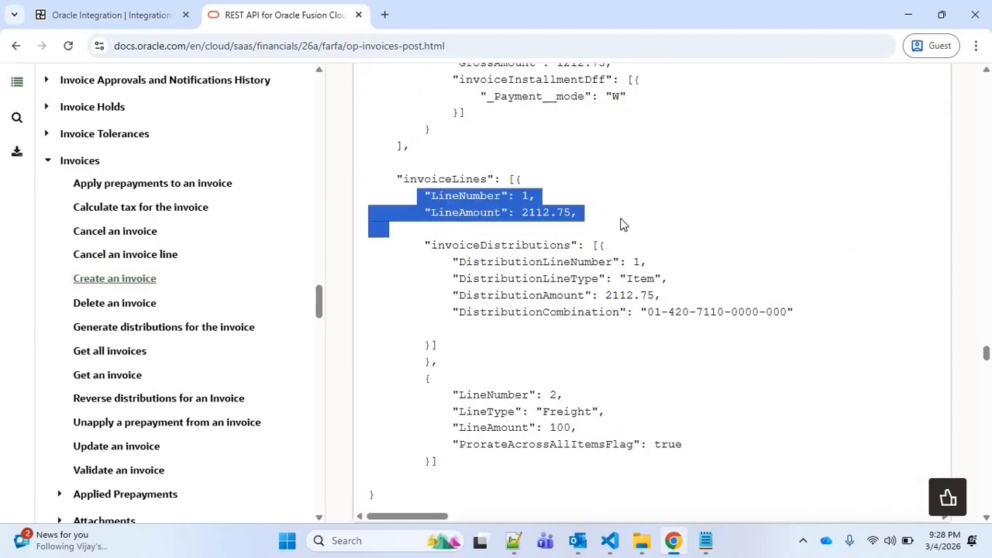
- Switch to Notepad and examine the sample request JSON, from InvoiceNumber through PaymentTerms and the two-line invoiceLines array
key("alt+Tab")
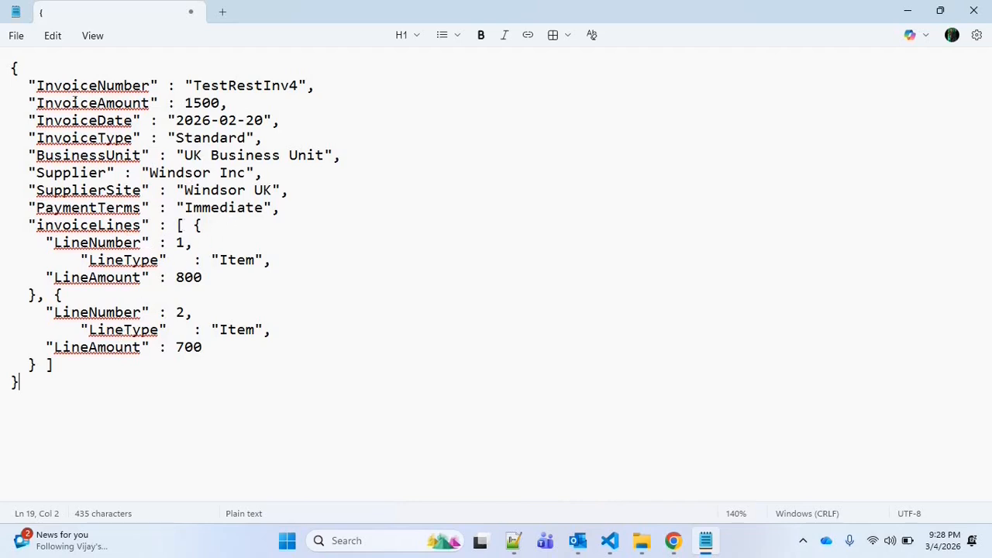
left_click_drag(30, 86, 166, 89)
left_click_drag(29, 208, 151, 207)
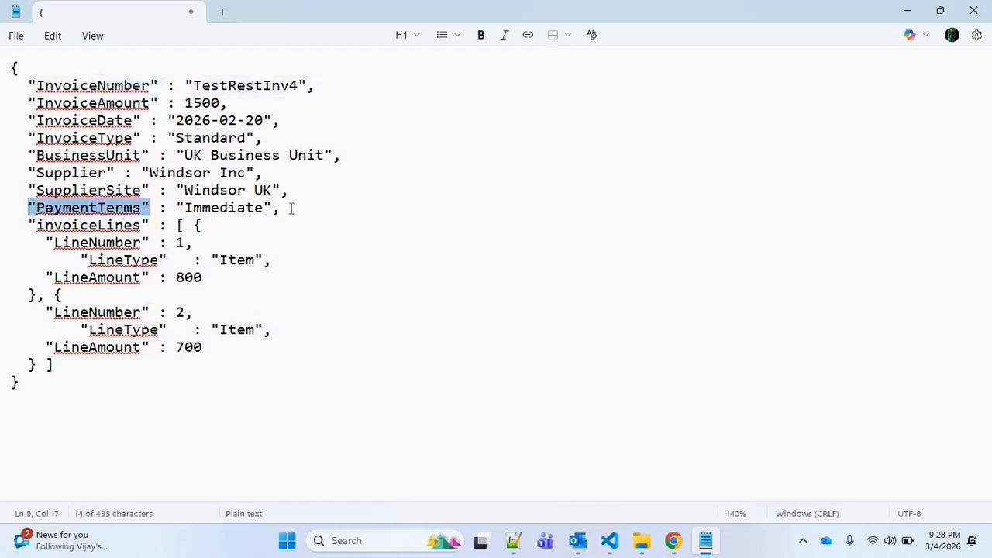
left_click(291, 206)
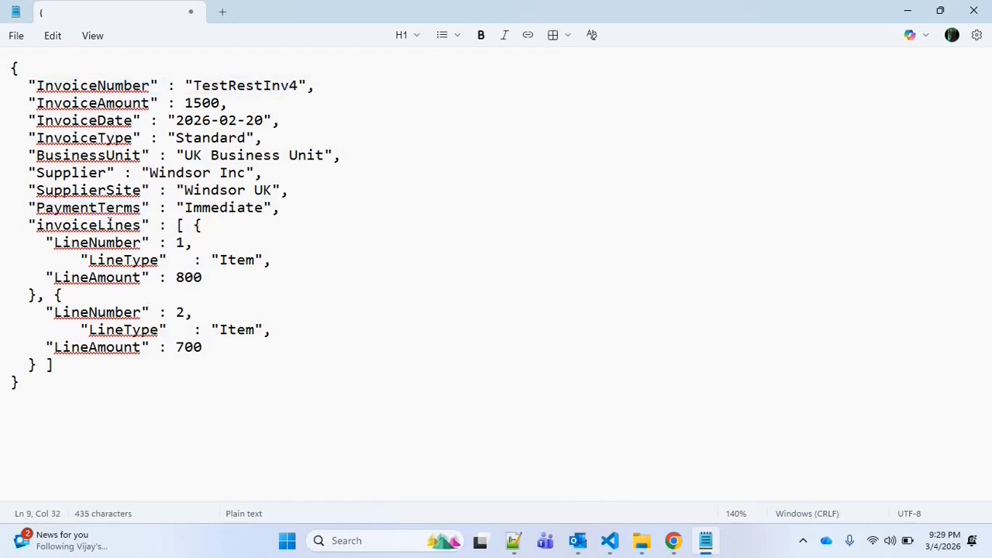
left_click_drag(29, 225, 142, 226)
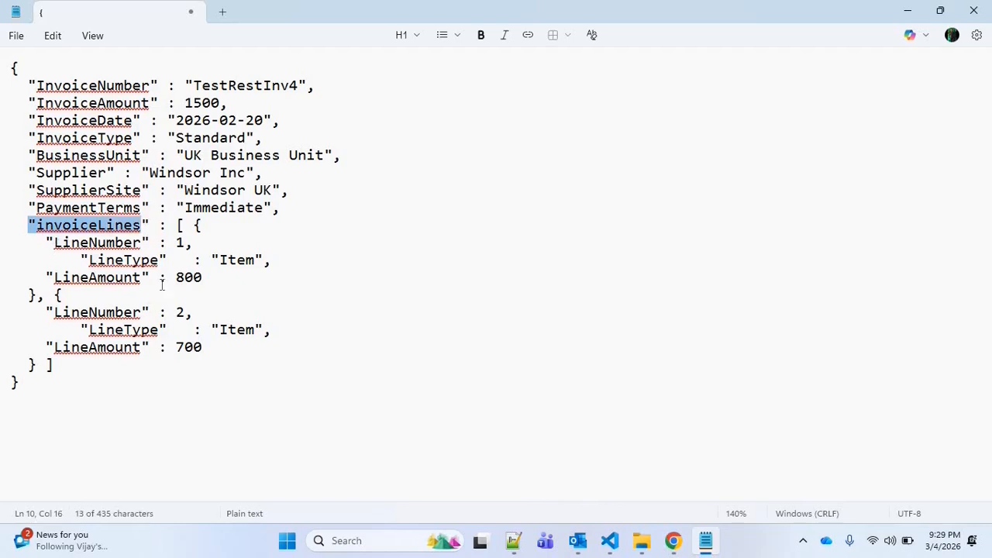
left_click_drag(46, 243, 255, 290)
left_click(177, 225)
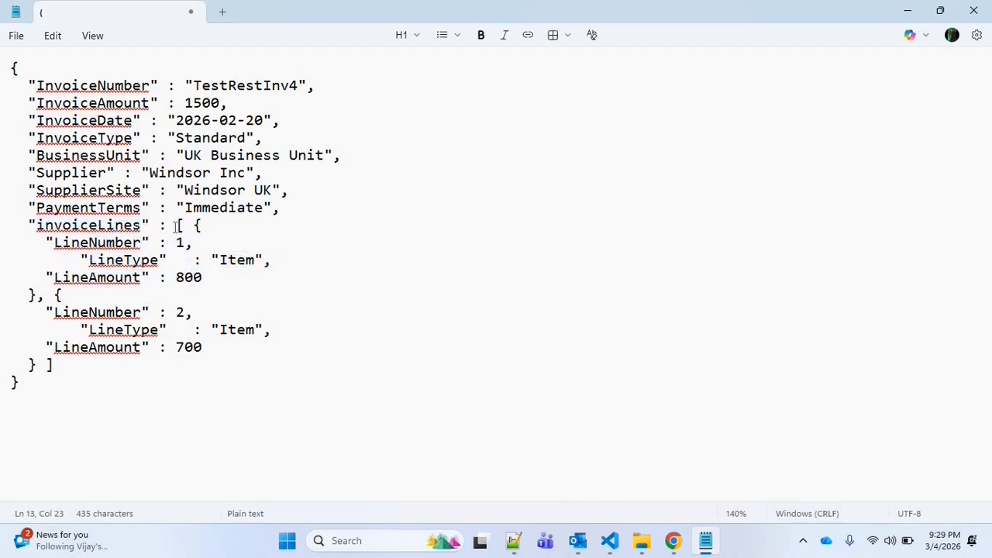
double_click(108, 225)
left_click_drag(176, 226, 185, 226)
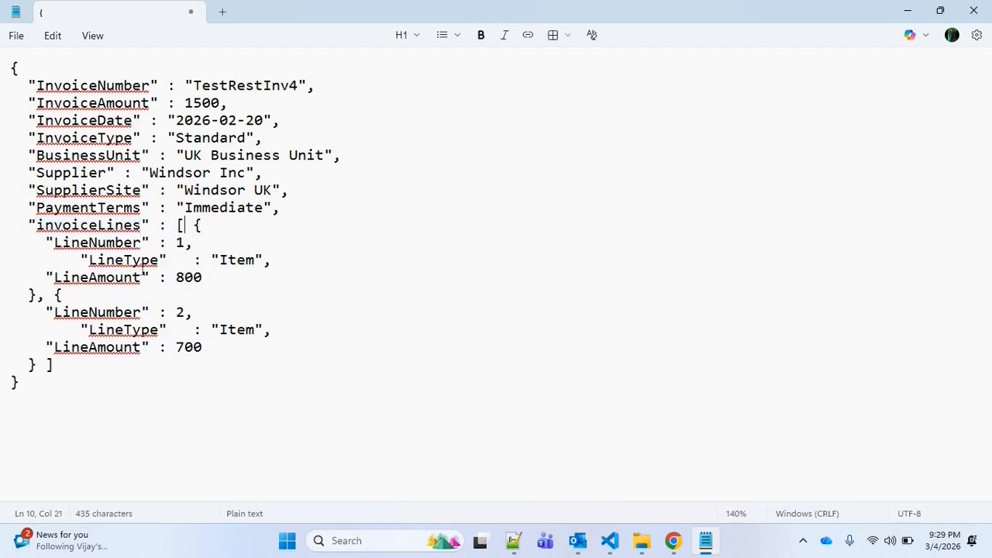
left_click(56, 364)
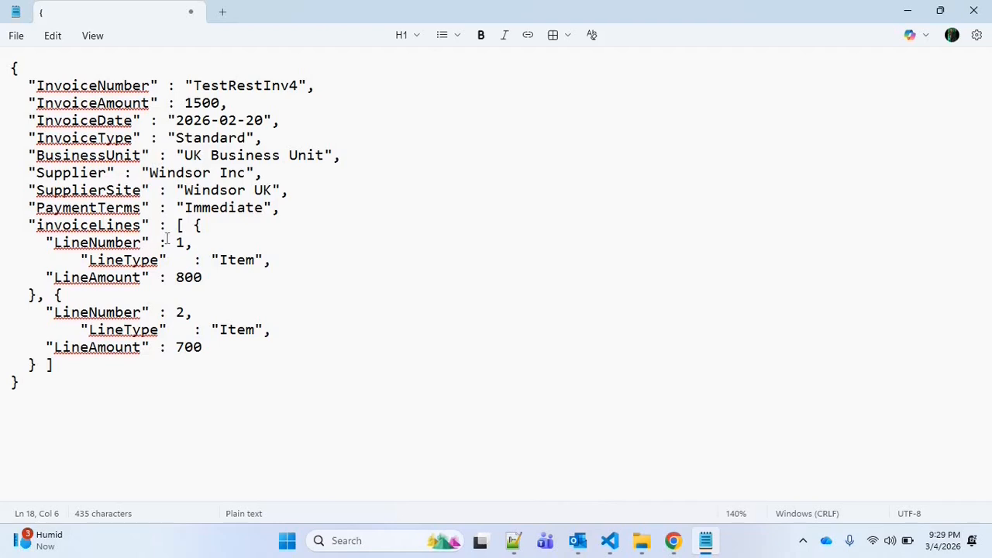
left_click_drag(47, 243, 211, 285)
left_click_drag(47, 312, 250, 359)
- Copy the InvoiceId field from the documentation's example response body into Notepad as a separate JSON object below the request sample
key("alt+Tab")
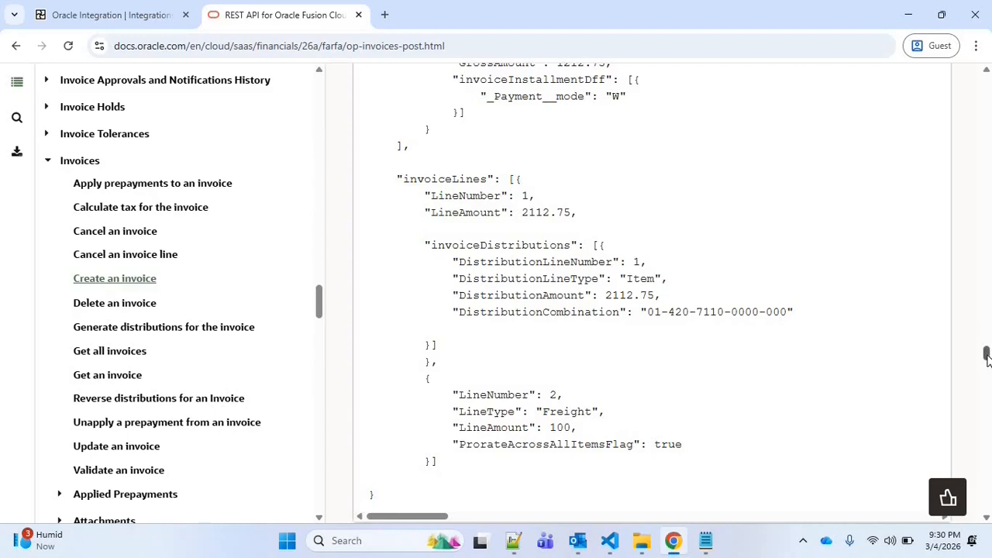
left_click_drag(988, 357, 988, 369)
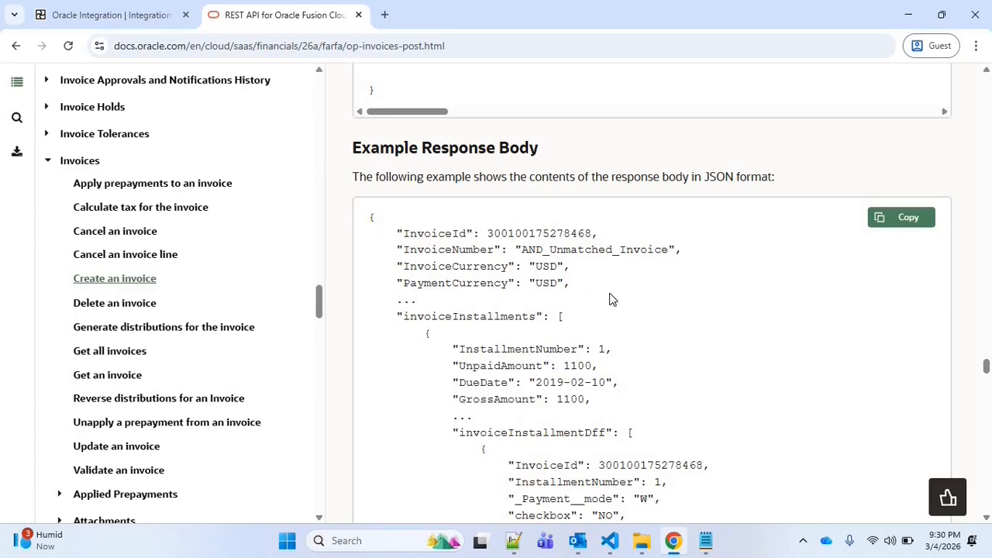
left_click_drag(599, 235, 393, 236)
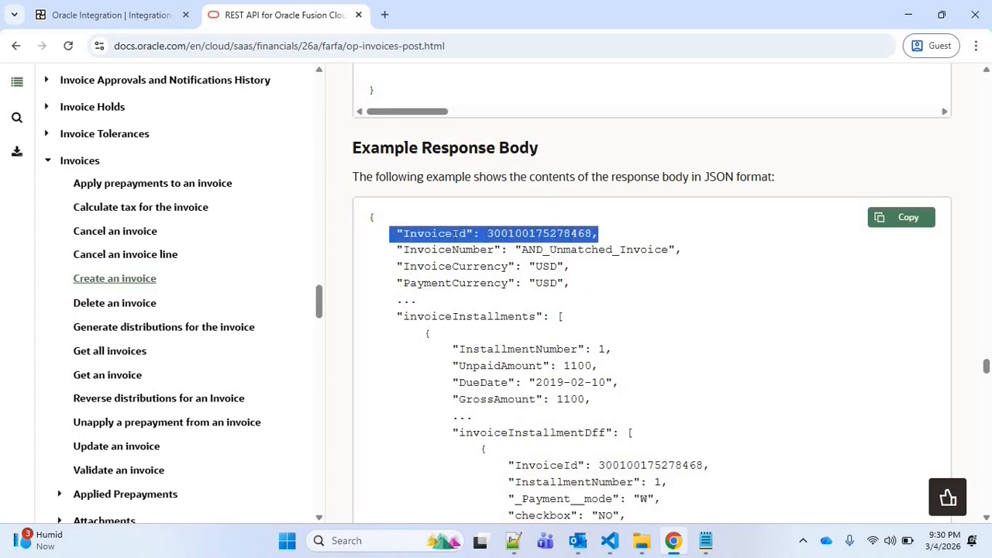
left_click(589, 270)
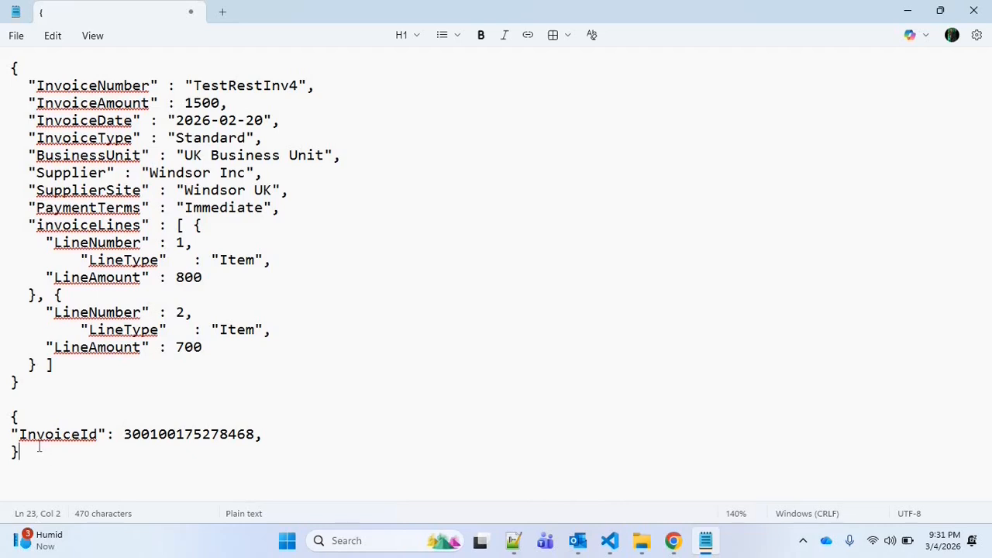
left_click_drag(20, 452, 11, 420)
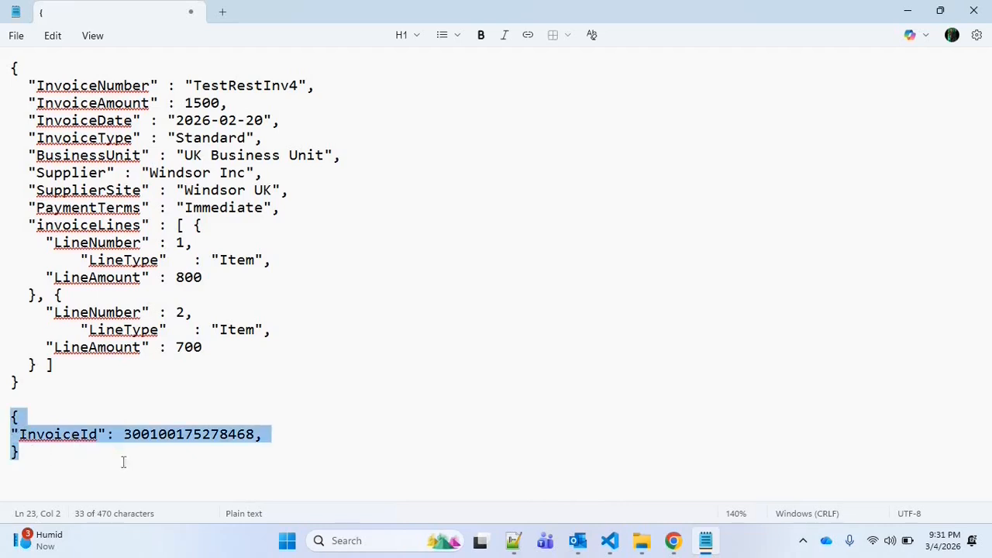
left_click(164, 400)
- Return to the INTG033 integration in Chrome, add a REST001 invoke after GetInvoiceLineData and name its endpoint CreateInvoice
mouse_move(674, 540)
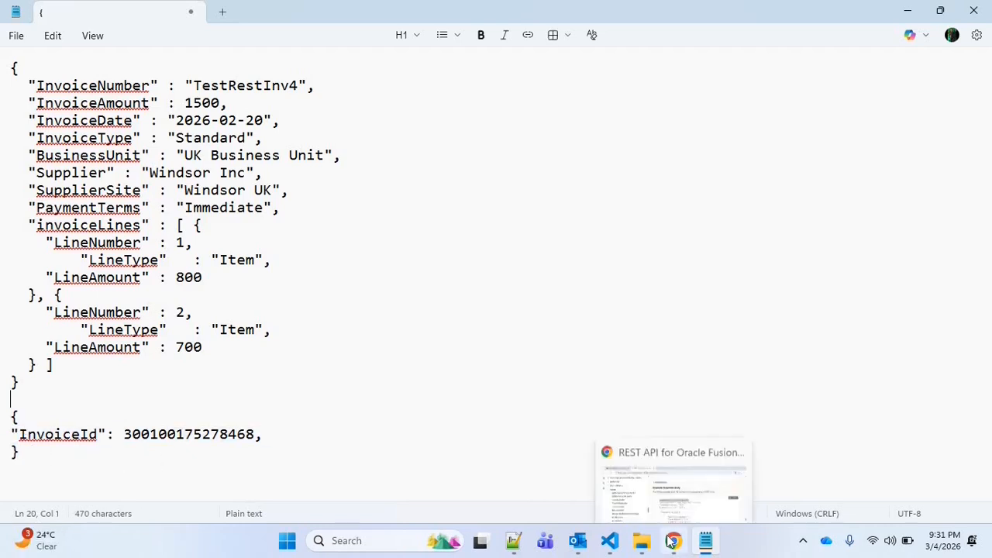
left_click(716, 474)
left_click(522, 349)
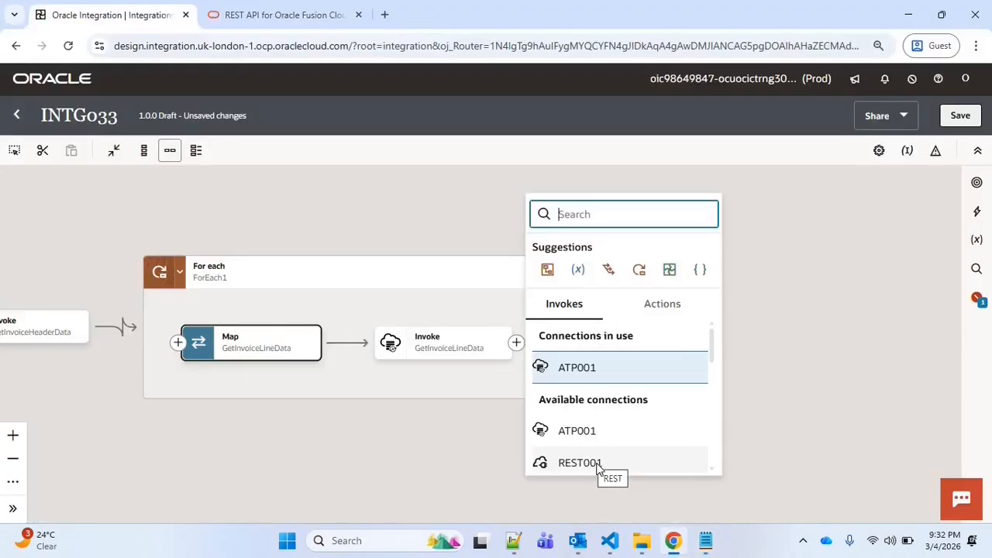
left_click(598, 463)
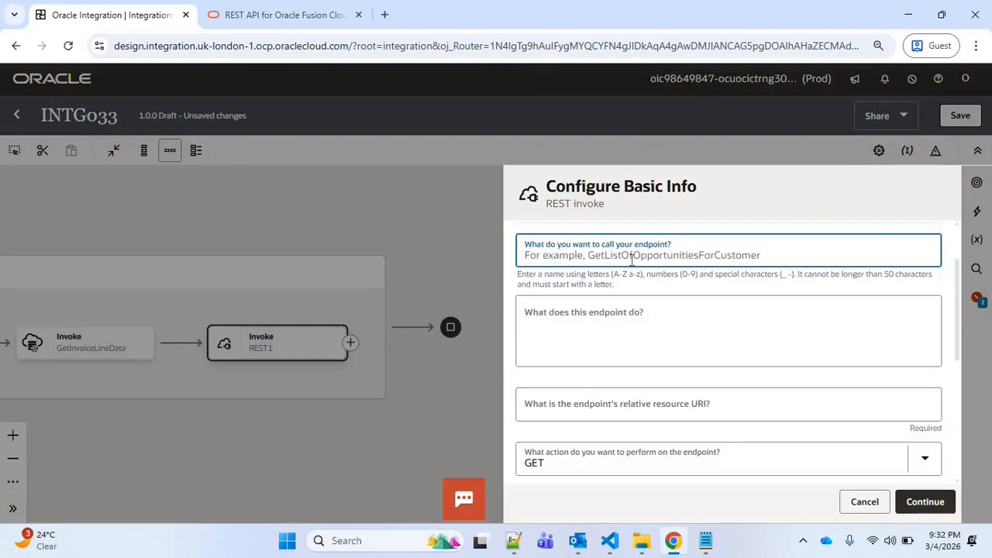
type("C")
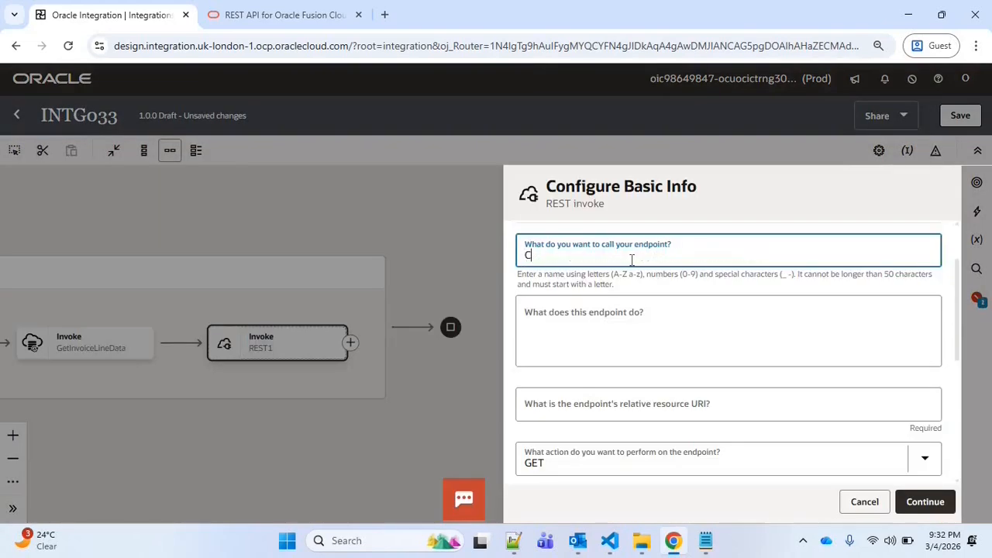
type("reateInvoice")
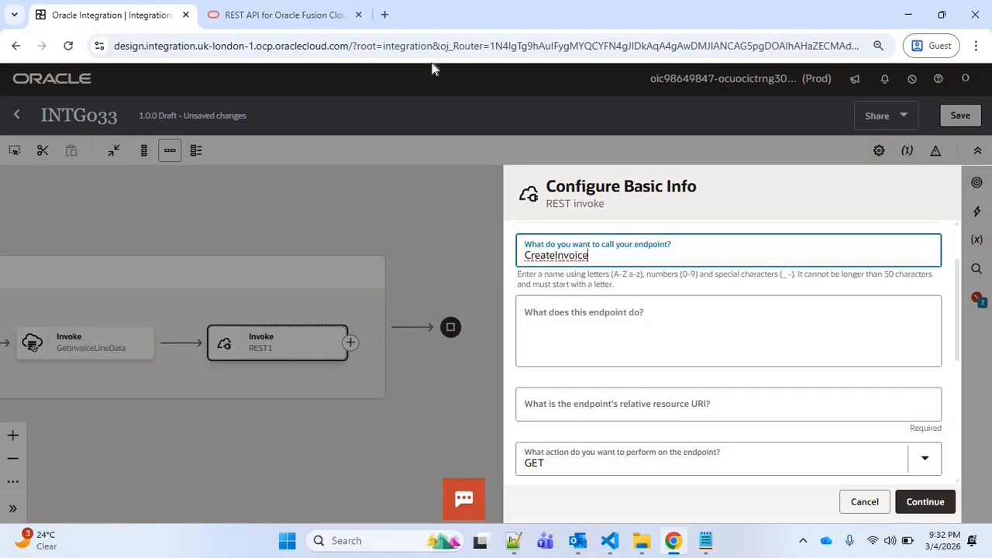
- Copy /fscmRestApi/resources/11.13.18.05/invoices from the Create an invoice documentation into the CreateInvoice endpoint's relative resource URI
left_click(289, 8)
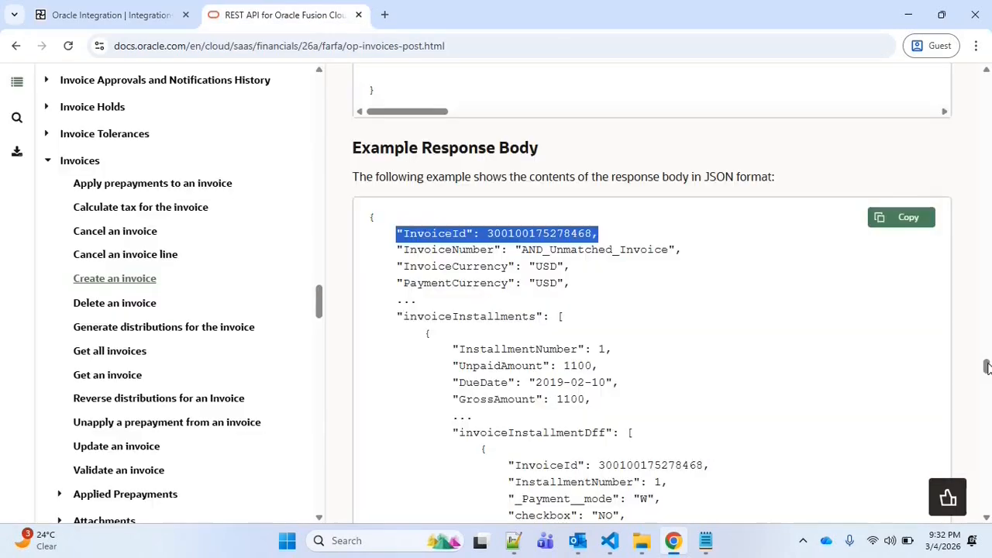
scroll(575, 304, "up", 15)
left_click_drag(601, 308, 353, 310)
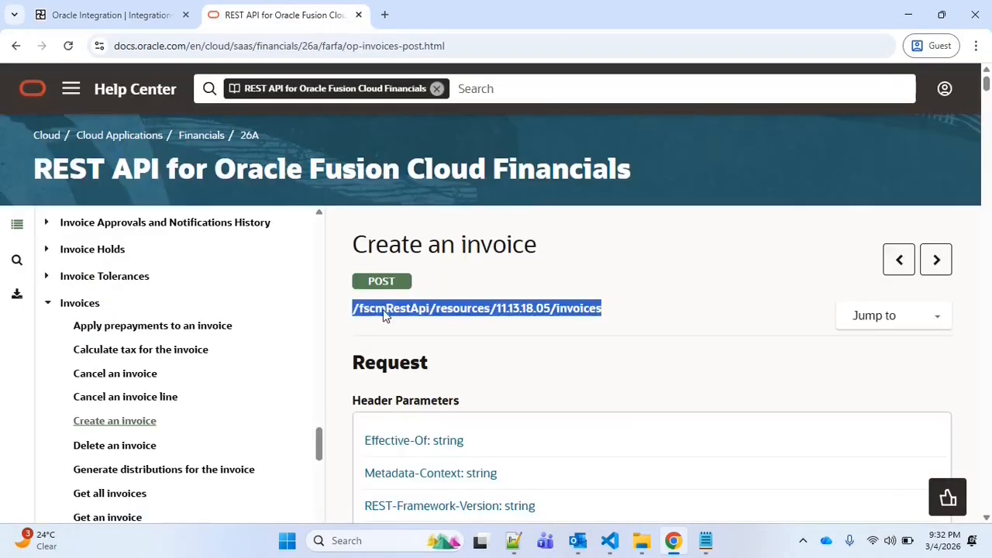
key("ctrl+c")
key("ctrl+shift+Tab")
key("ctrl+v")
- Set the endpoint action to POST, enable the request payload and response options, and continue to the request configuration
scroll(625, 454, "down", 3)
left_click(644, 319)
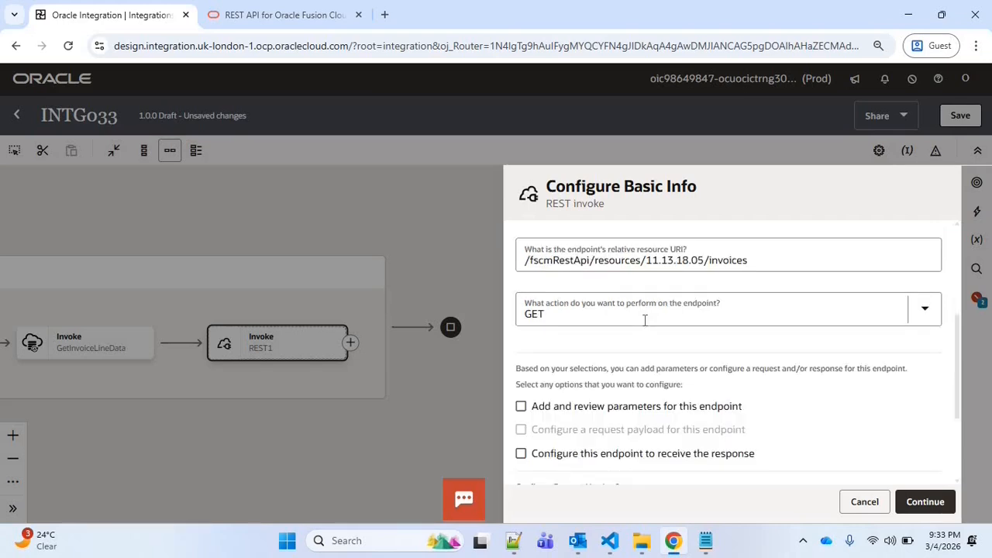
left_click(620, 407)
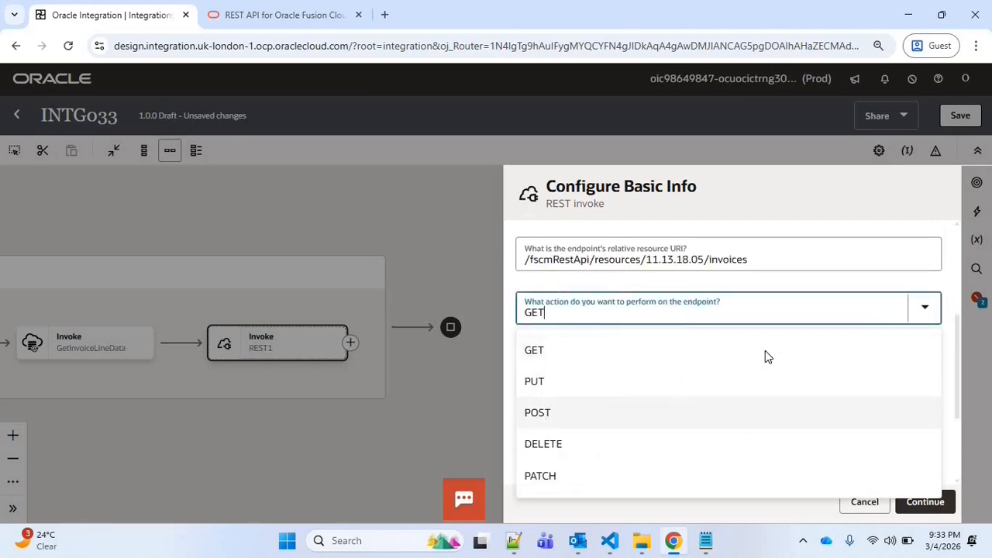
scroll(958, 306, "up", 5)
scroll(521, 393, "down", 3)
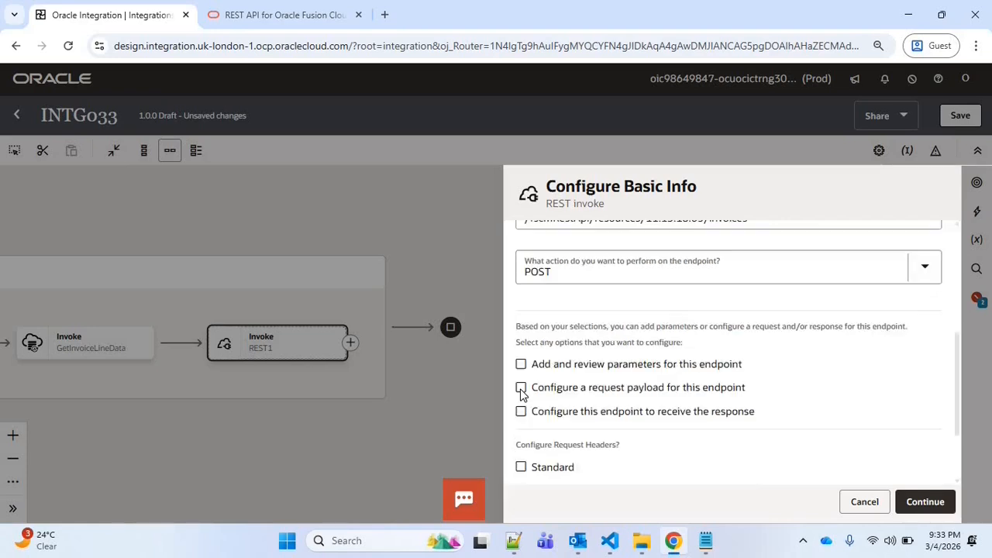
left_click(521, 390)
left_click(521, 411)
left_click(925, 501)
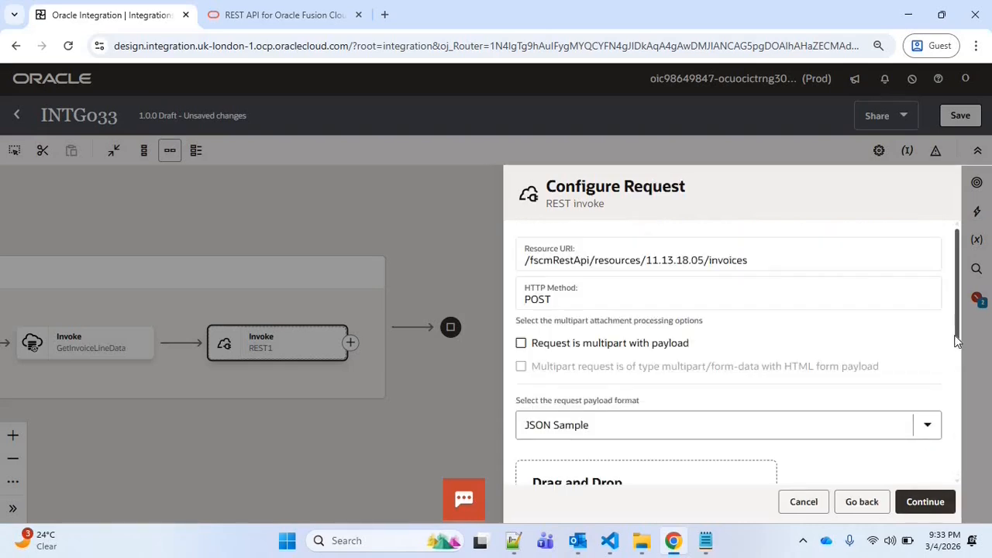
- Copy the complete invoice request JSON from Notepad into the request's inline JSON sample and confirm it
scroll(954, 392, "down", 3)
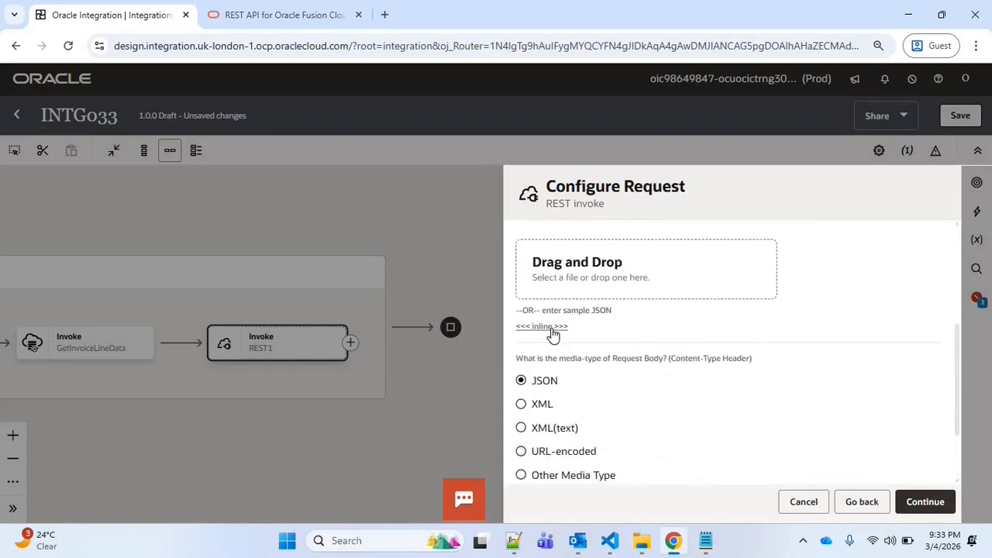
left_click(553, 333)
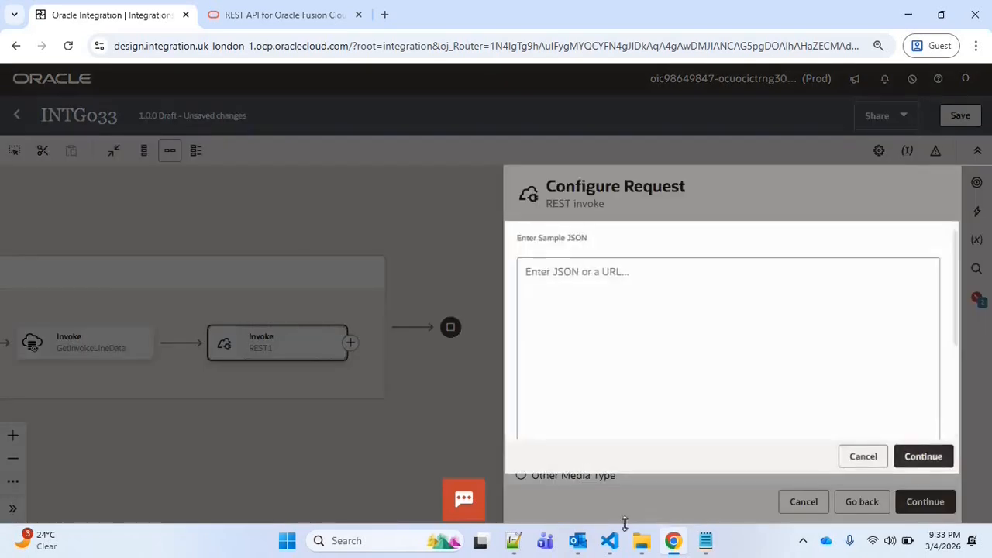
left_click(705, 540)
left_click_drag(20, 383, 10, 69)
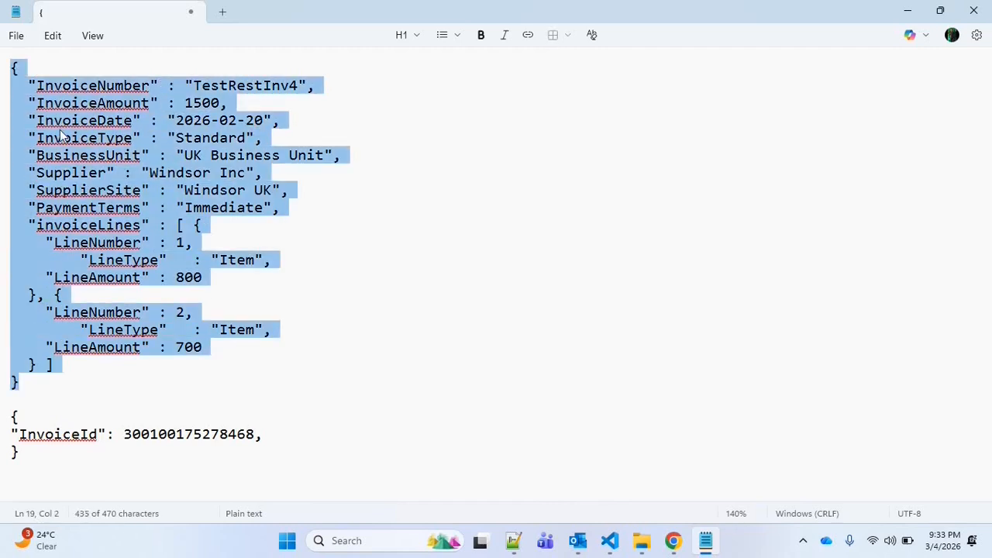
left_click(674, 540)
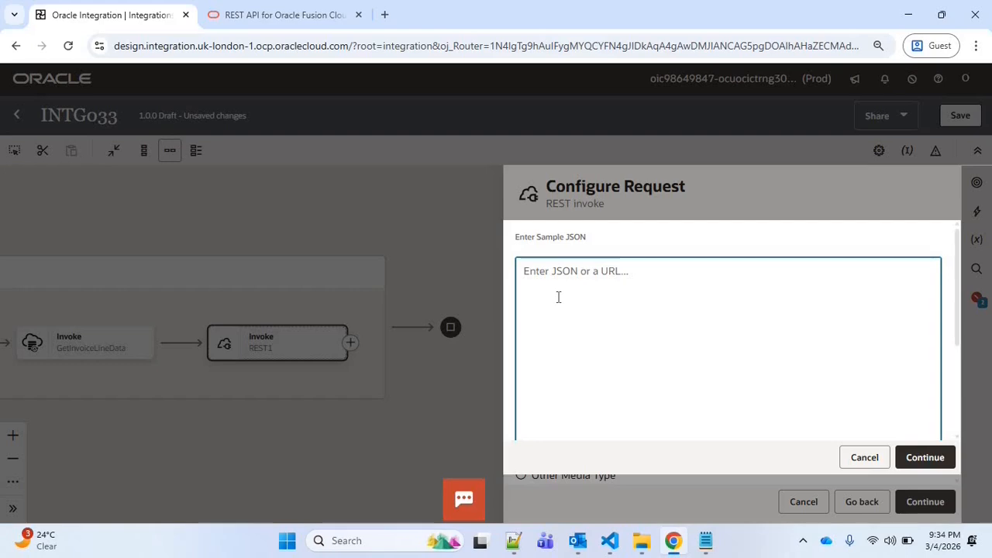
key("ctrl+v")
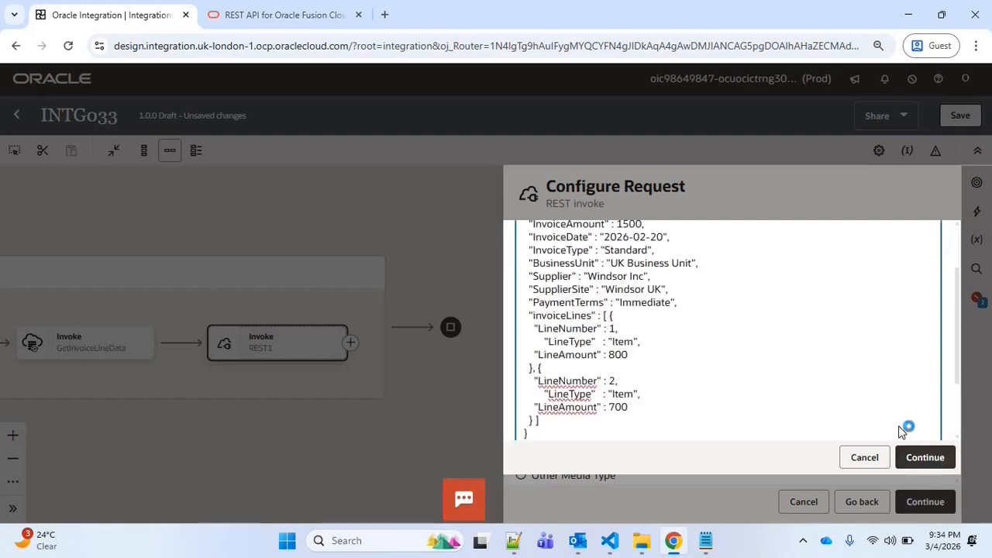
left_click(925, 457)
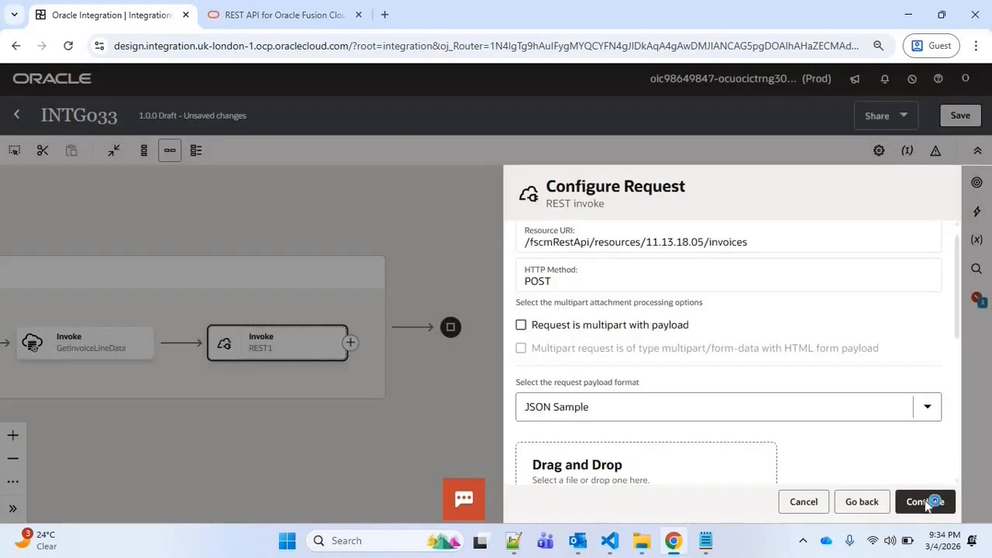
- Provide an inline JSON response sample containing only InvoiceId, without a trailing comma, and finish the CreateInvoice endpoint configuration
scroll(930, 395, "down", 2)
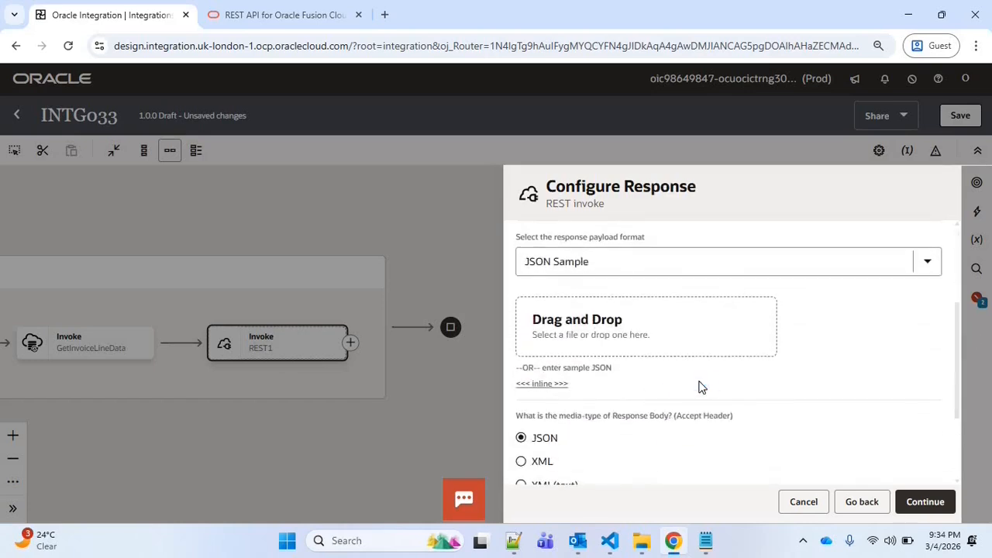
left_click(542, 383)
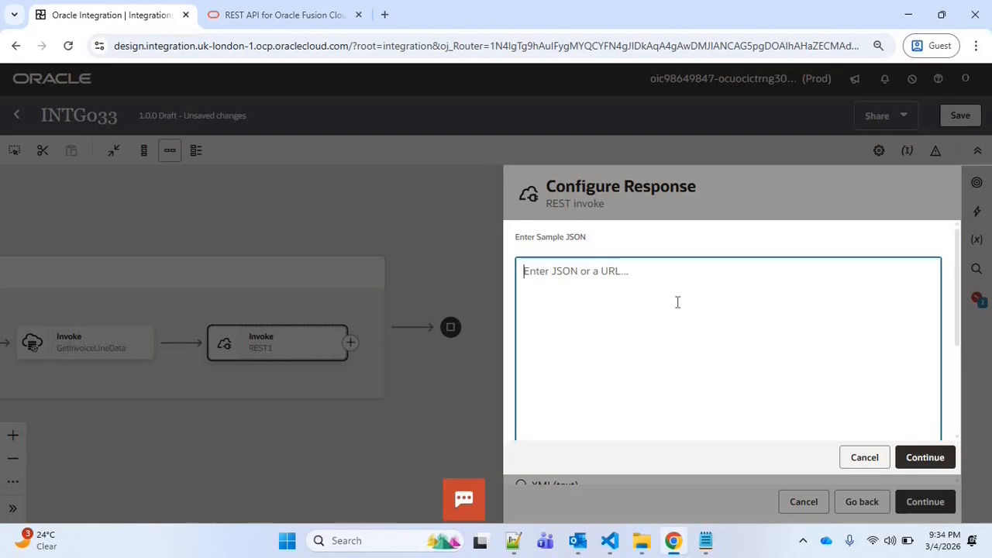
key("ctrl+v")
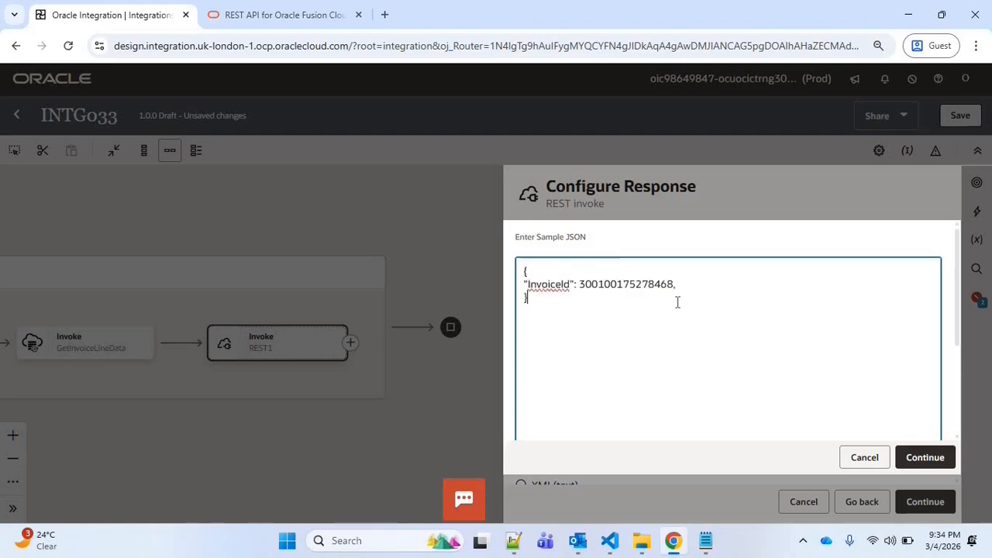
left_click(913, 455)
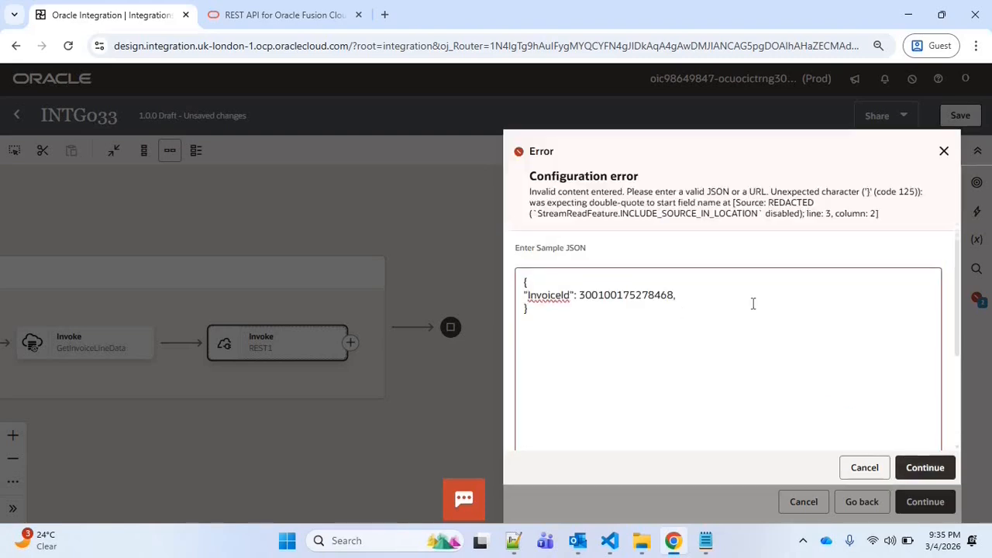
key("BackSpace")
left_click(924, 468)
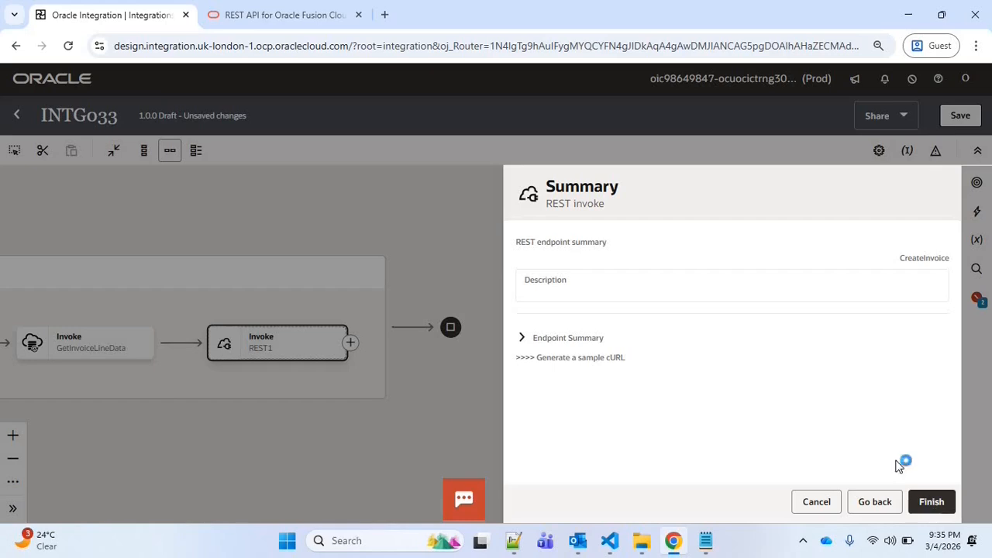
left_click(931, 502)
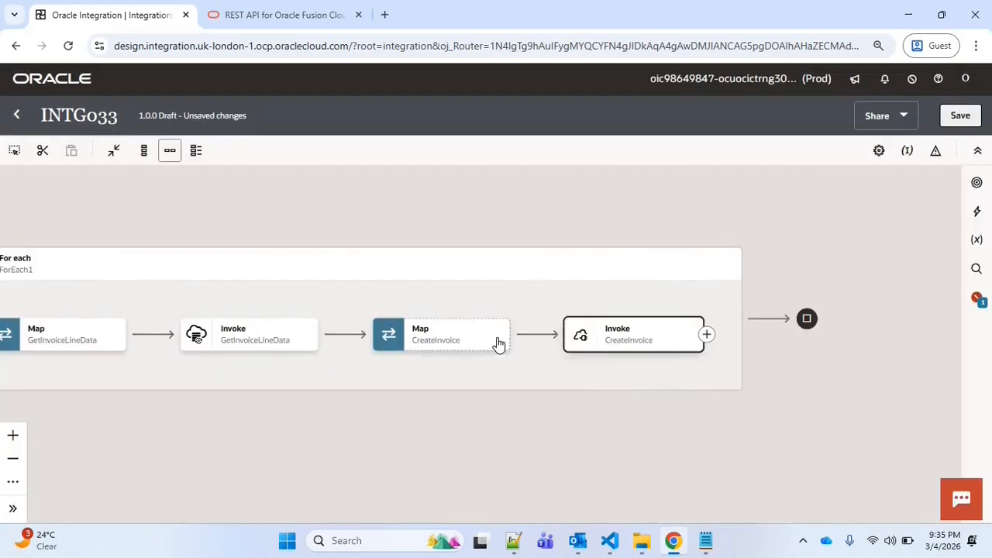
- In the CreateInvoice map, map f_invoice's invoice_number, invoice_amount, invoice_date and invoice_type to the matching Request Wrapper fields
left_click(499, 345)
left_click(515, 376)
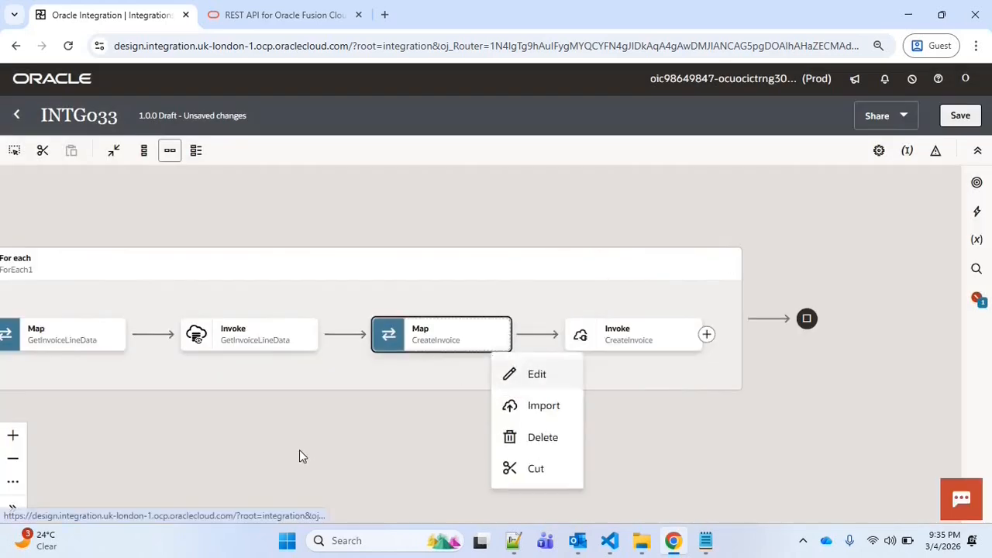
left_click(945, 233)
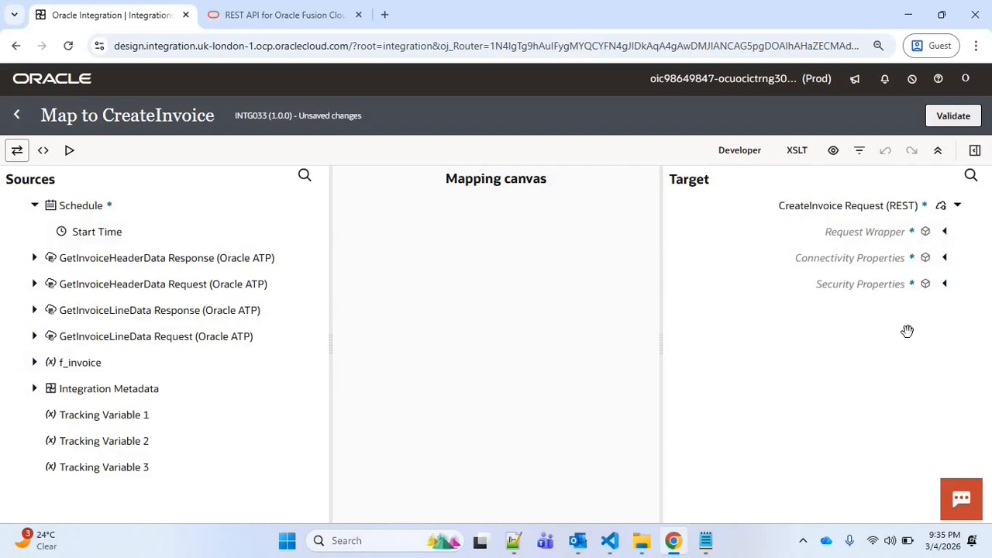
scroll(764, 272, "down", 1)
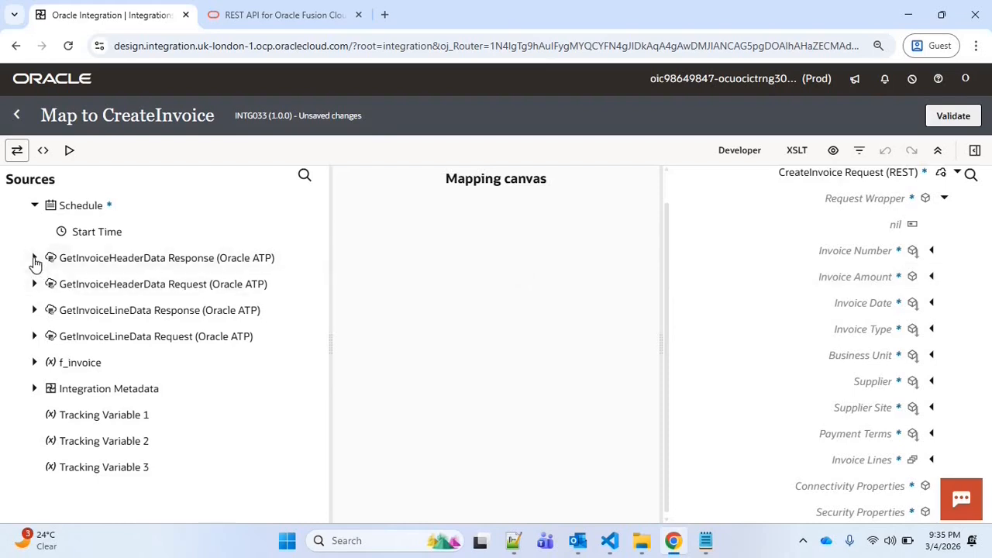
left_click(34, 362)
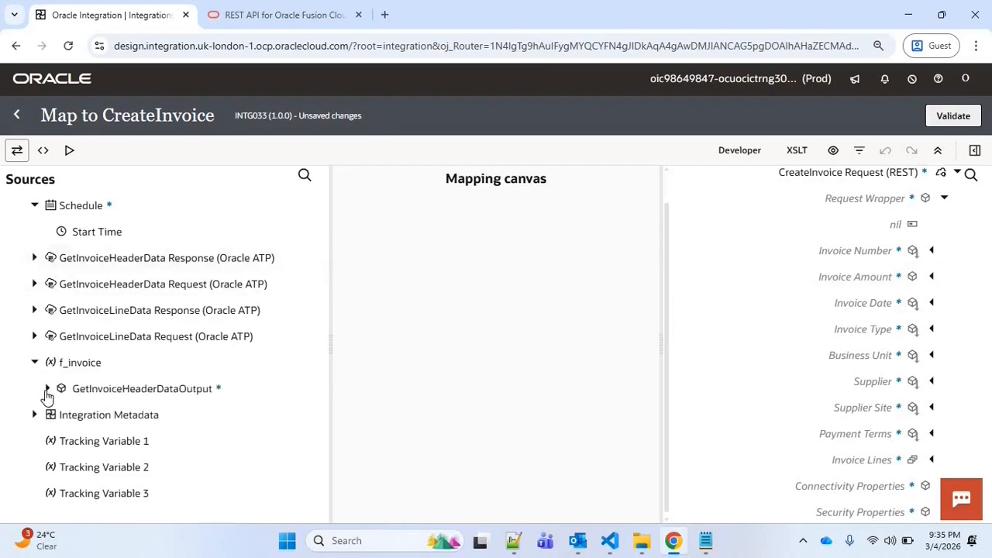
left_click(34, 362)
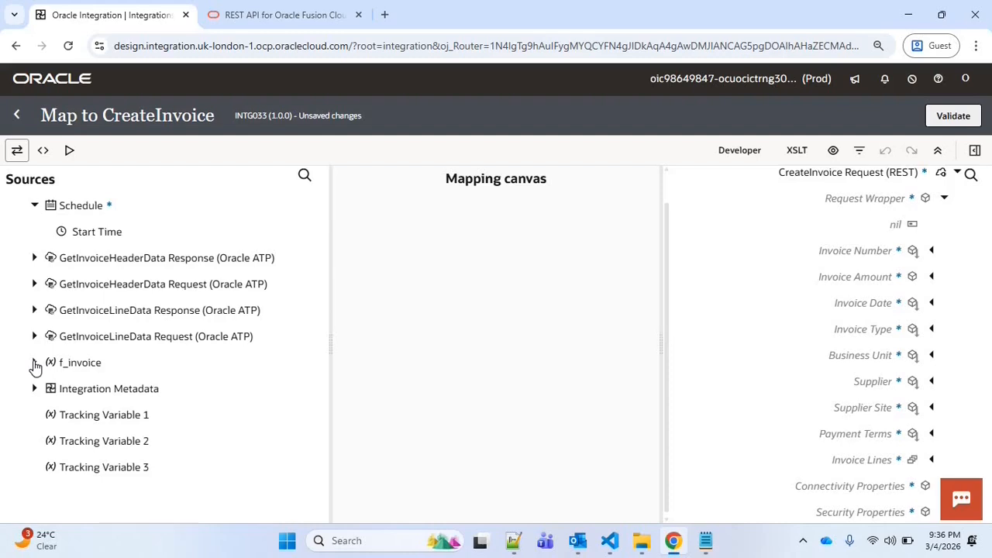
left_click(34, 362)
left_click_drag(123, 309, 834, 248)
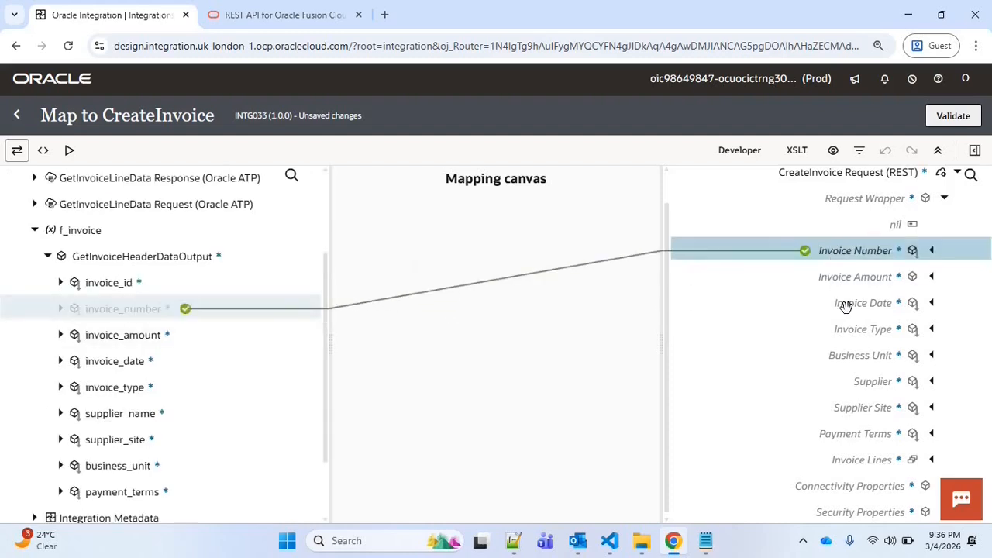
left_click_drag(122, 334, 857, 304)
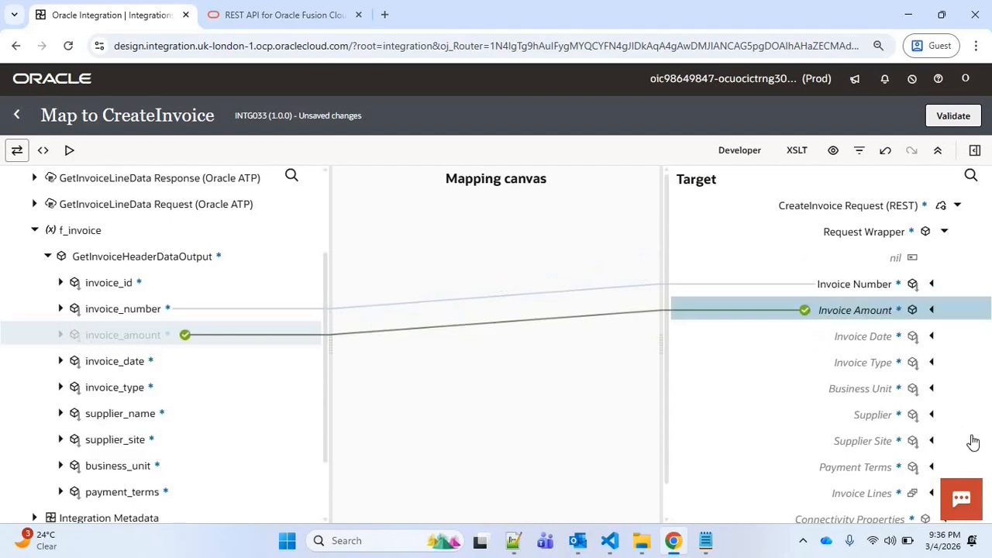
left_click_drag(115, 361, 859, 335)
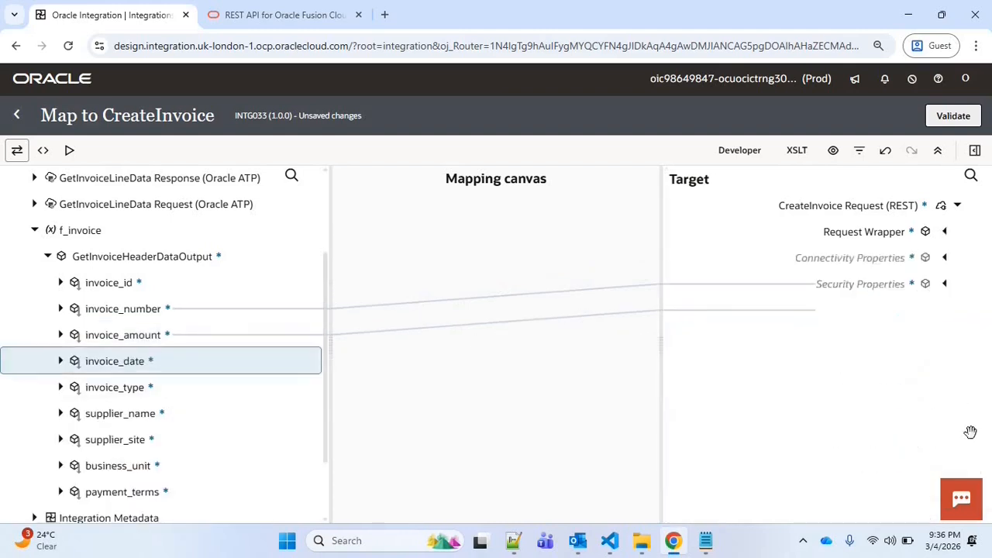
left_click_drag(115, 387, 821, 357)
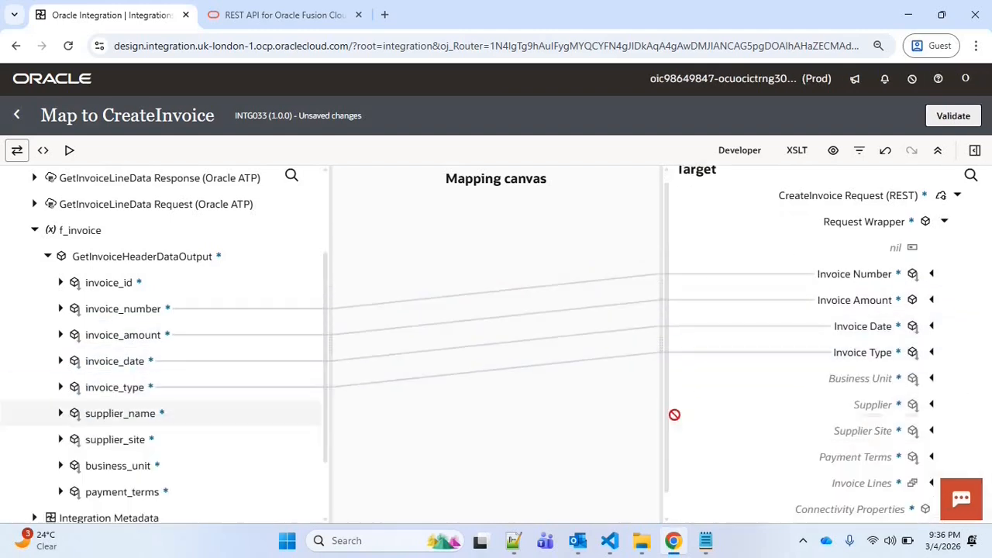
- Map supplier_name to Supplier, supplier_site to Supplier Site, business_unit to Business Unit and payment_terms to Payment Terms
left_click_drag(674, 414, 853, 408)
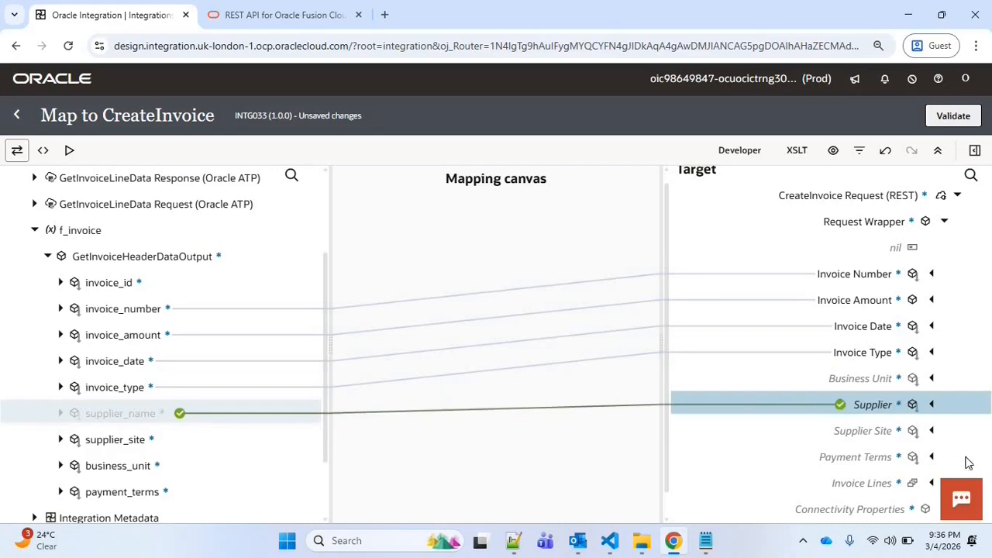
left_click_drag(115, 431, 861, 405)
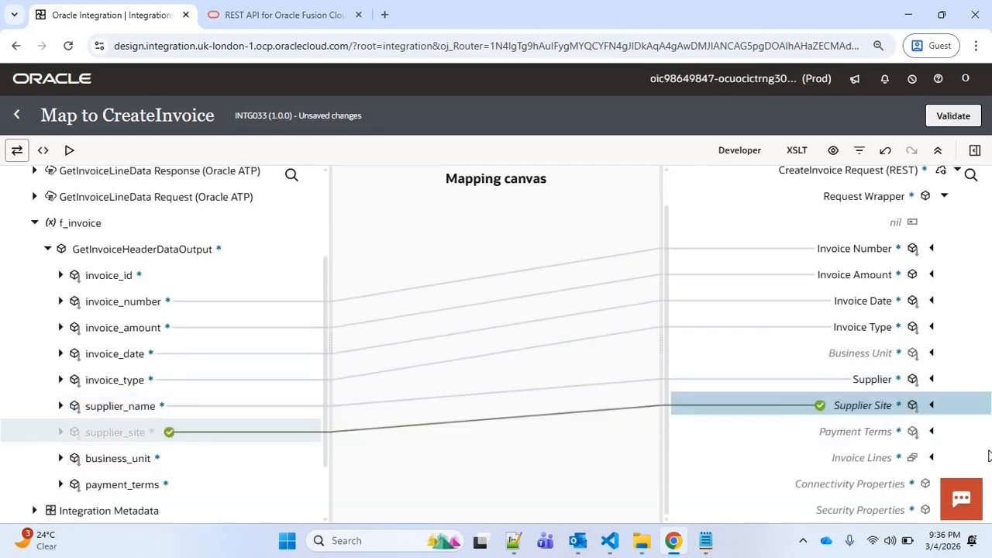
left_click_drag(155, 432, 859, 353)
left_click_drag(237, 440, 821, 432)
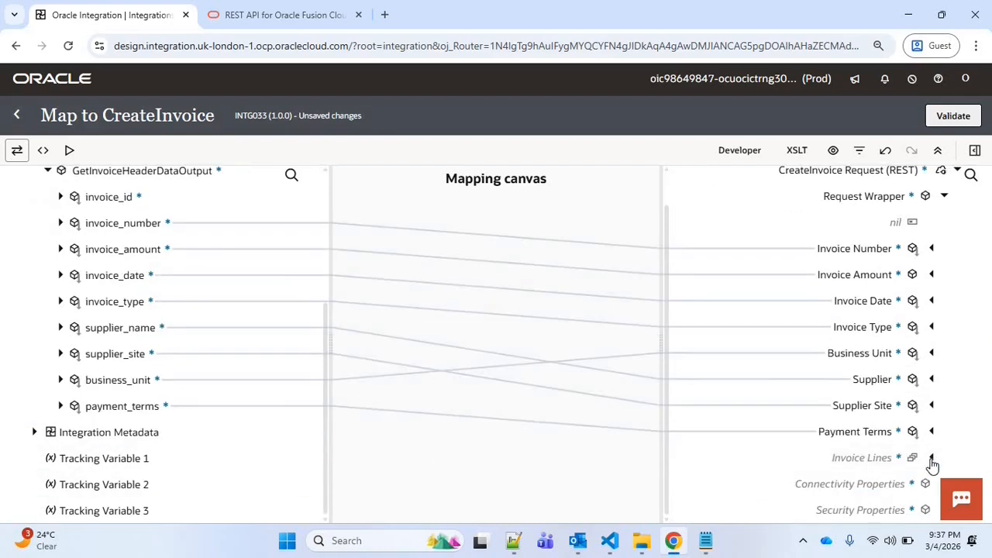
- Map GetInvoiceLineDataOutput to Invoice Lines and its line_number, line_type and line_amount to the matching line fields, and validate the mapping
left_click(931, 457)
scroll(664, 318, "down", 3)
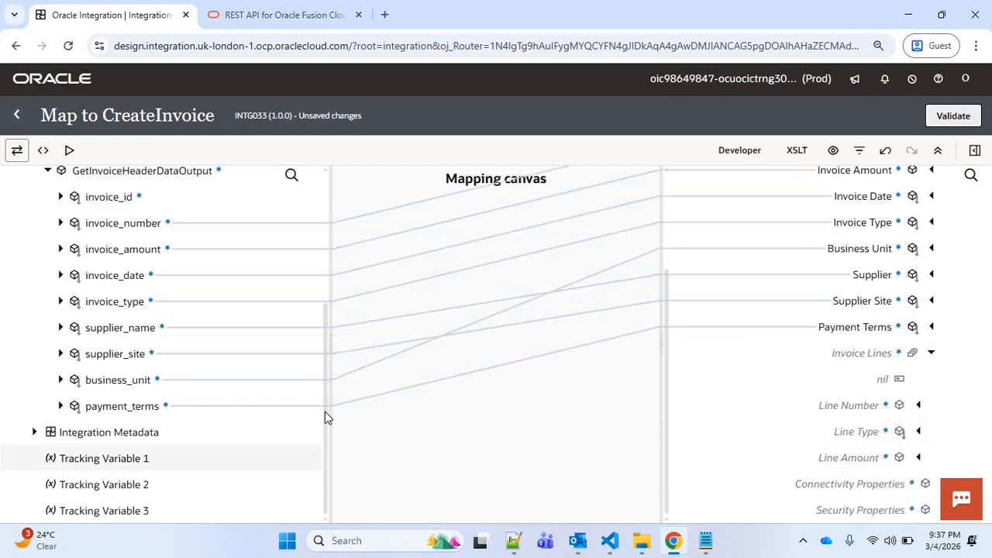
scroll(324, 392, "up", 5)
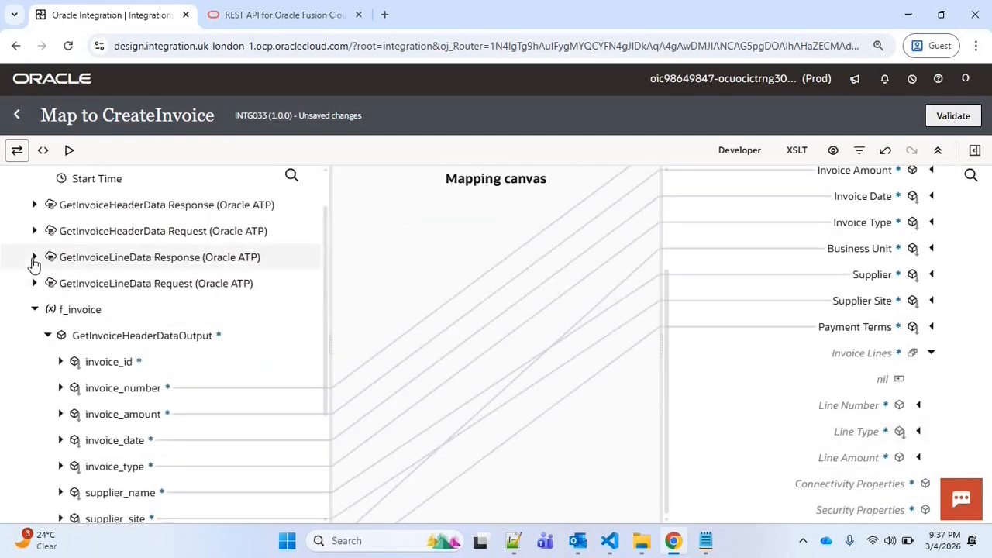
left_click(34, 260)
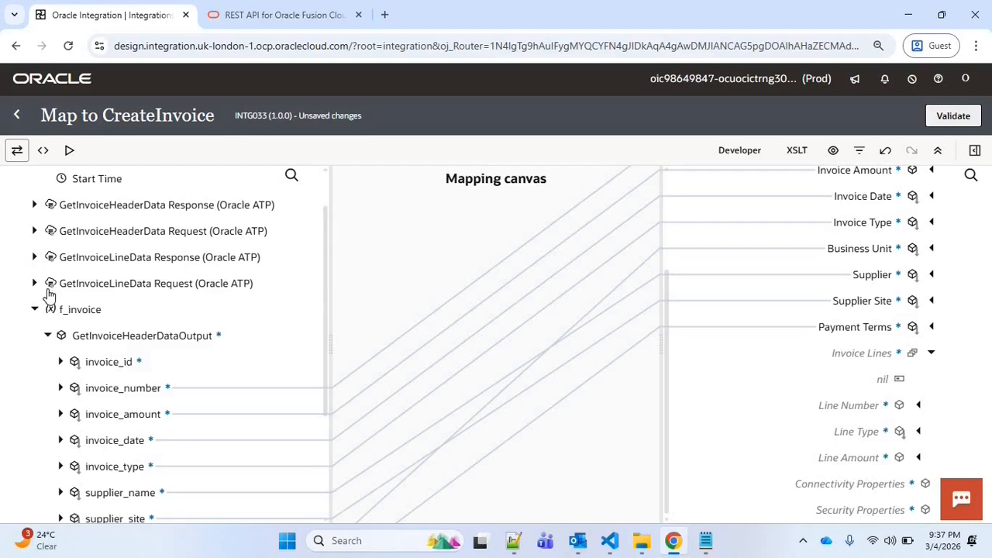
left_click(47, 284)
left_click_drag(213, 317, 897, 358)
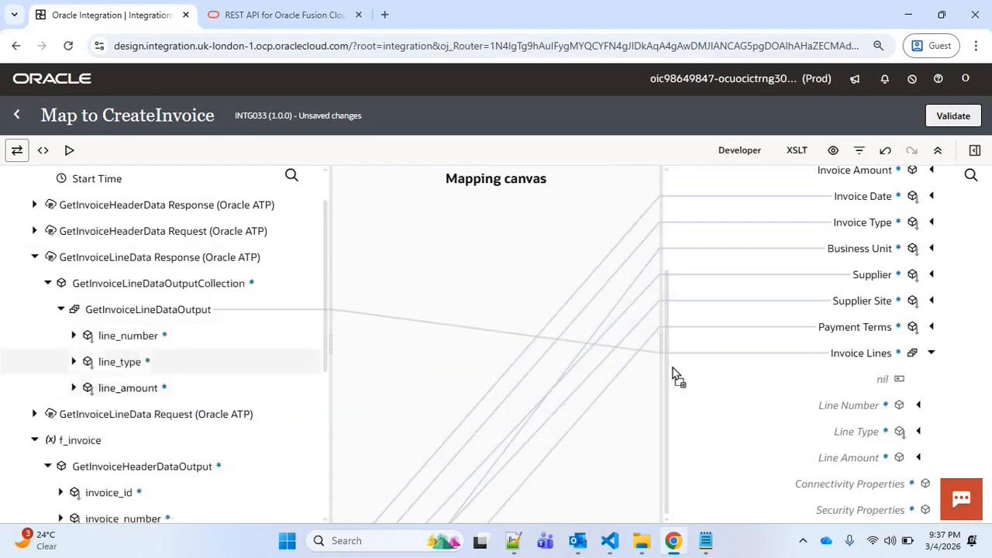
left_click_drag(128, 335, 930, 405)
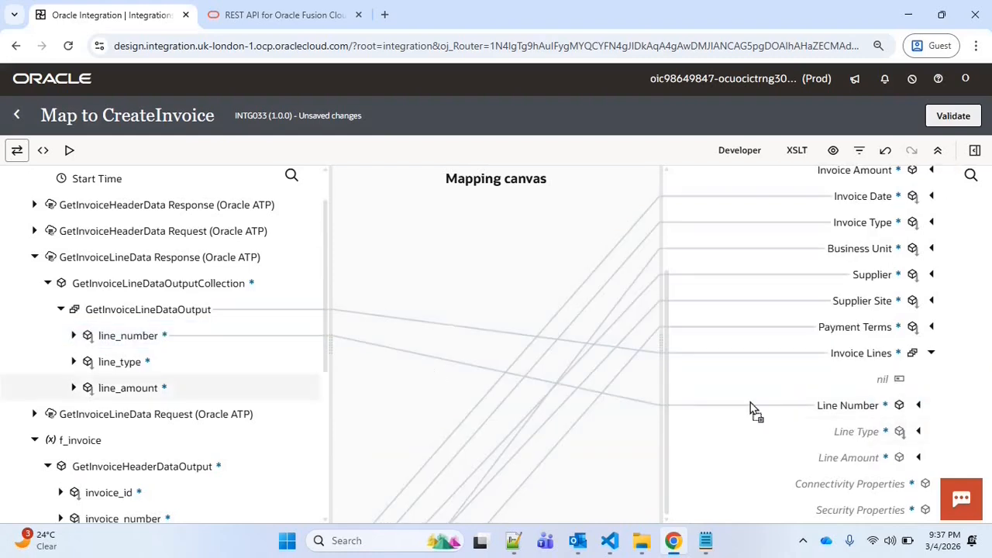
left_click_drag(119, 362, 856, 431)
left_click_drag(975, 440, 975, 440)
left_click_drag(128, 387, 969, 457)
left_click(954, 118)
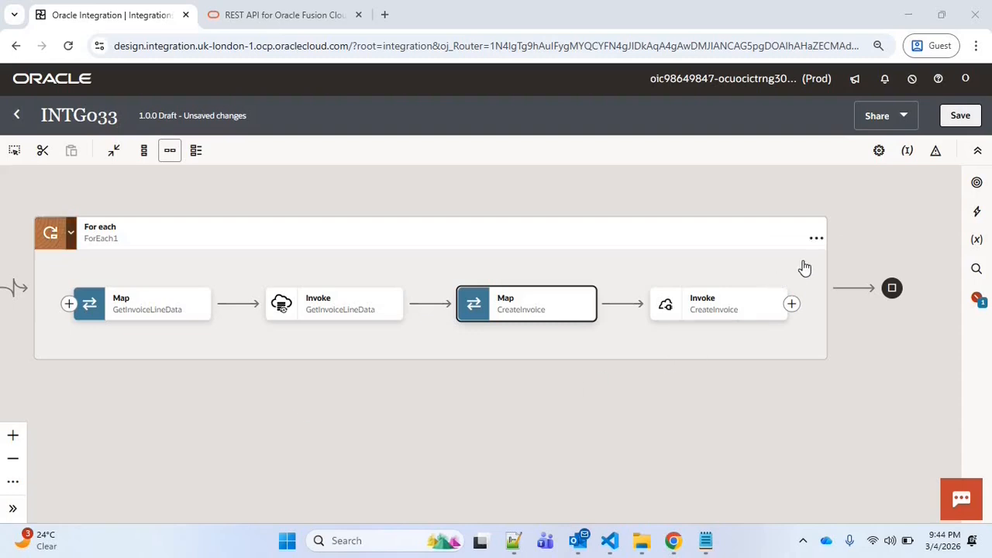
- Add a Scope action after the CreateInvoice invoke inside the for-each loop
left_click_drag(795, 306, 673, 309)
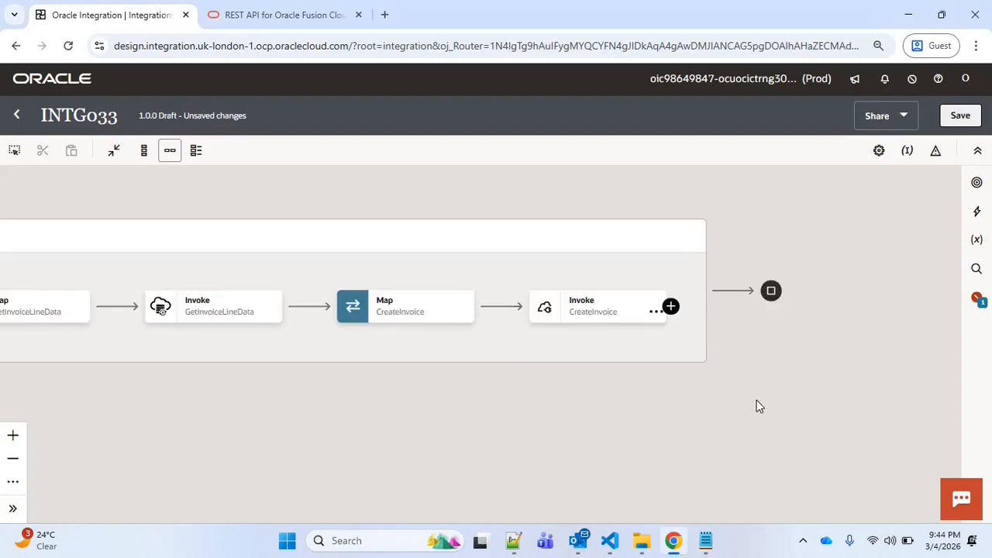
type("sc")
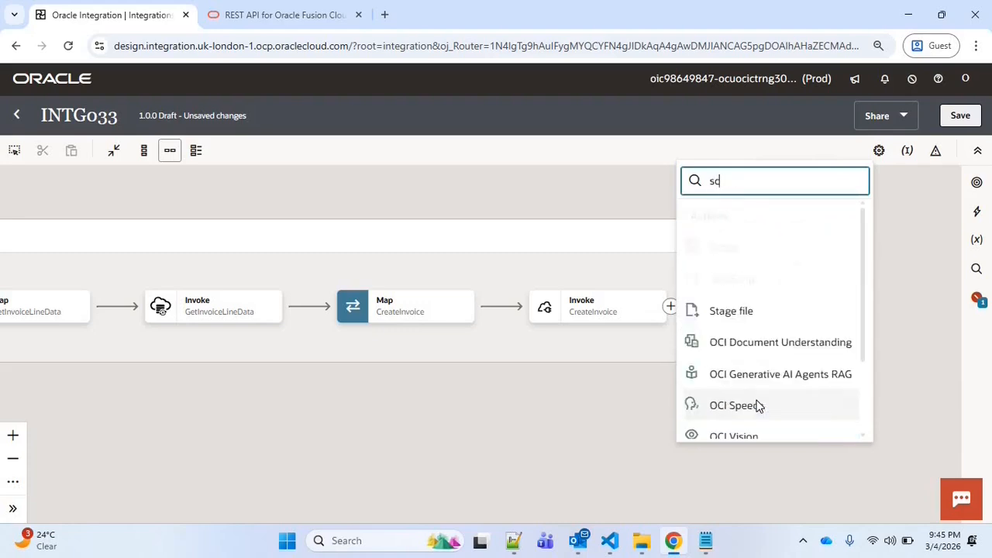
type("o")
left_click(733, 254)
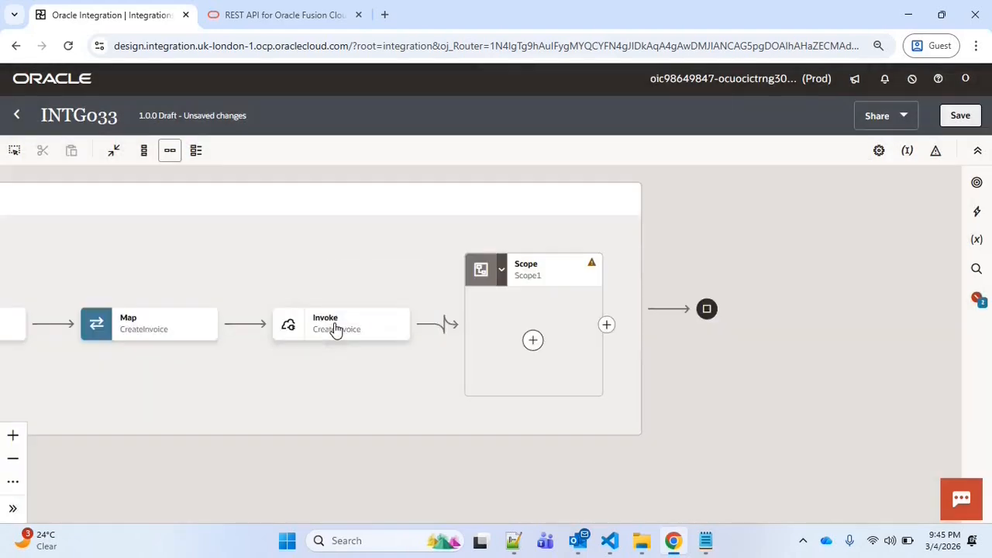
- Move the CreateInvoice map and the CreateInvoice invoke together into the empty scope
mouse_move(336, 329)
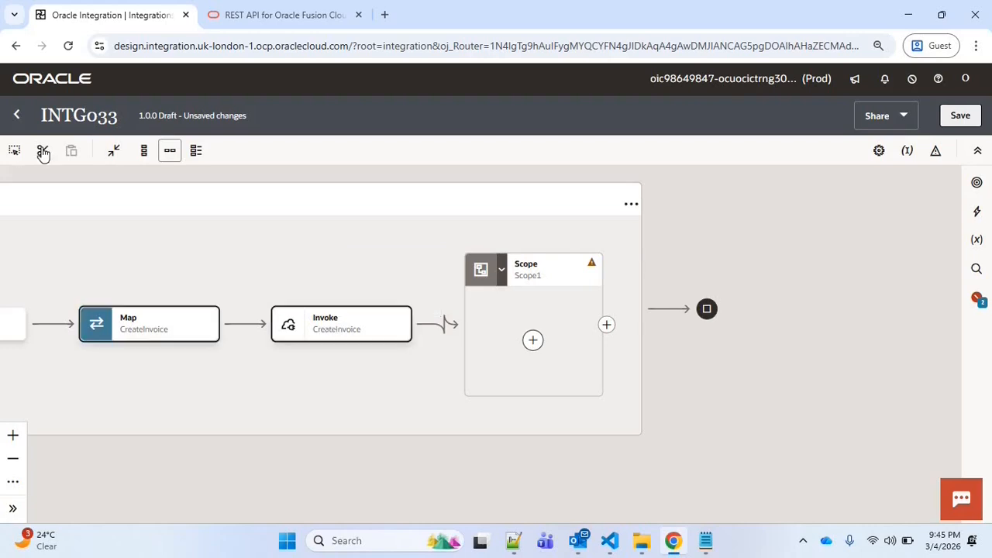
left_click(43, 152)
left_click(533, 342)
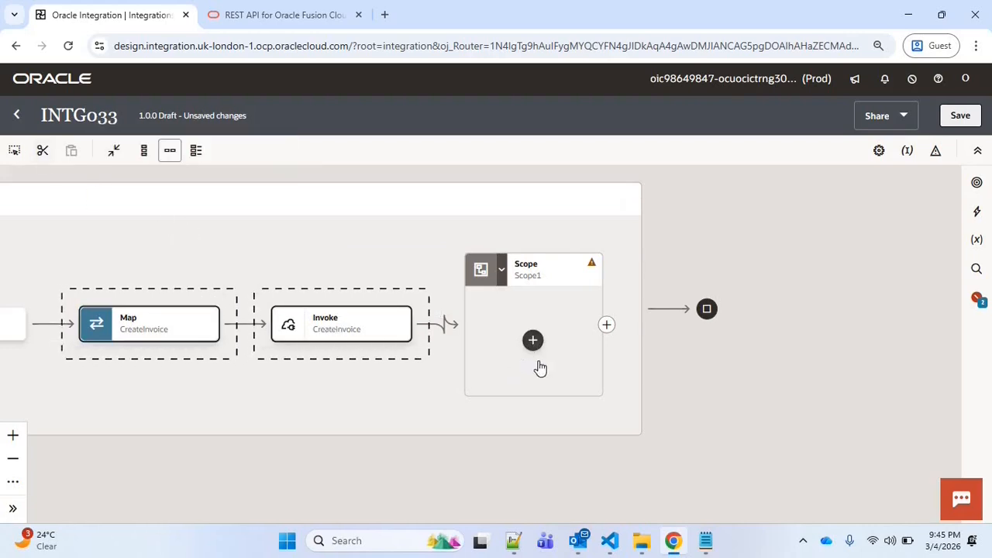
left_click(585, 299)
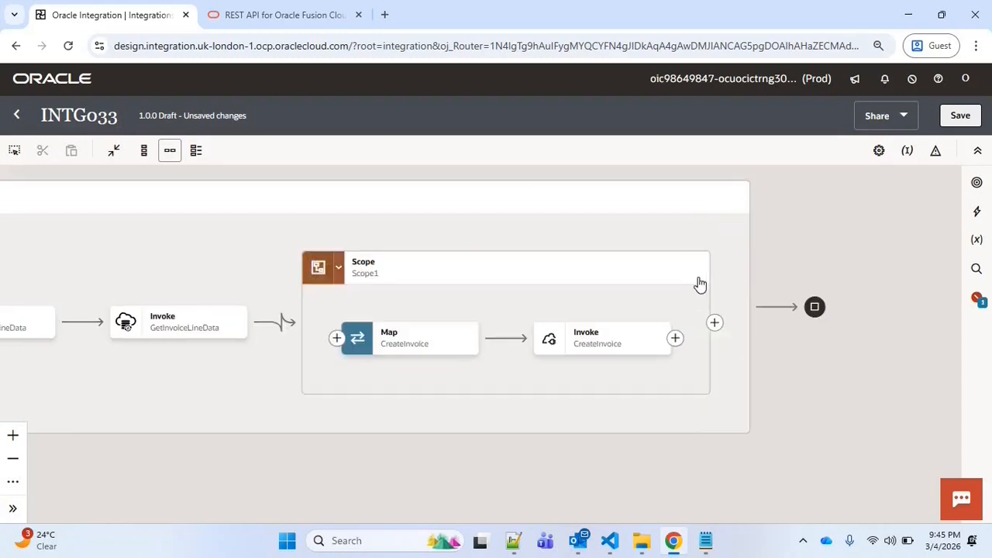
- Add the APIInvocationError REST fault handler to the scope containing the CreateInvoice call
left_click(701, 277)
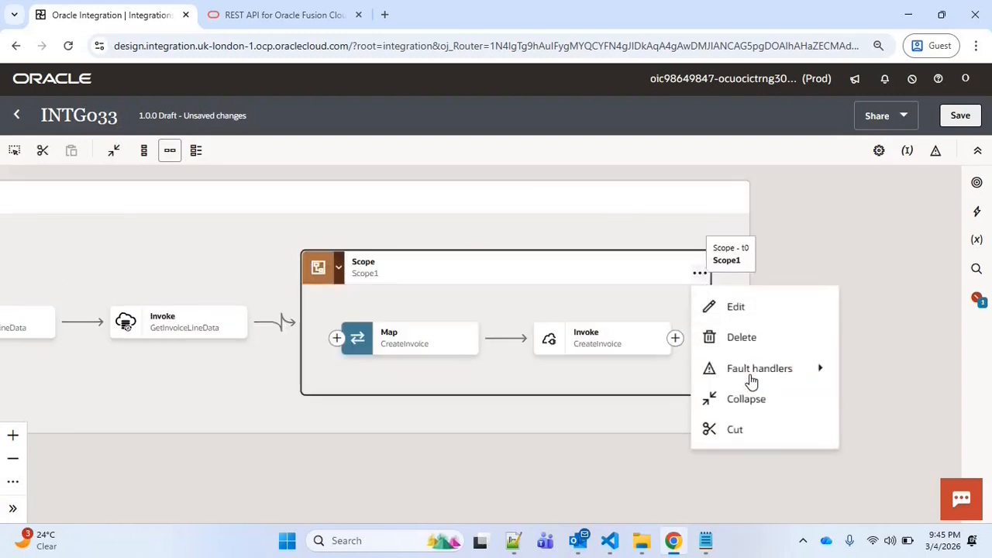
mouse_move(742, 380)
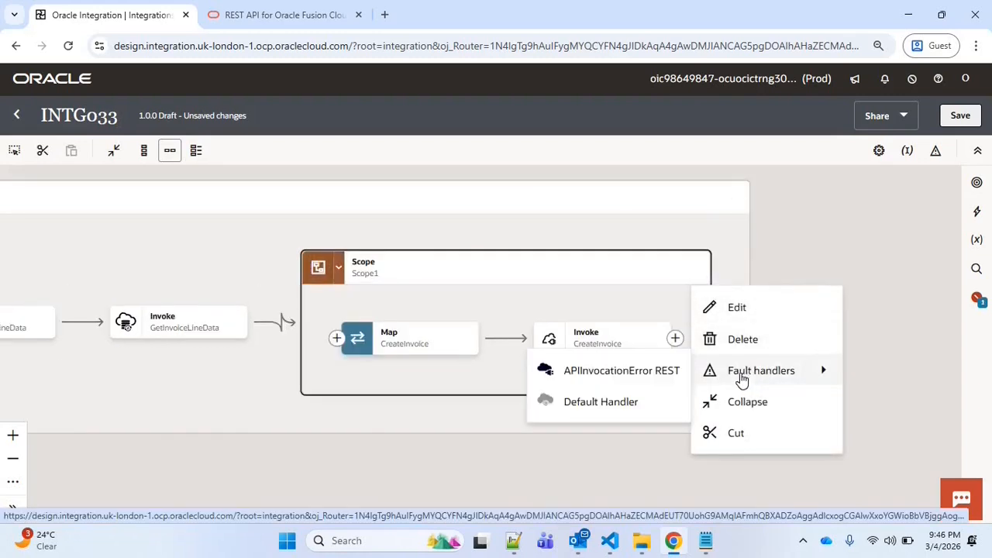
left_click(620, 378)
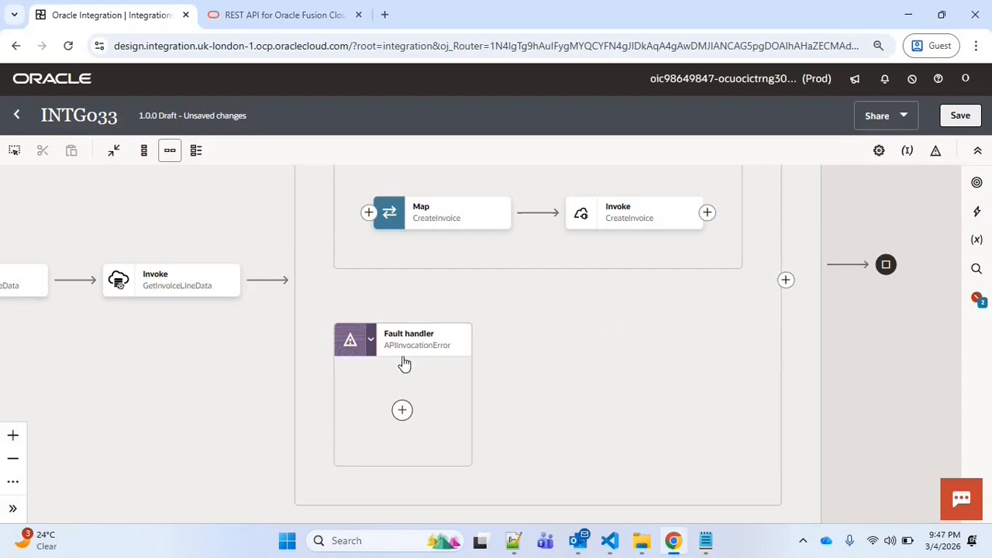
- Add an ATP001 invoke named UpdateErrorStatus inside the APIInvocationError fault handler, with Run a SQL Statement as its operation
left_click(403, 416)
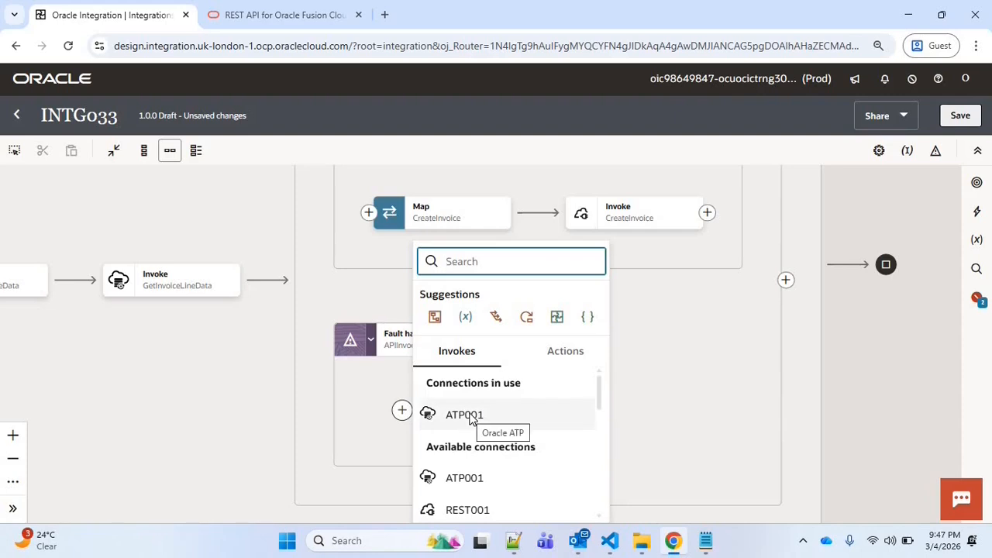
left_click(576, 409)
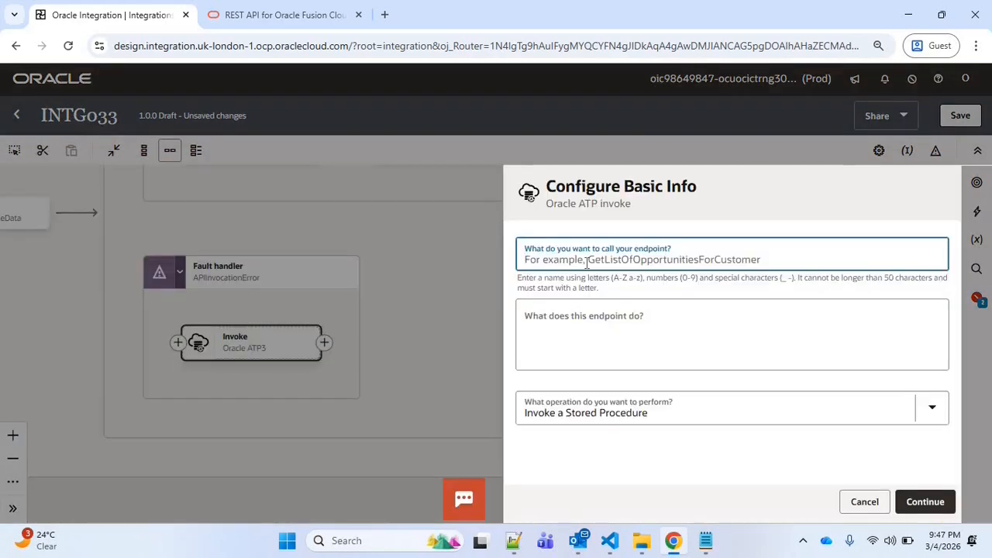
type("UpdateErrorStatus")
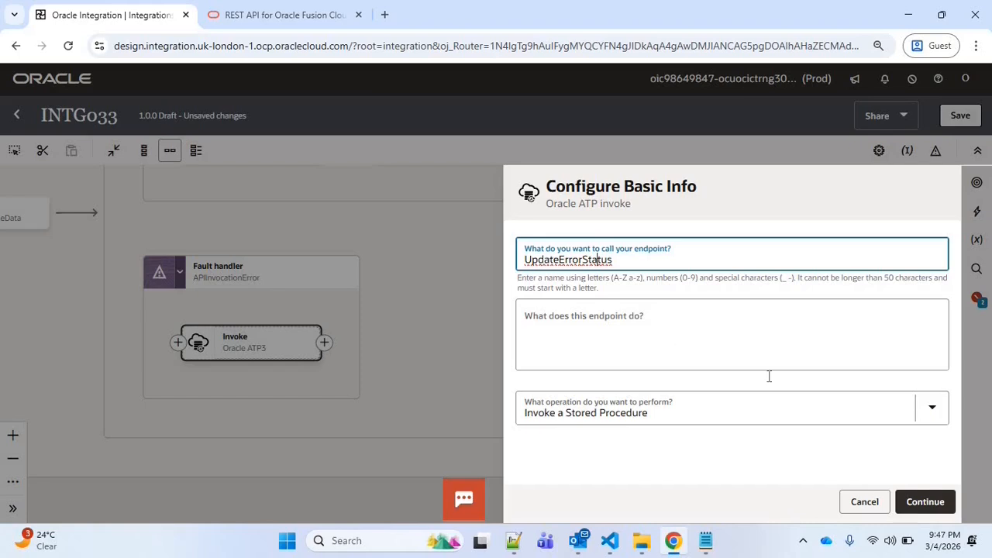
left_click(613, 412)
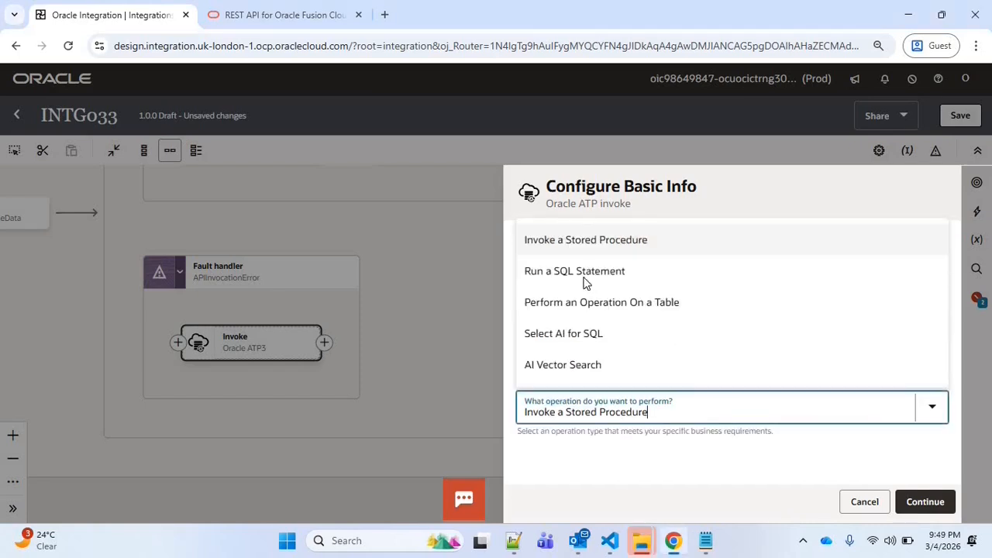
left_click(585, 267)
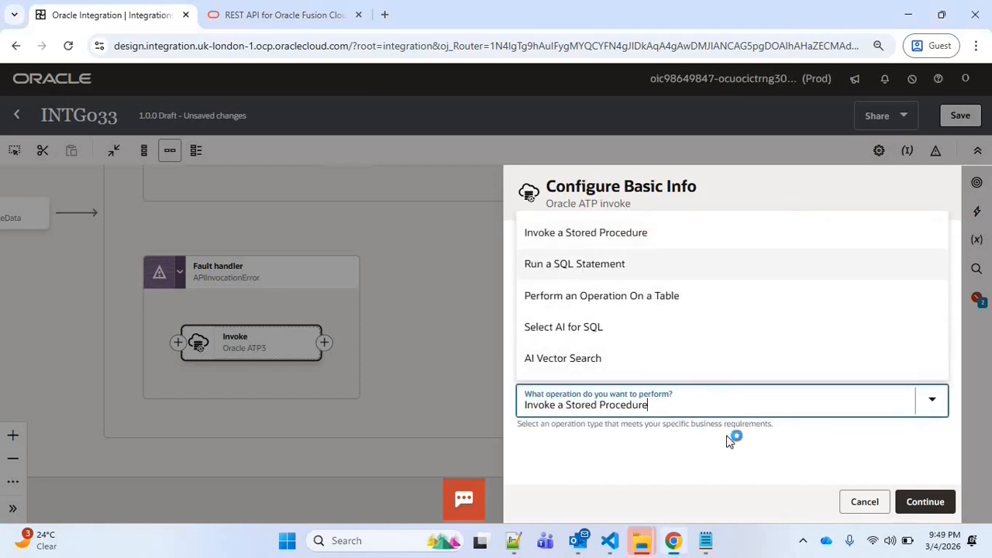
left_click(925, 502)
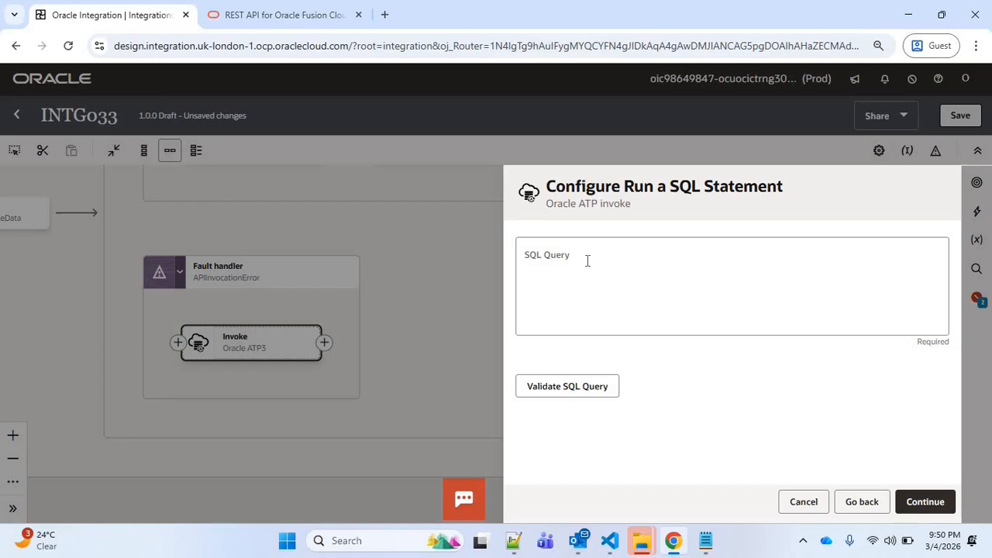
- Enter and validate the SQL update xx_invoice set status = 'ERROR' , error_message = #p_err_msg where invoice_id = #p_inv_id, and finish the invoke
left_click(589, 261)
type("update xx_invoice set status = 'ERROR' , error_message = #p_err_msg where invoice_id = #p_inv_id")
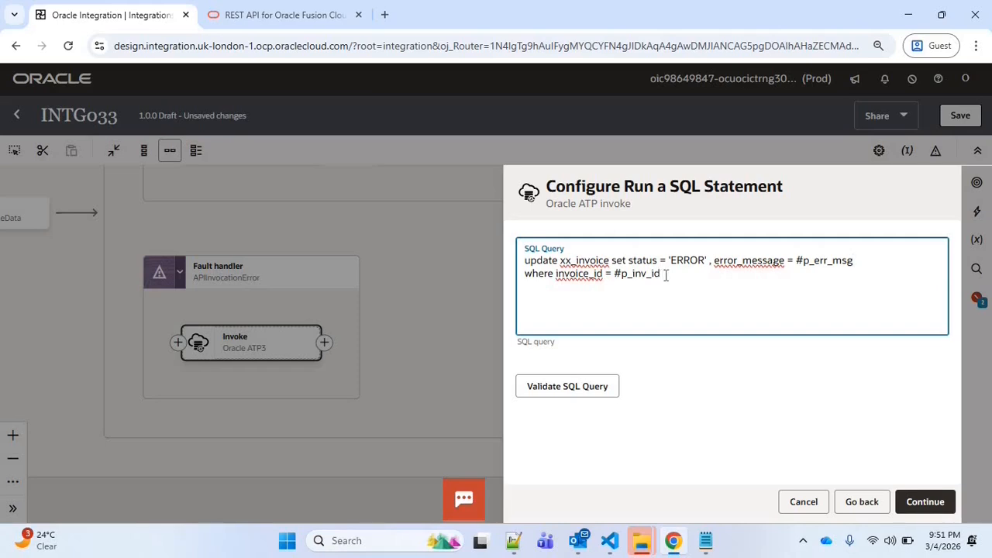
left_click(588, 393)
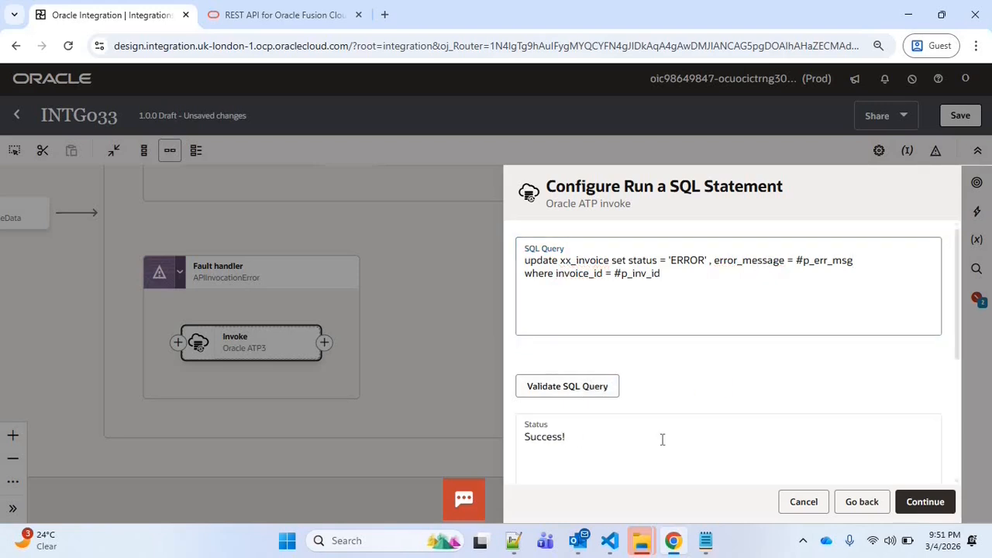
left_click(925, 502)
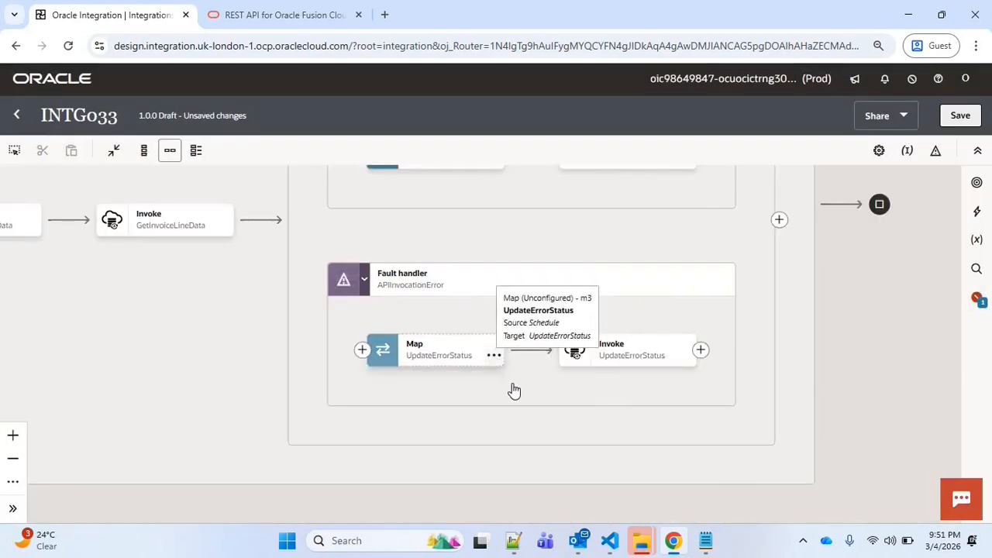
- Open the UpdateErrorStatus map for editing and map invoice_id from f_invoice's GetInvoiceHeaderDataOutput to p_inv_id
left_click(493, 355)
left_click(514, 389)
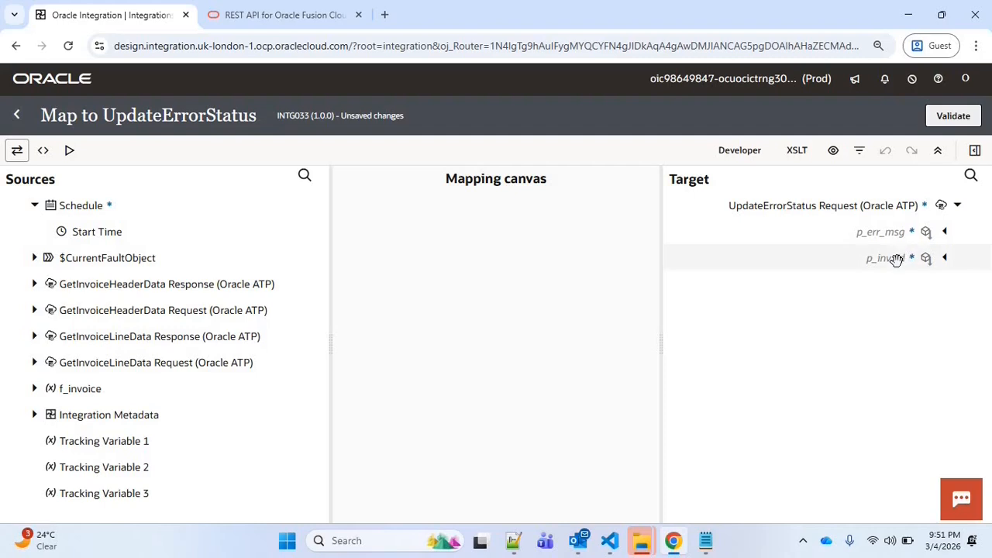
left_click(34, 388)
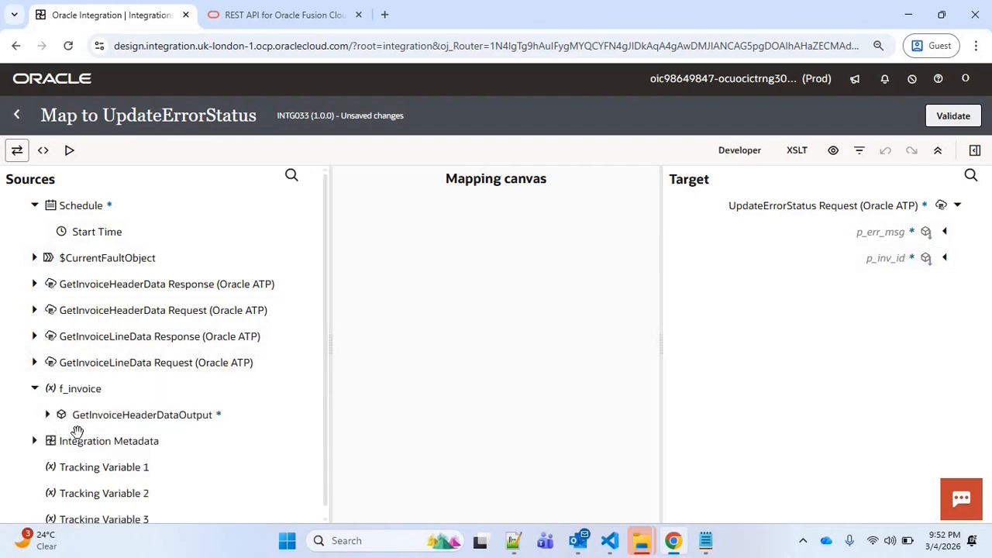
left_click(47, 414)
left_click_drag(115, 441, 888, 257)
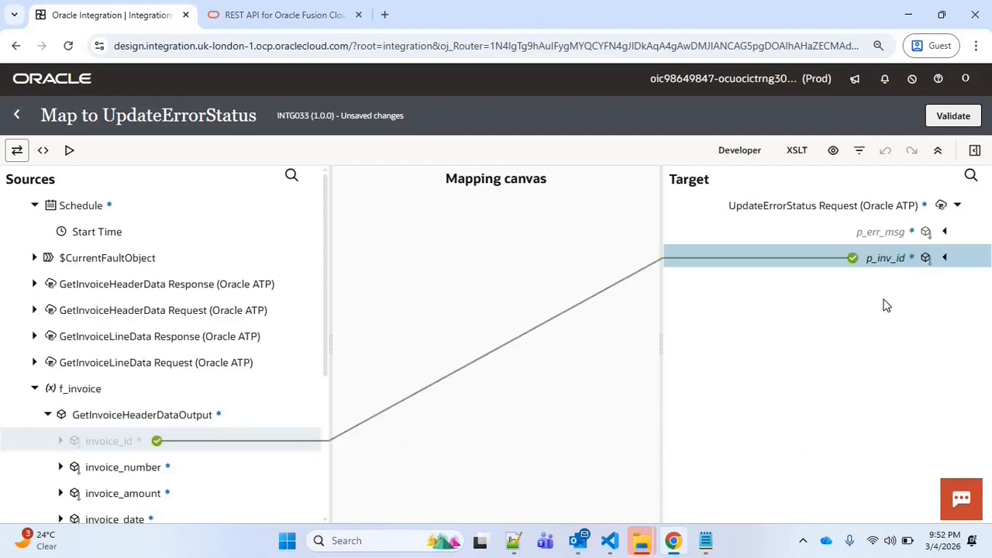
left_click(913, 387)
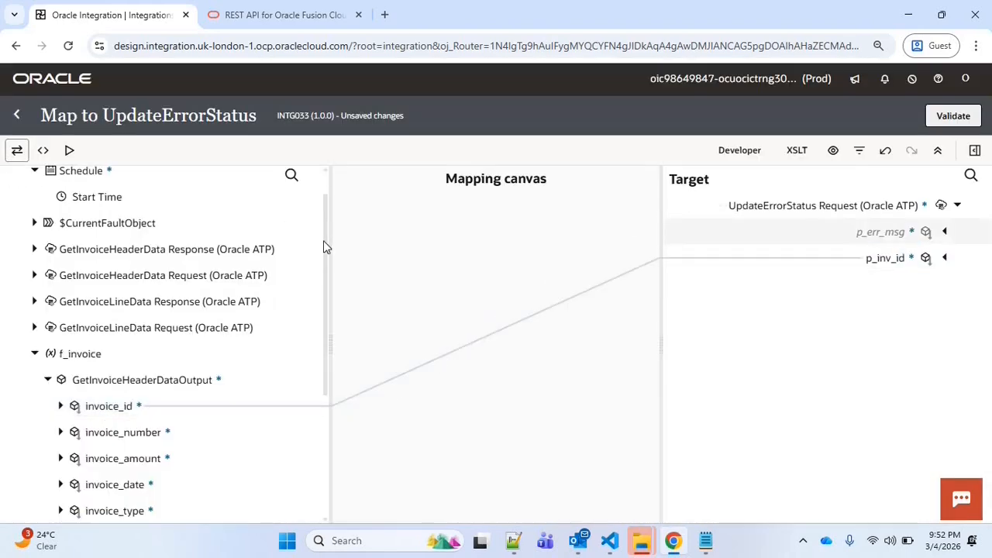
- Create the p_err_msg target node and map Error Details from the current fault object's API Invocation Error to it
left_click(34, 224)
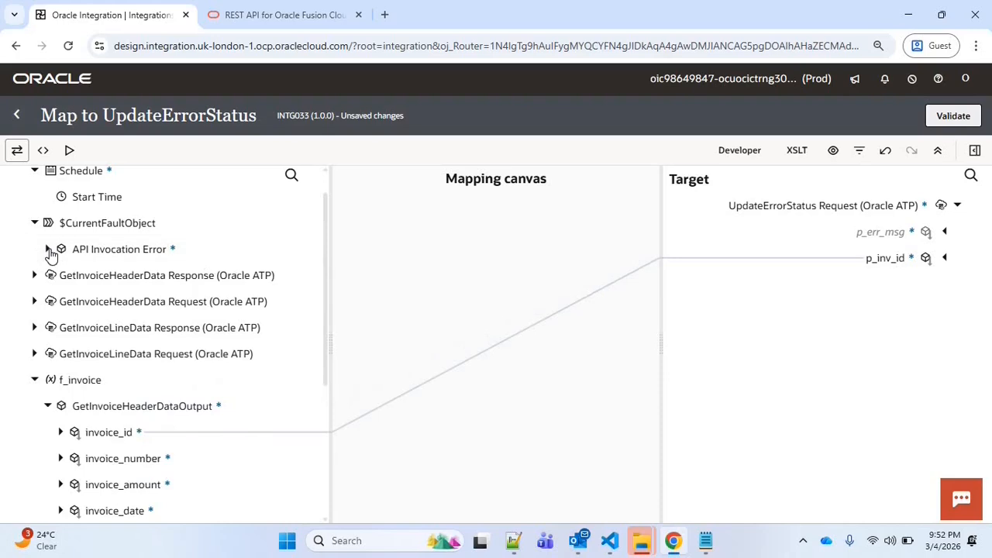
left_click(48, 249)
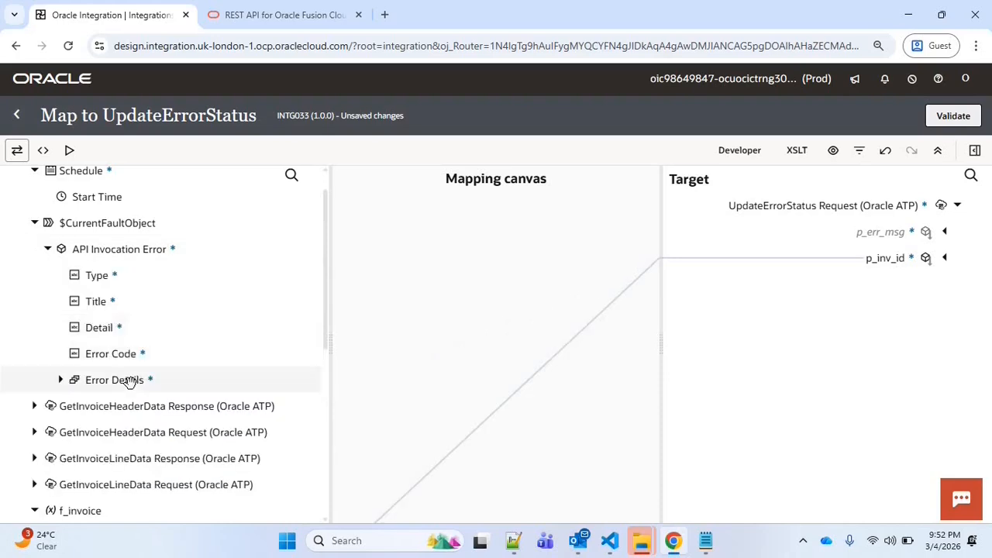
right_click(879, 236)
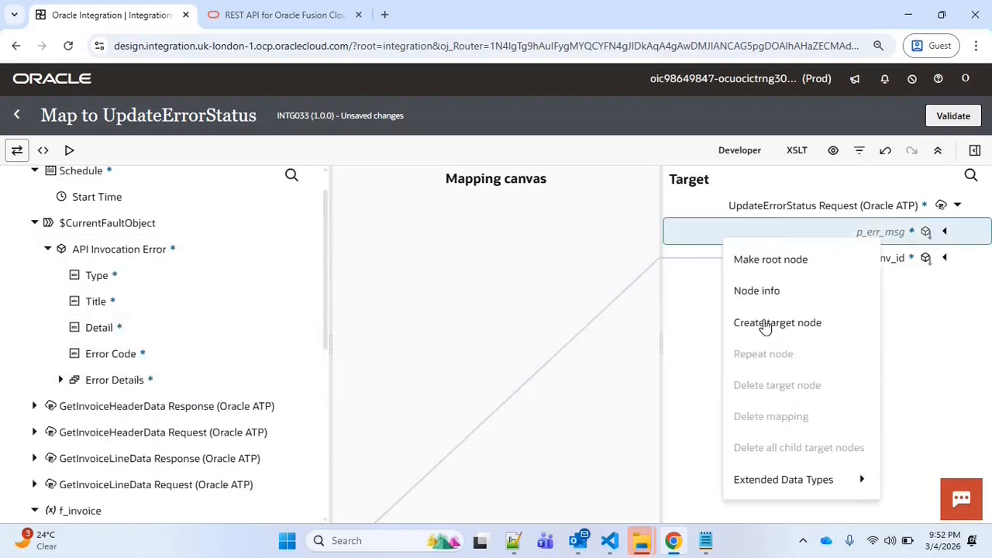
left_click(752, 323)
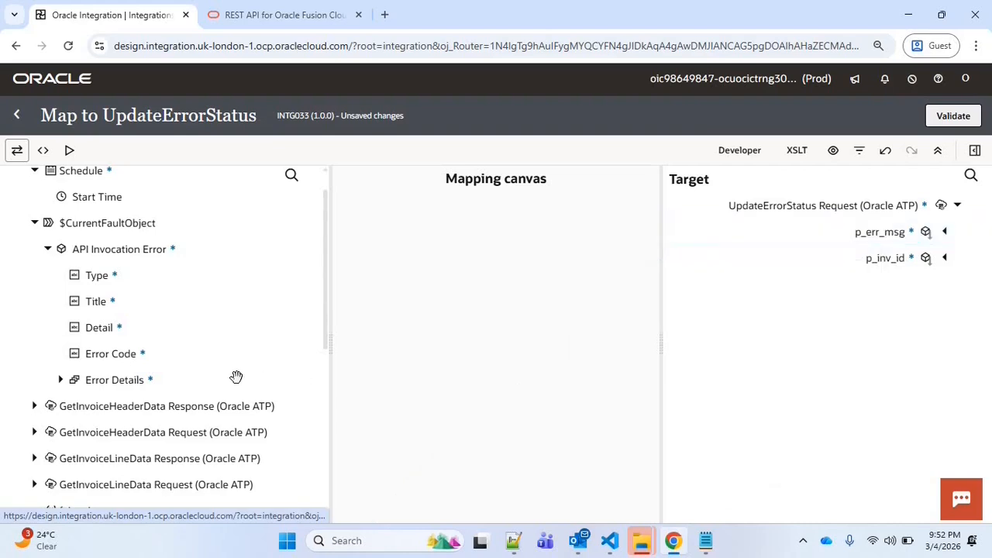
left_click_drag(128, 379, 531, 452)
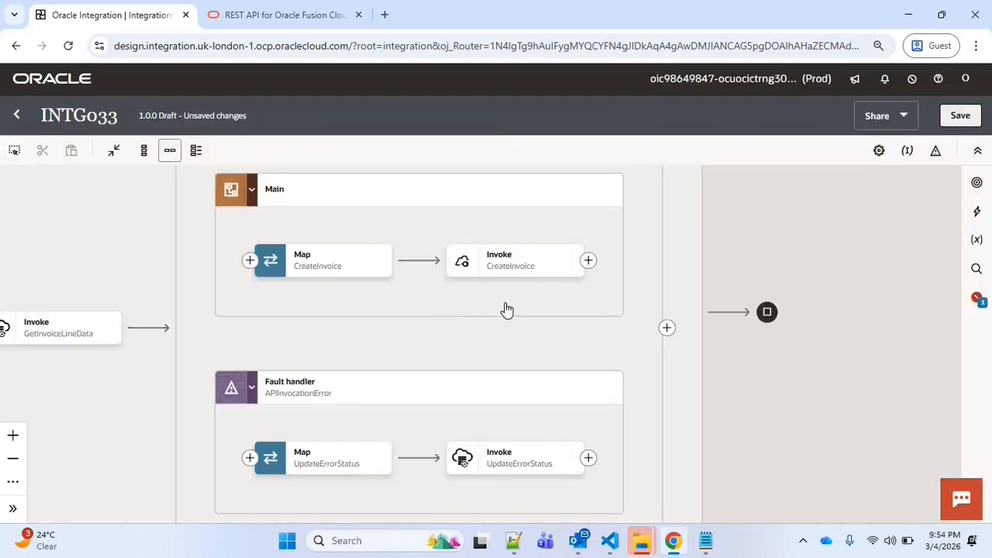
- Add an ATP001 invoke named UpdateSuccessStatus after the CreateInvoice invoke in the Main scope, with Run a SQL Statement as its operation
left_click_drag(521, 309, 458, 312)
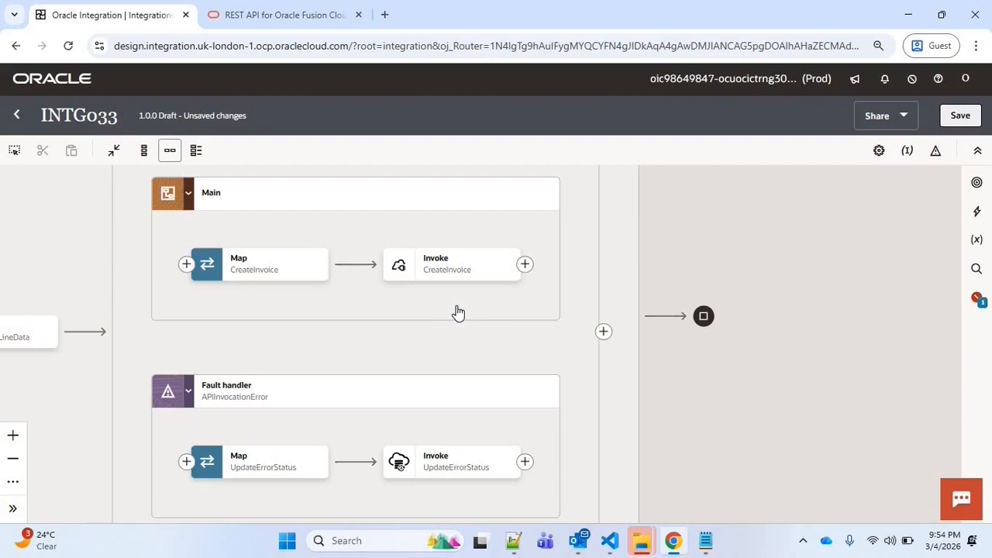
left_click_drag(533, 276, 490, 283)
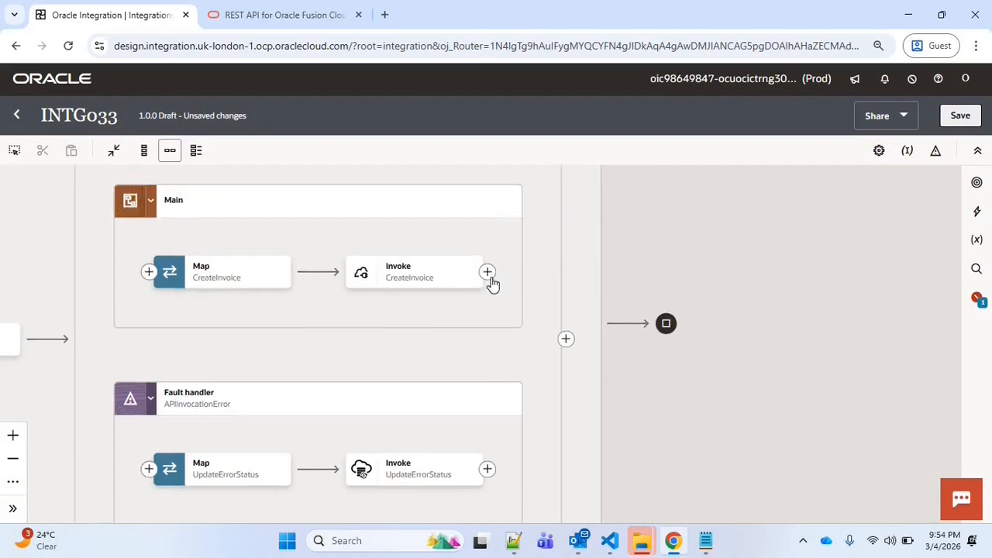
left_click(488, 275)
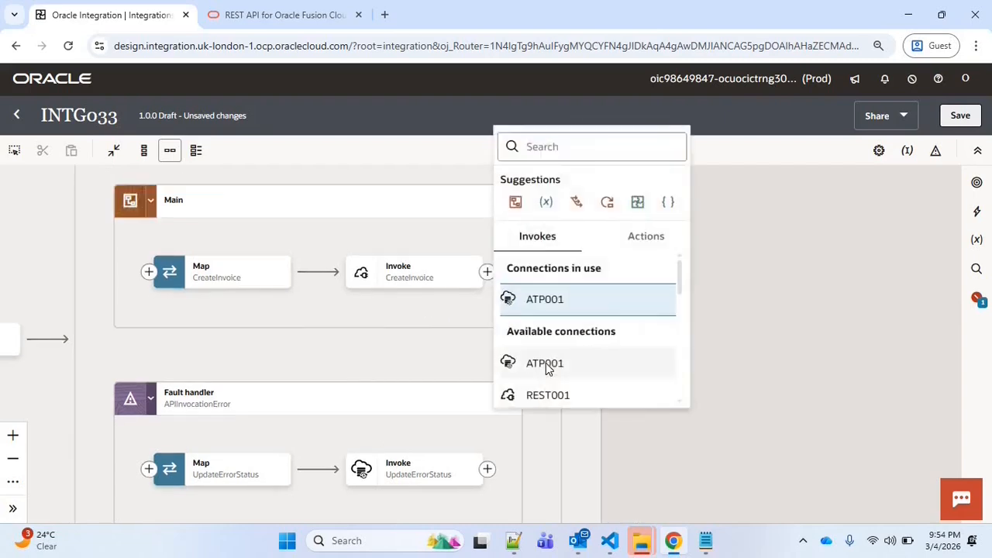
left_click(685, 304)
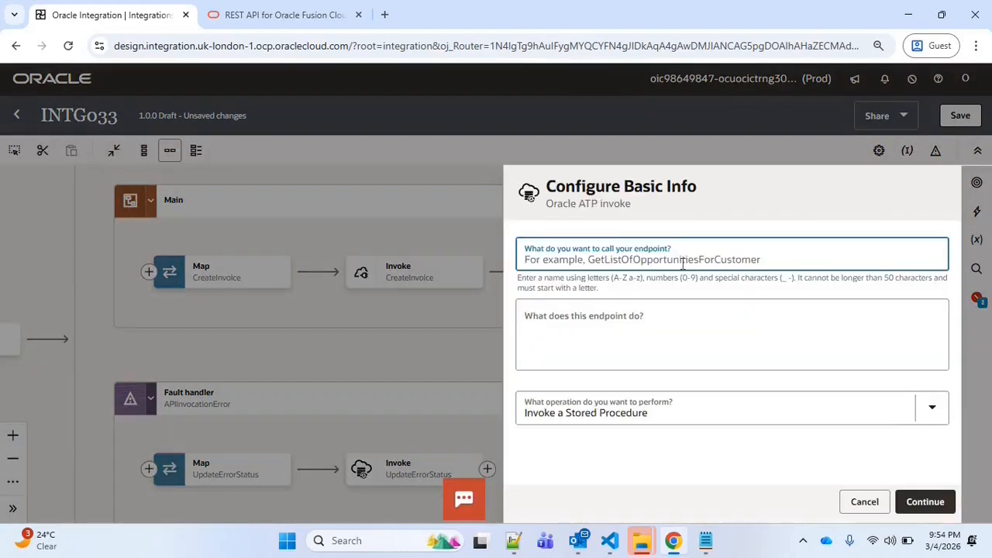
key("ctrl+v")
left_click(622, 409)
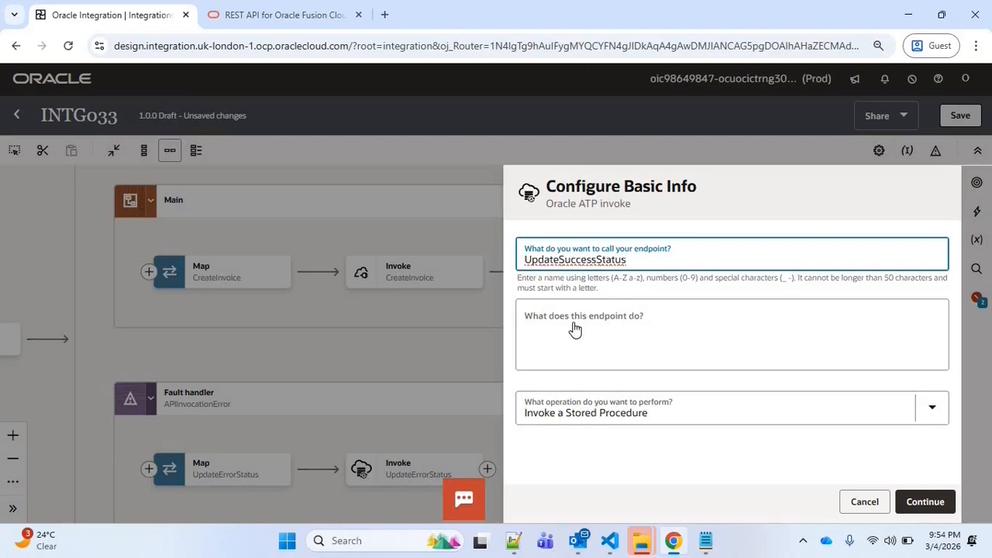
key("Return")
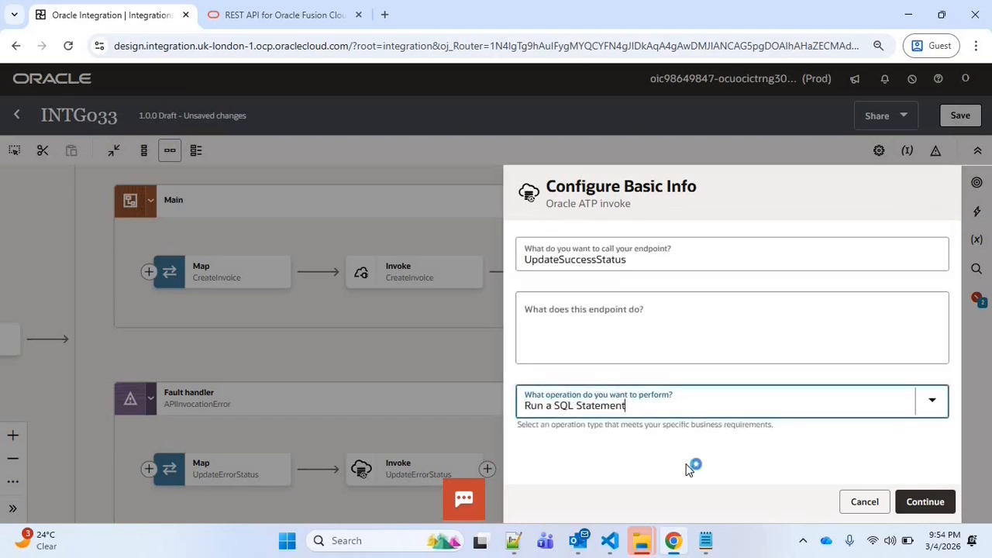
left_click(918, 504)
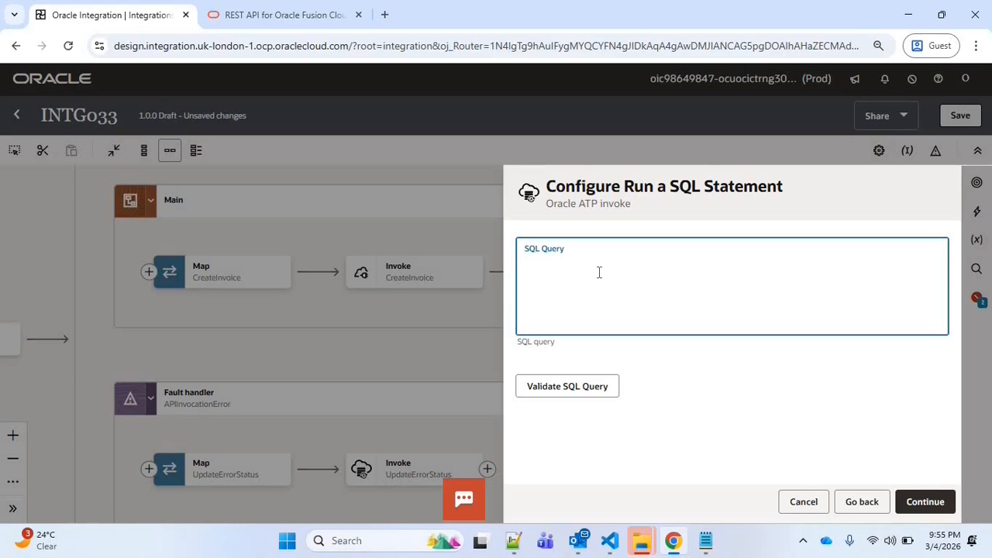
- Enter and validate the SQL update xx_invoice set status = 'SUCCESS' , erp_invoice_id = #p_erp_inv_id where invoice_id = #p_inv_id, and finish the invoke
key("ctrl+v")
left_click(640, 261)
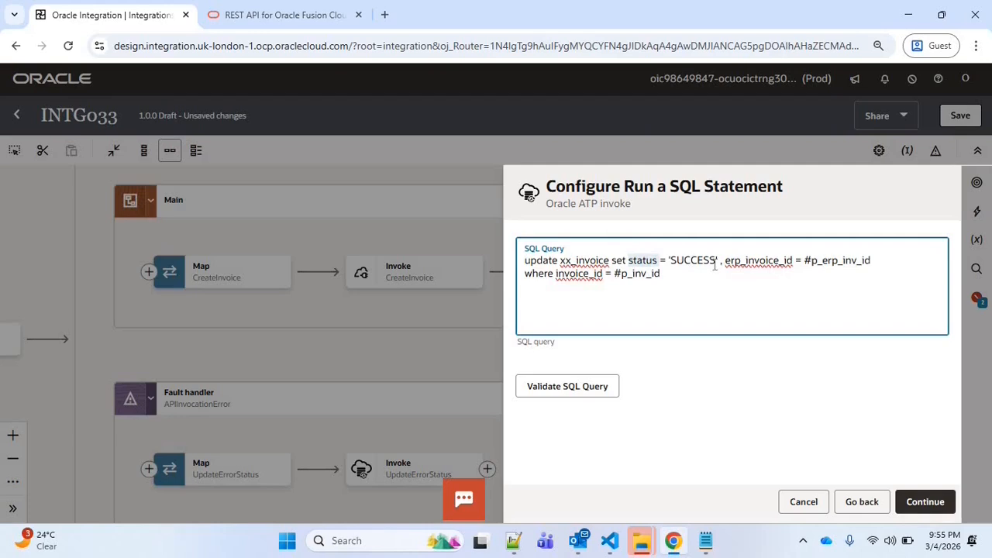
double_click(757, 262)
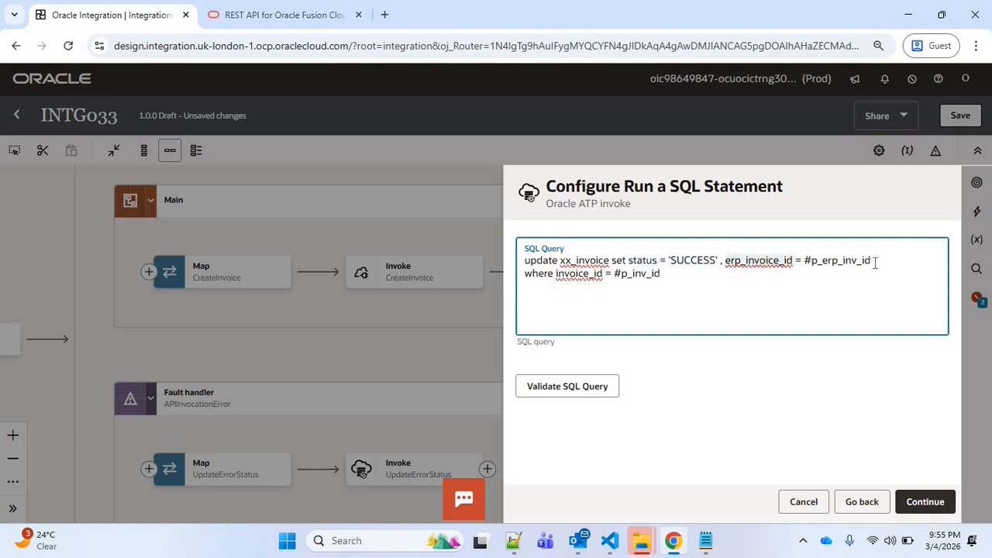
left_click(810, 262)
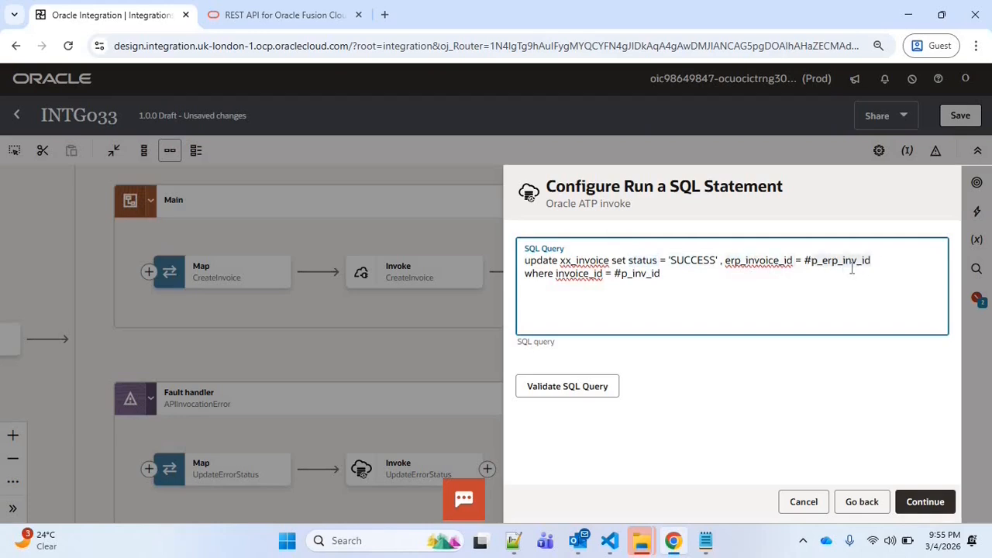
left_click(813, 261)
left_click(579, 392)
left_click(924, 502)
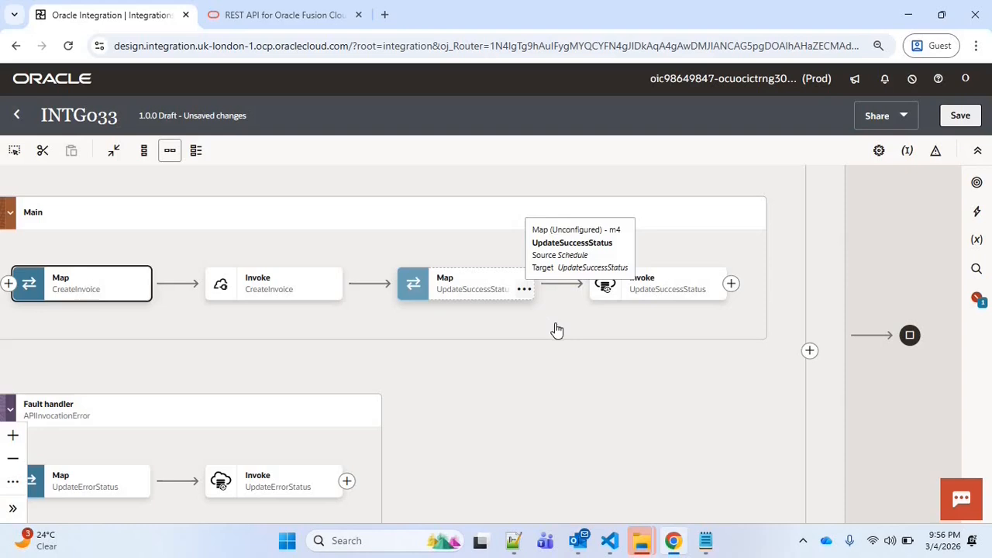
- Open the UpdateSuccessStatus map for editing and map invoice_id from f_invoice's GetInvoiceHeaderDataOutput to p_inv_id
left_click(524, 288)
left_click(556, 322)
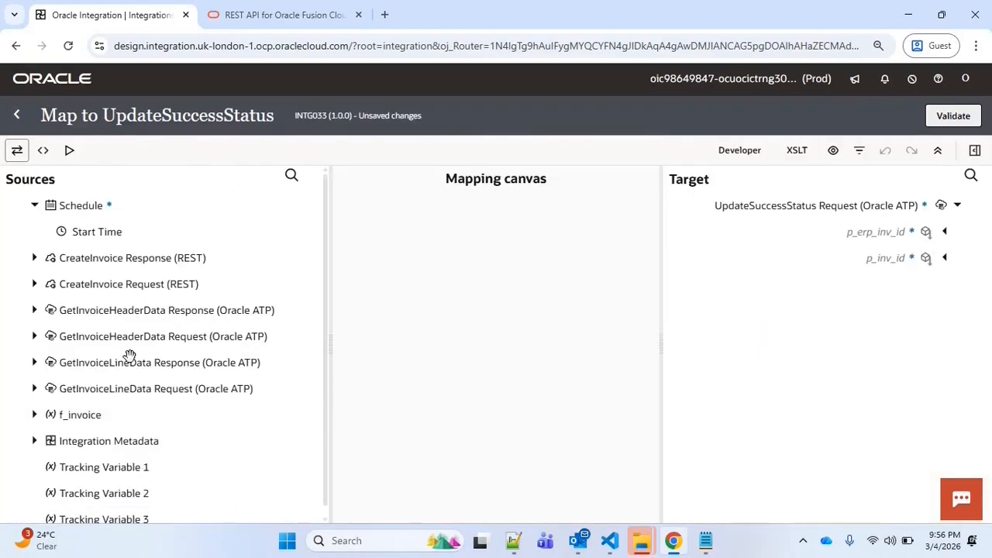
left_click(34, 416)
left_click(47, 440)
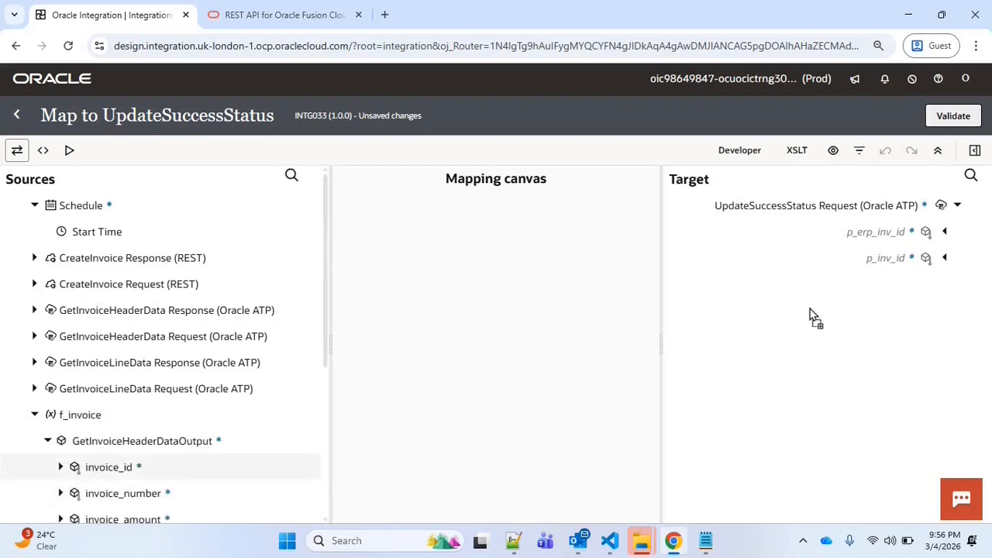
left_click_drag(812, 316, 902, 267)
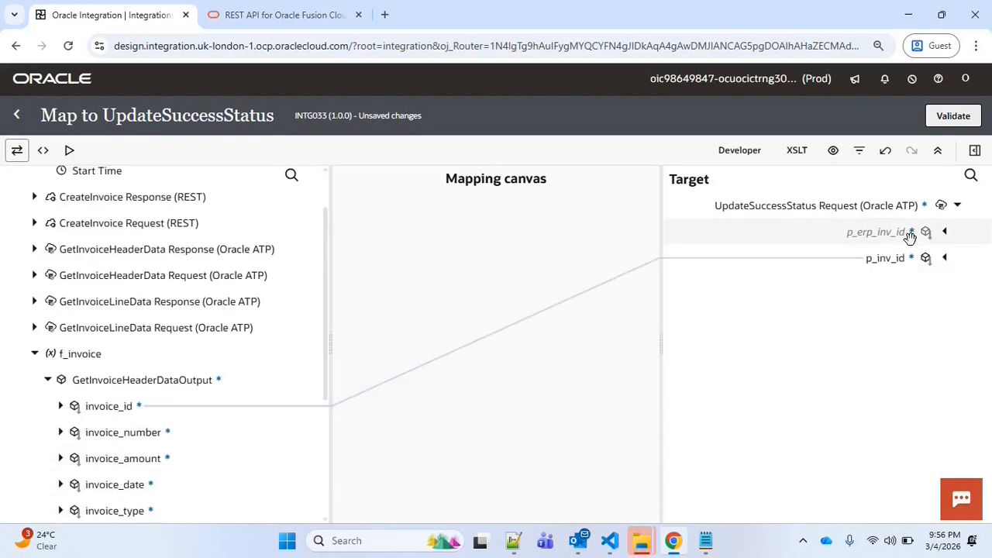
- Map Invoice Id from the CreateInvoice response wrapper to p_erp_inv_id and return to the integration canvas
left_click_drag(325, 283, 324, 244)
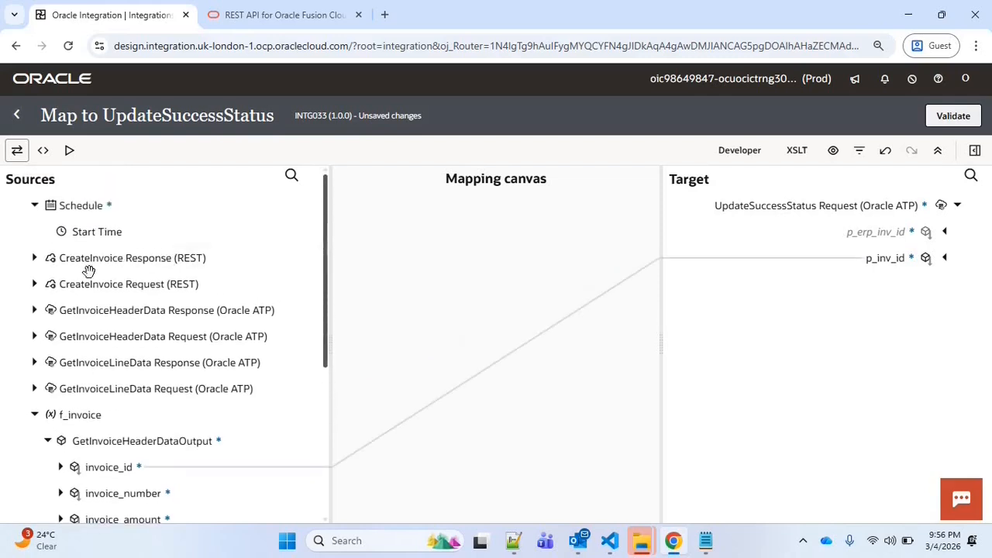
left_click(35, 262)
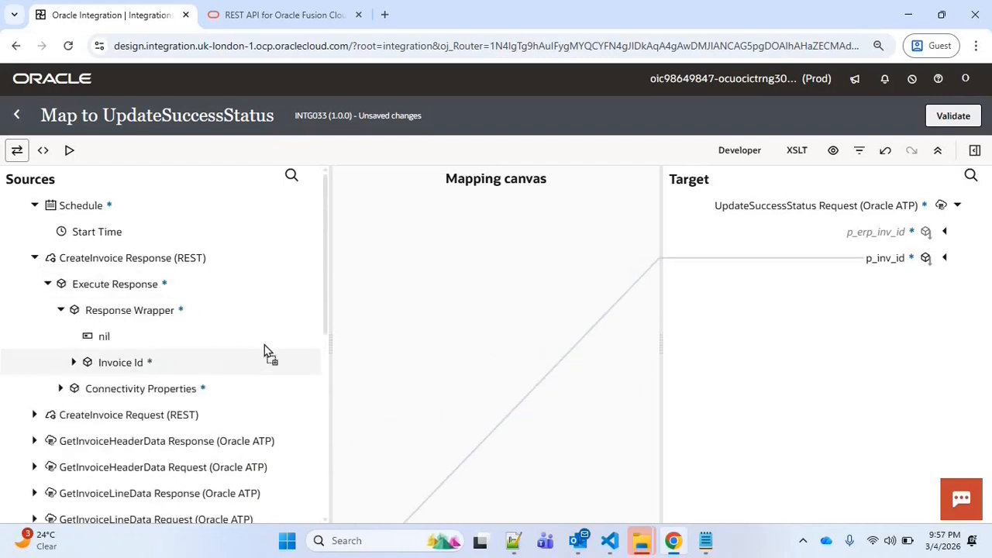
left_click_drag(264, 347, 868, 231)
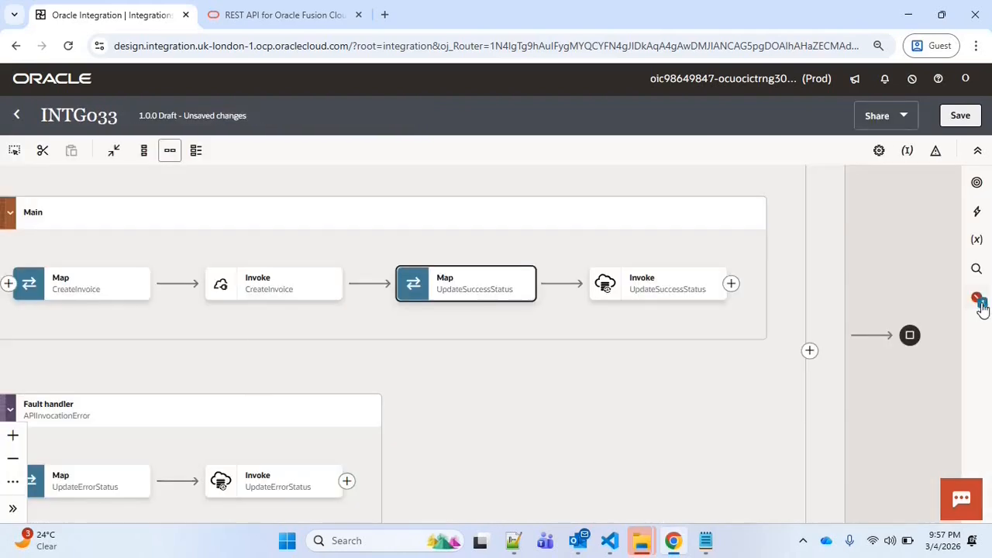
- Assign the schedule's startTime as the primary business identifier and save the integration
left_click(977, 301)
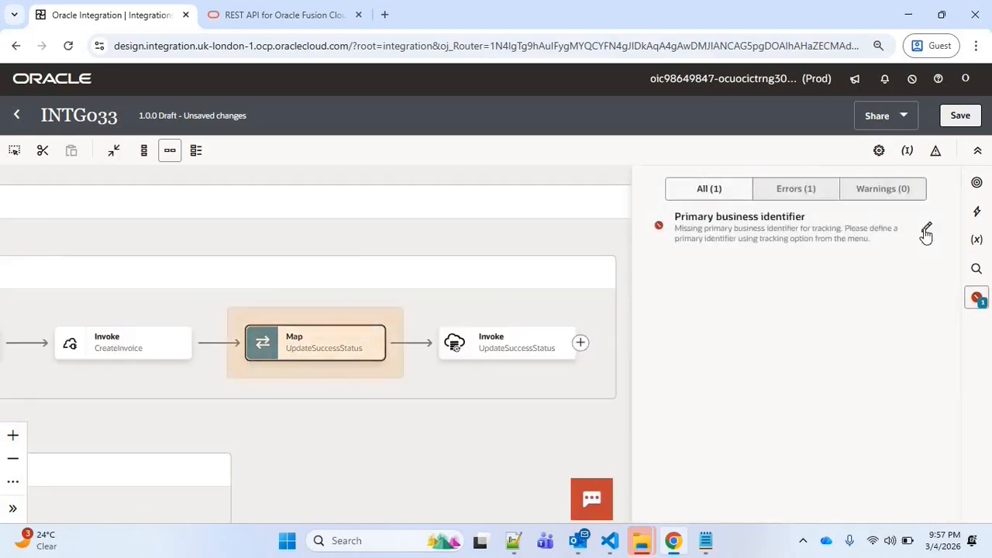
left_click(926, 231)
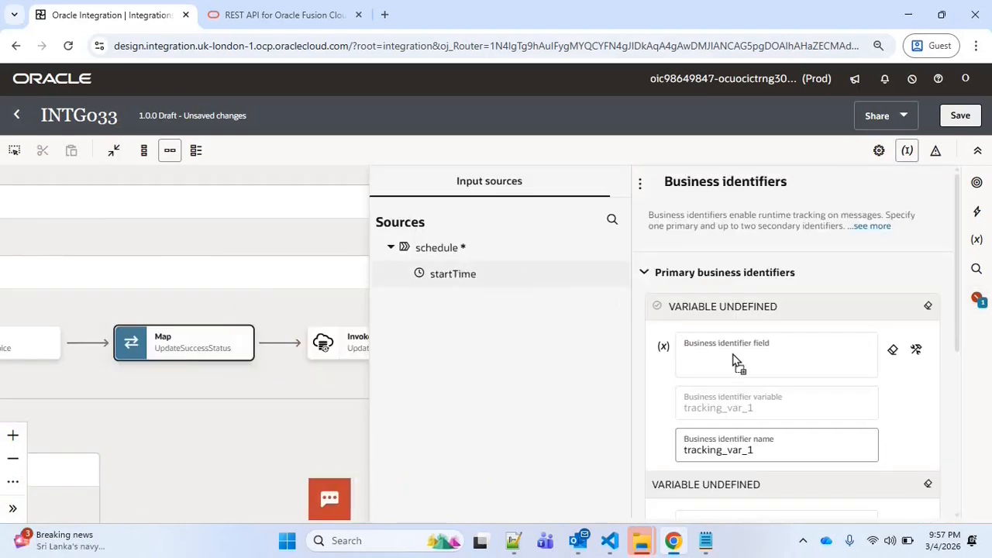
left_click_drag(735, 362, 734, 353)
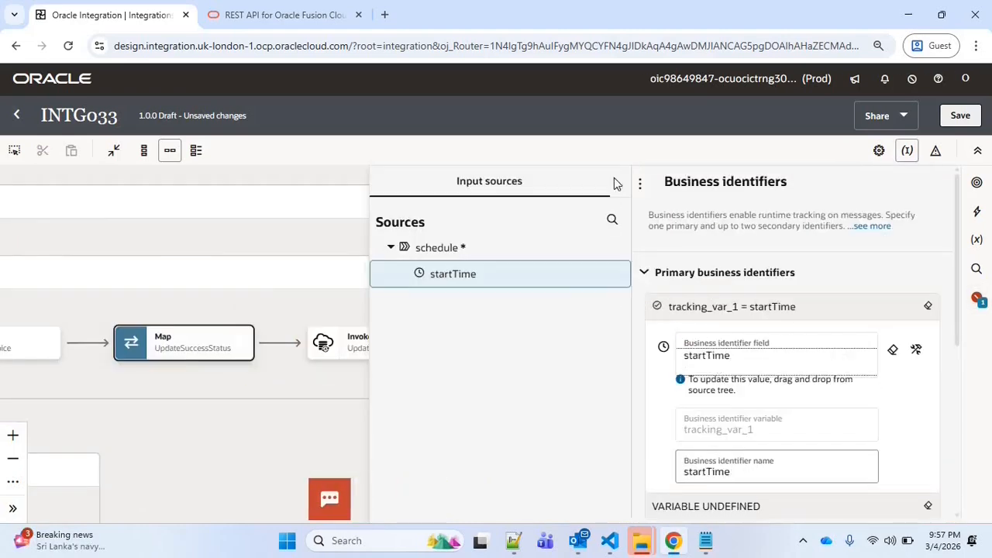
left_click(964, 122)
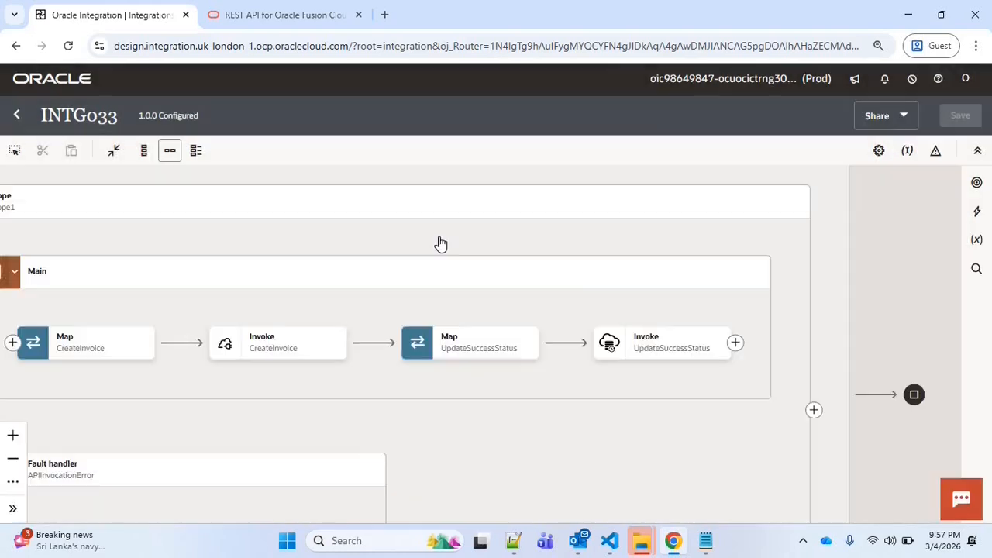
- Activate INTG033 with the Debug tracing level and run it as an ad hoc request
left_click(18, 116)
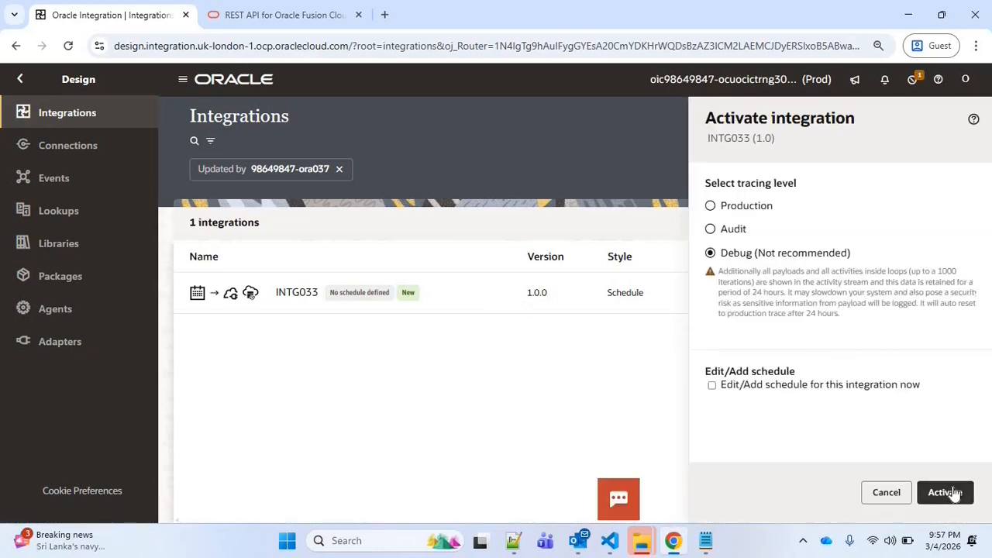
left_click(947, 492)
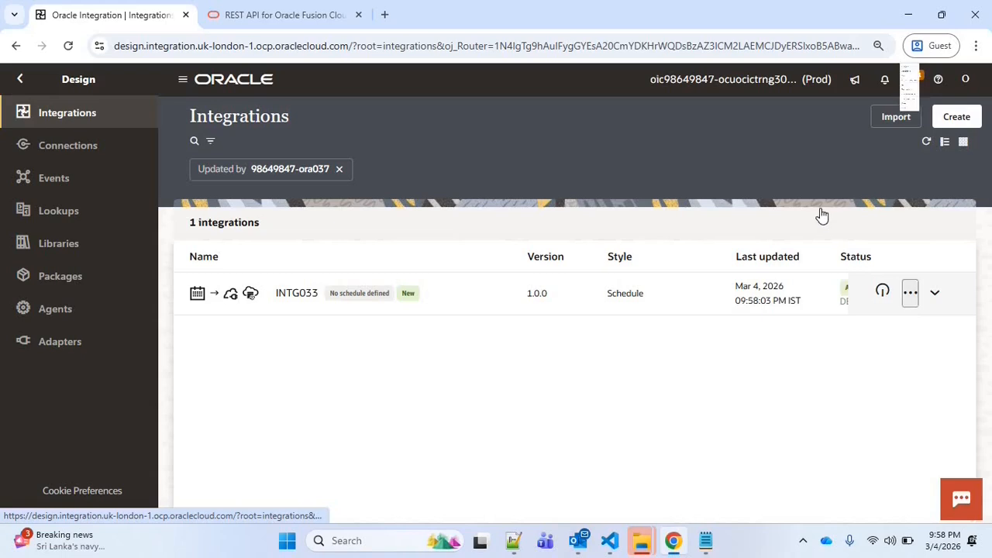
left_click(819, 215)
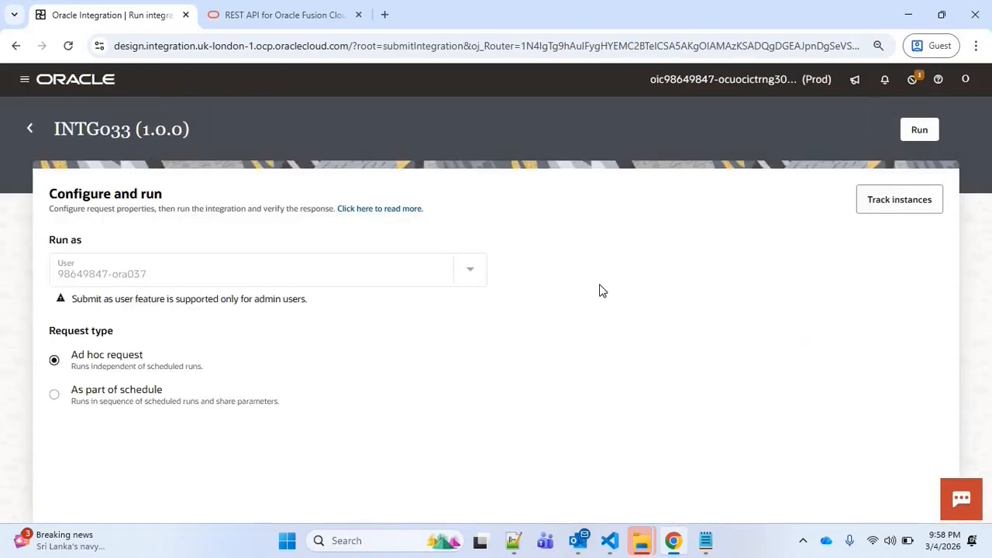
left_click(923, 136)
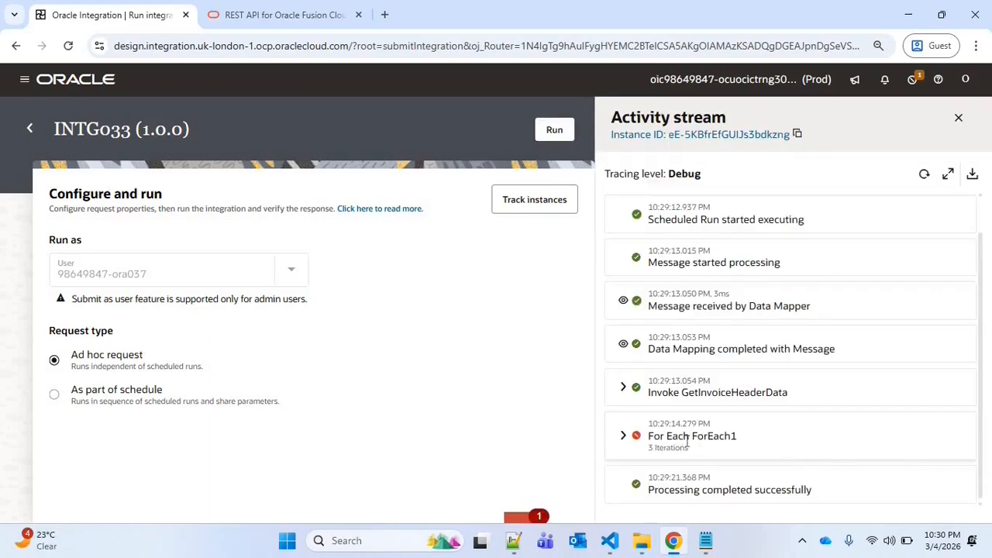
- Examine iteration 1 of ForEach1 in the activity stream, including the CreateInvoice request payload and the UpdateSuccessStatus invoke
left_click(623, 436)
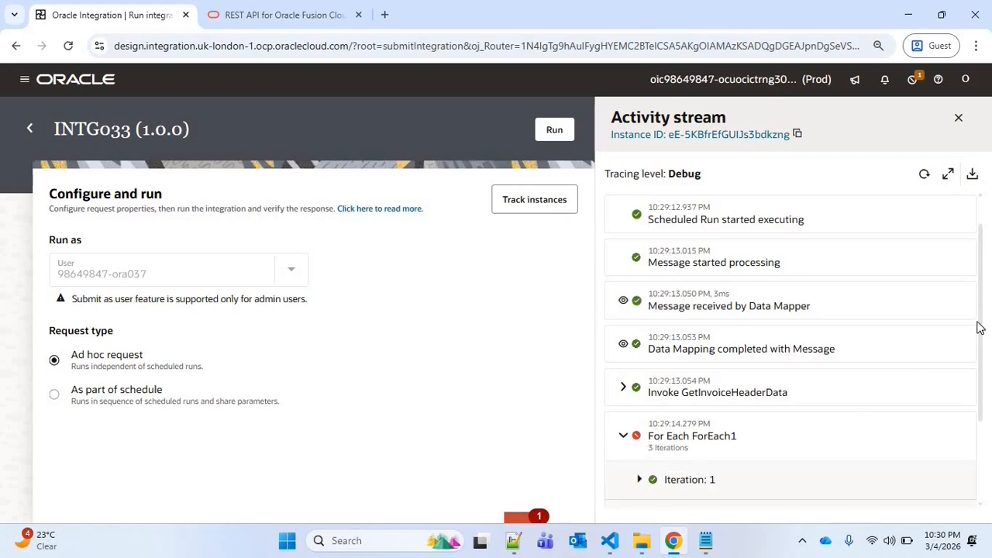
scroll(972, 310, "down", 2)
left_click(950, 175)
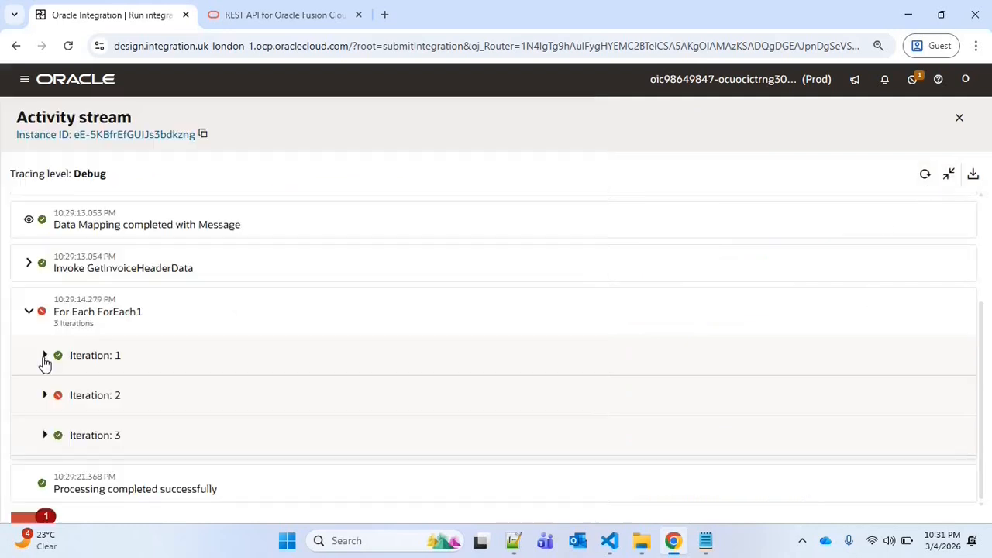
left_click(44, 357)
scroll(975, 365, "down", 3)
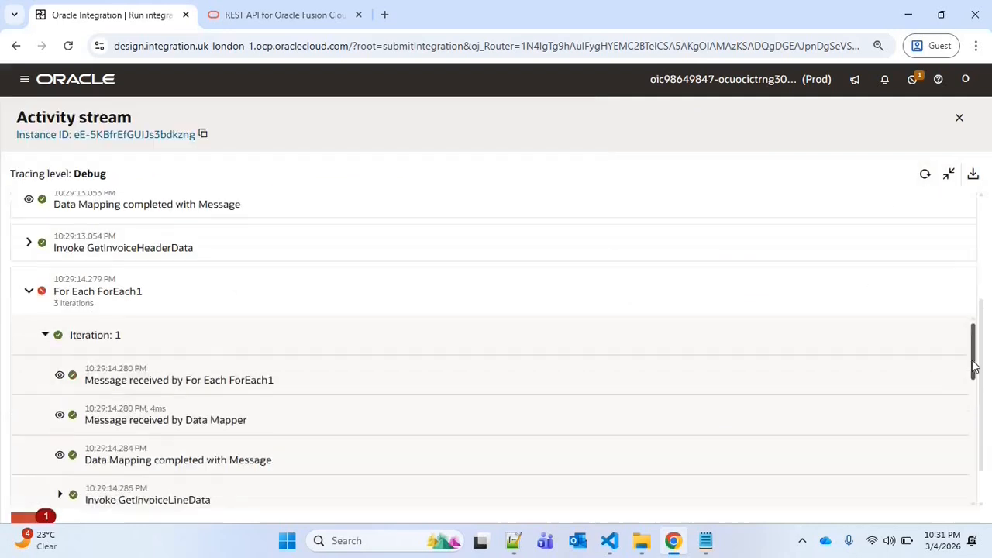
left_click(61, 356)
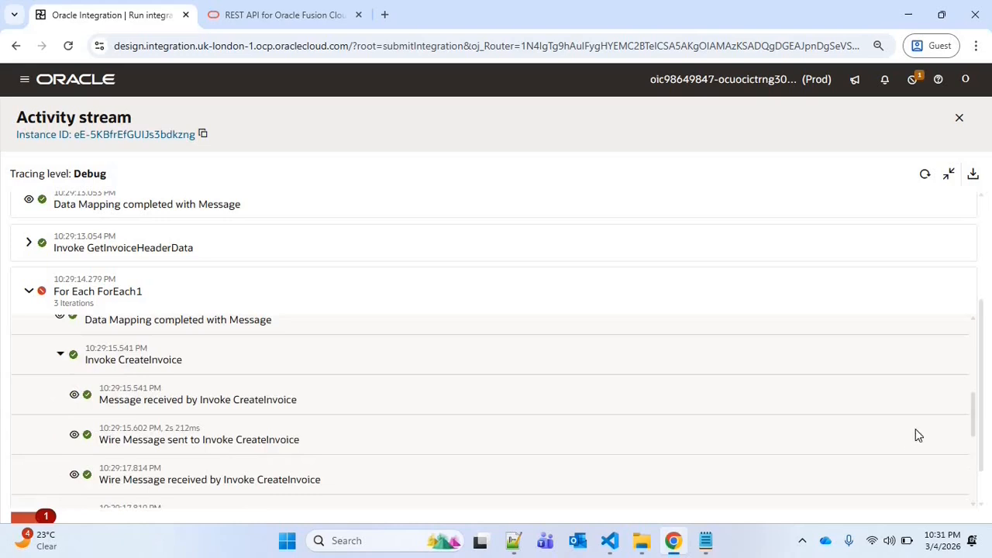
left_click(76, 346)
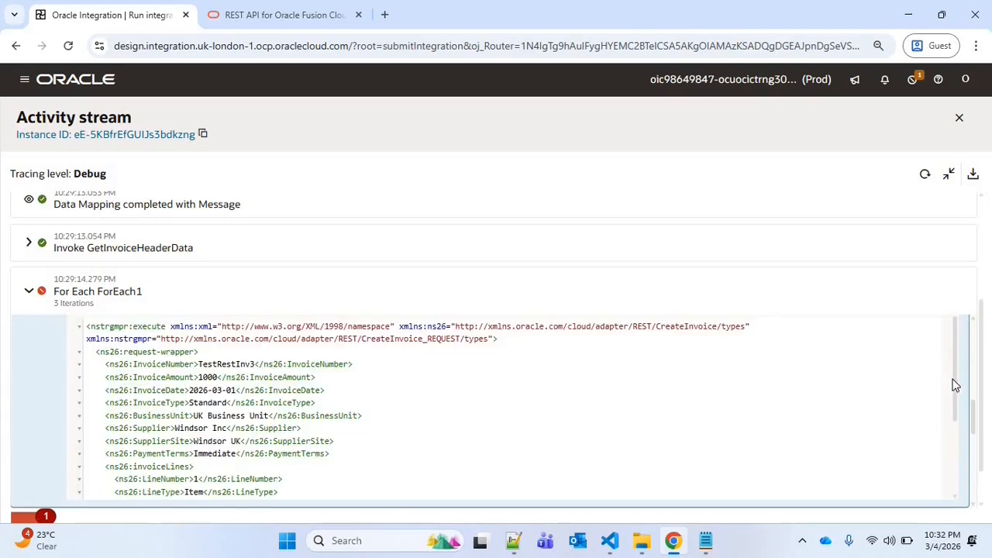
scroll(958, 378, "down", 5)
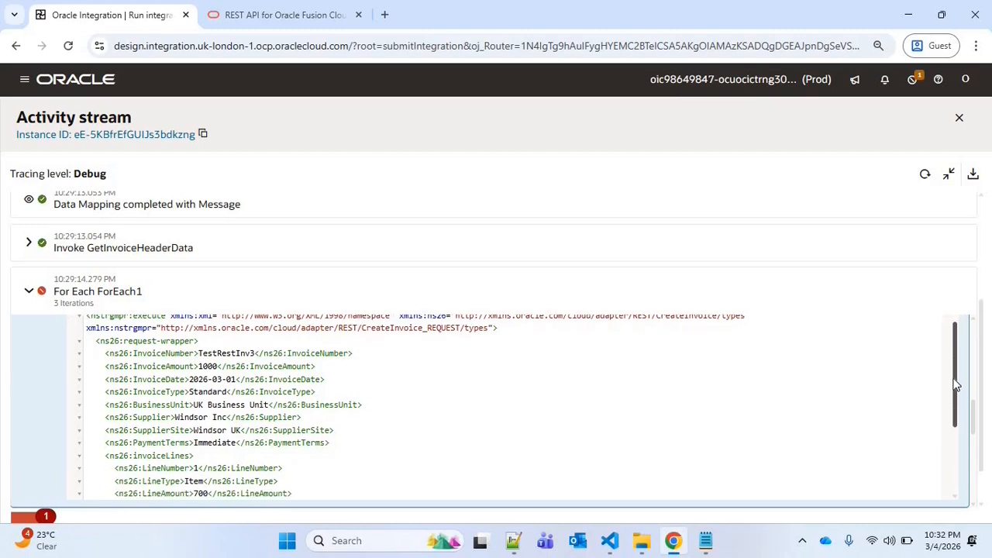
left_click(60, 383)
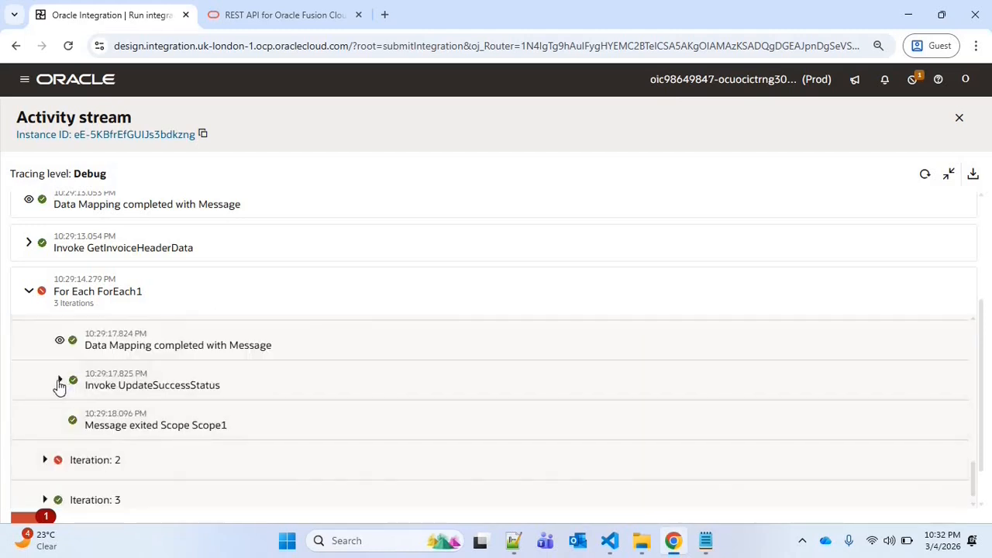
scroll(582, 463, "down", 1)
- Examine iteration 2 of ForEach1 and highlight the cause of the fault in the CreateInvoice error details
left_click(44, 430)
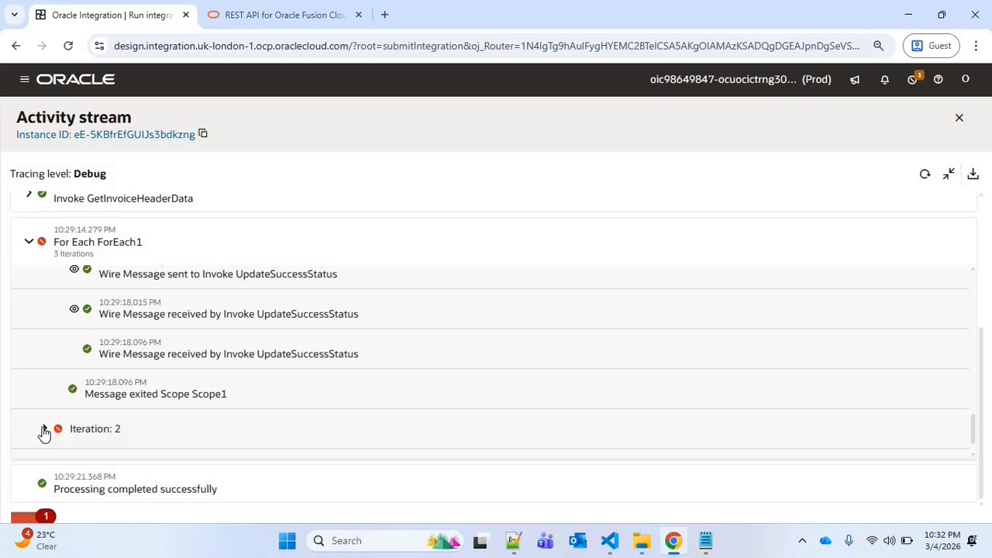
left_click_drag(973, 382, 972, 426)
left_click(770, 392)
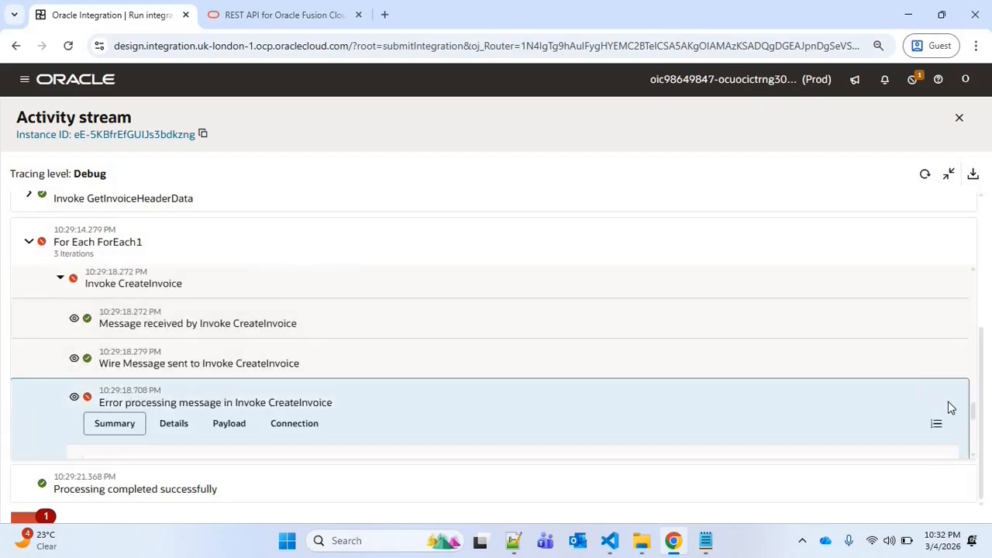
left_click(171, 349)
scroll(957, 417, "down", 1)
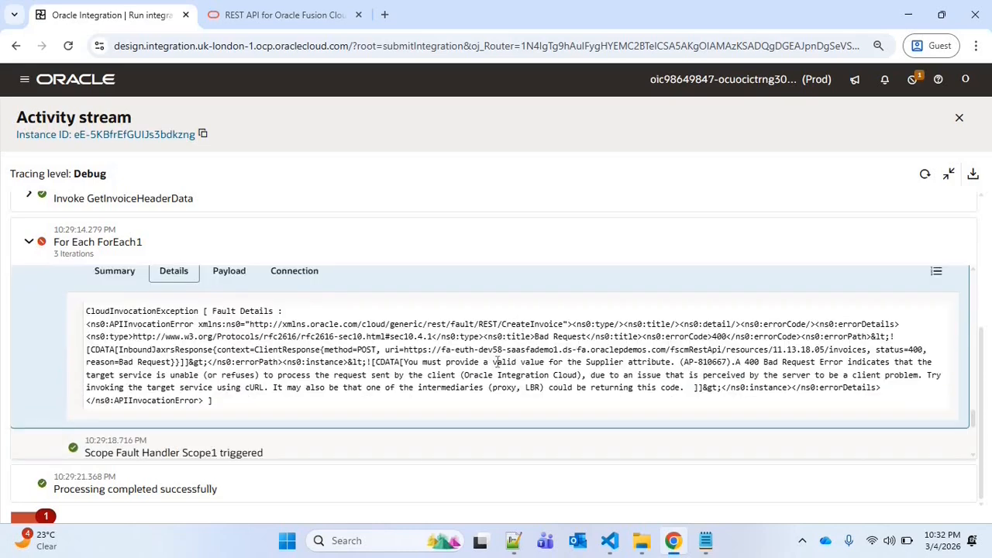
left_click_drag(672, 362, 404, 362)
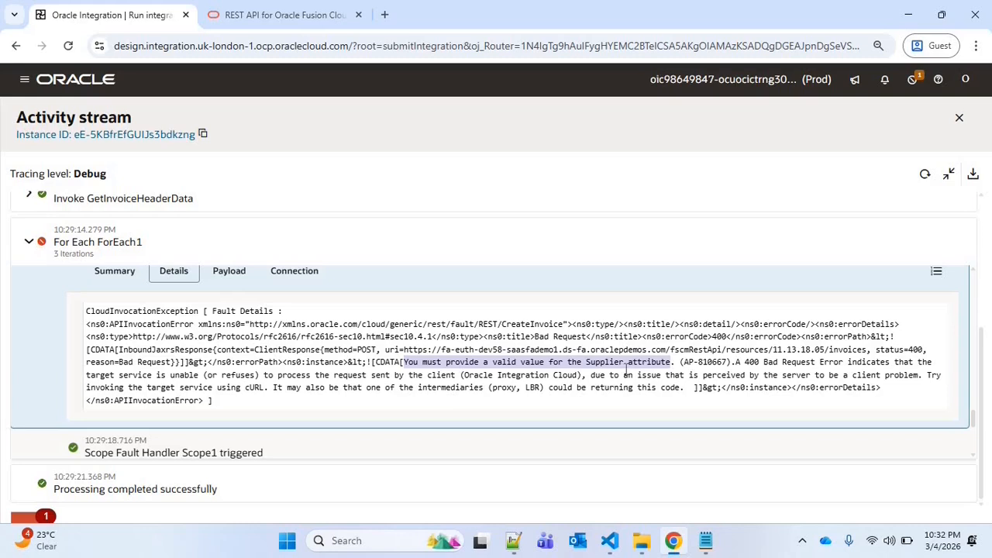
- Switch to VS Code and rerun select * from xx_invoice; bringing the result's status columns into view
left_click(609, 540)
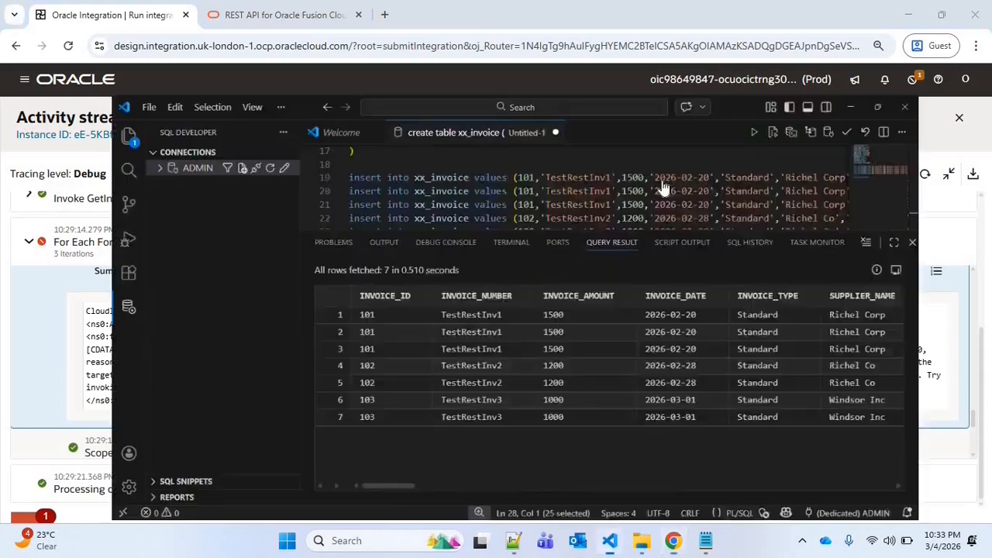
left_click_drag(459, 251, 292, 251)
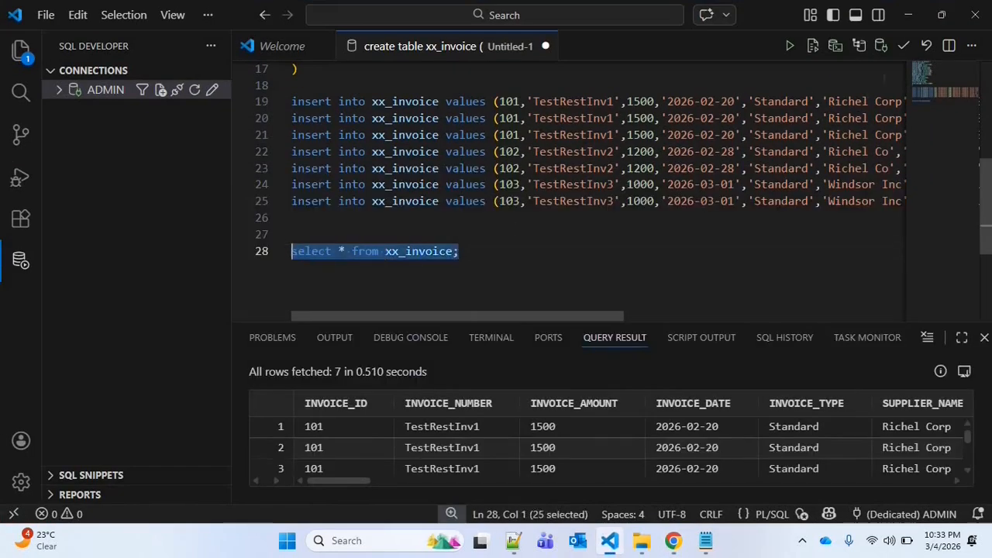
left_click(790, 46)
scroll(912, 468, "right", 2)
scroll(912, 469, "right", 5)
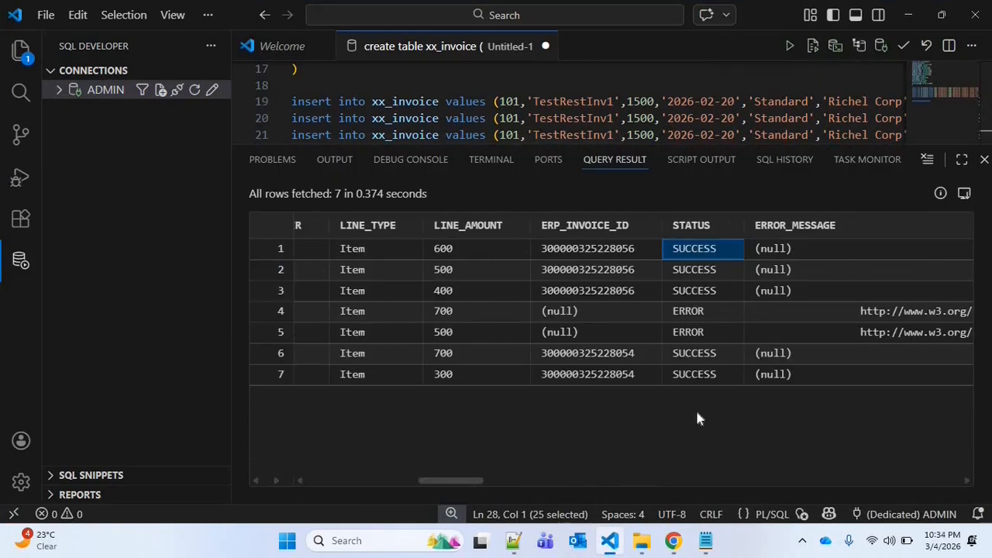
- Review the ERP_INVOICE_ID, STATUS and ERROR_MESSAGE values for the successful and failed rows in the query result
left_click(611, 250)
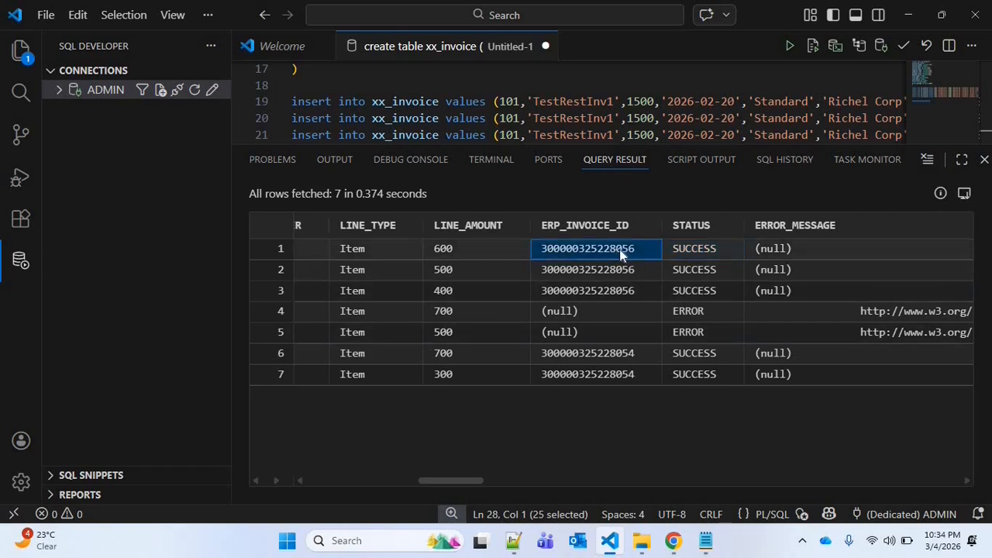
left_click(602, 310)
left_click(700, 314)
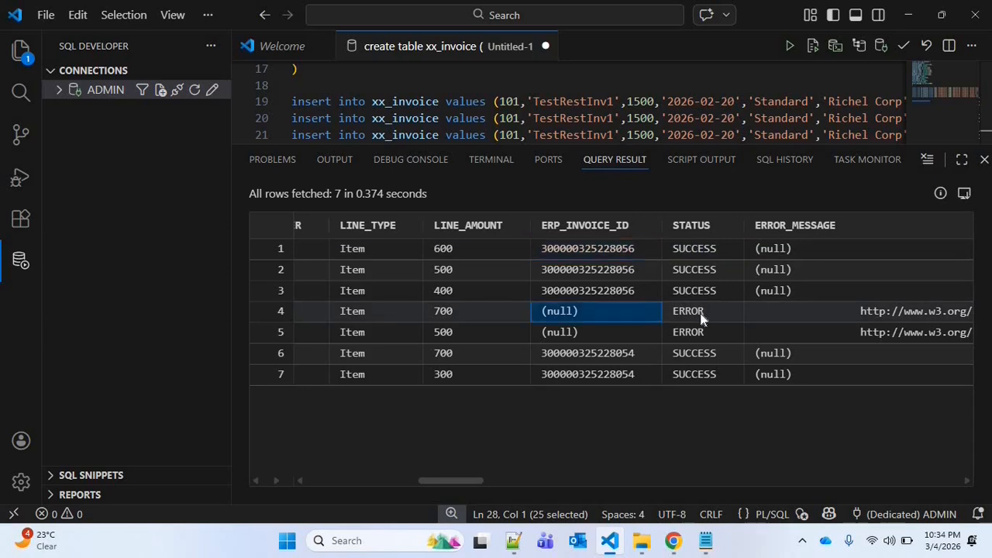
left_click_drag(470, 479, 510, 479)
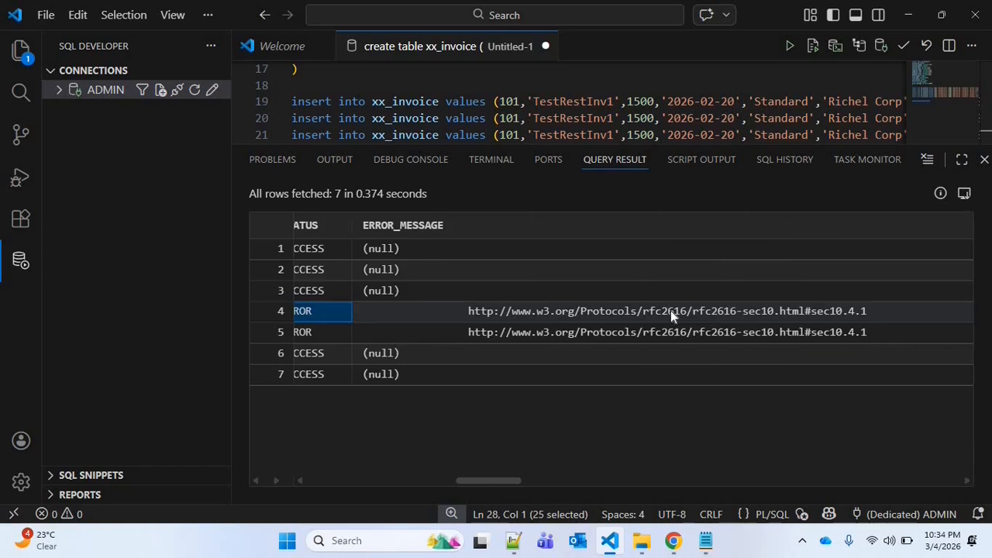
left_click_drag(515, 480, 552, 479)
left_click(581, 316)
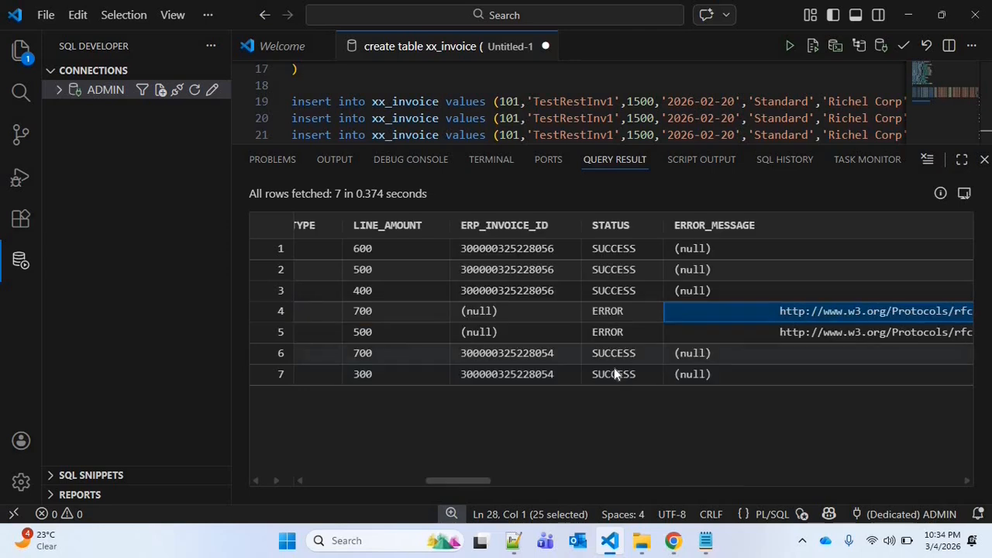
left_click(553, 361)
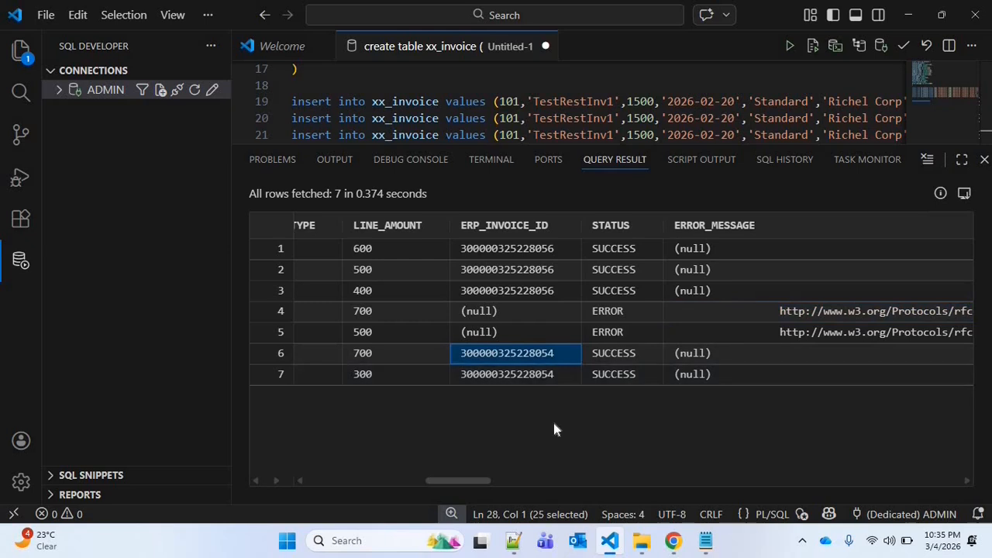
- Switch to Oracle Fusion Cloud Applications in the browser and open Manage Invoices from the Payables Invoices work area
left_click(673, 540)
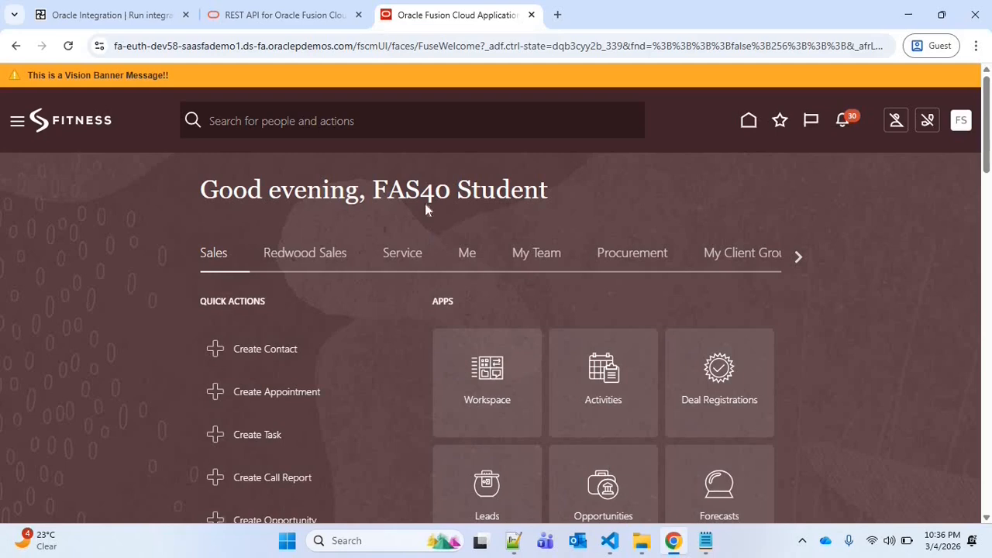
left_click(17, 124)
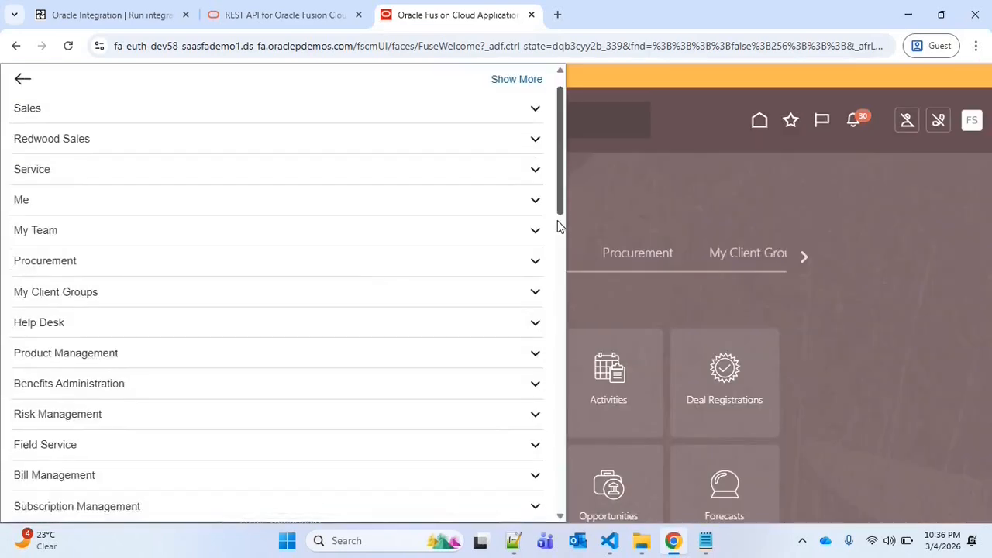
scroll(557, 220, "down", 5)
left_click(534, 342)
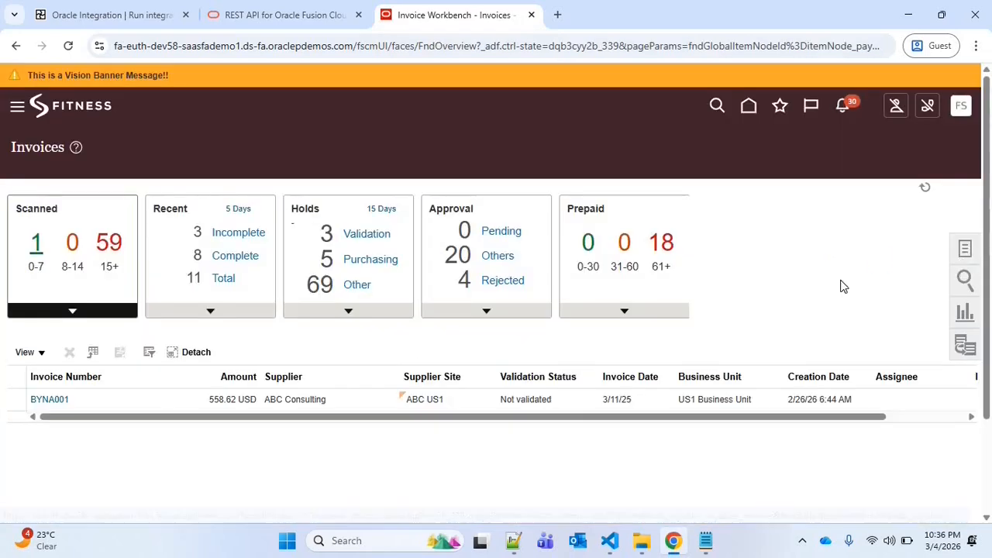
left_click(883, 208)
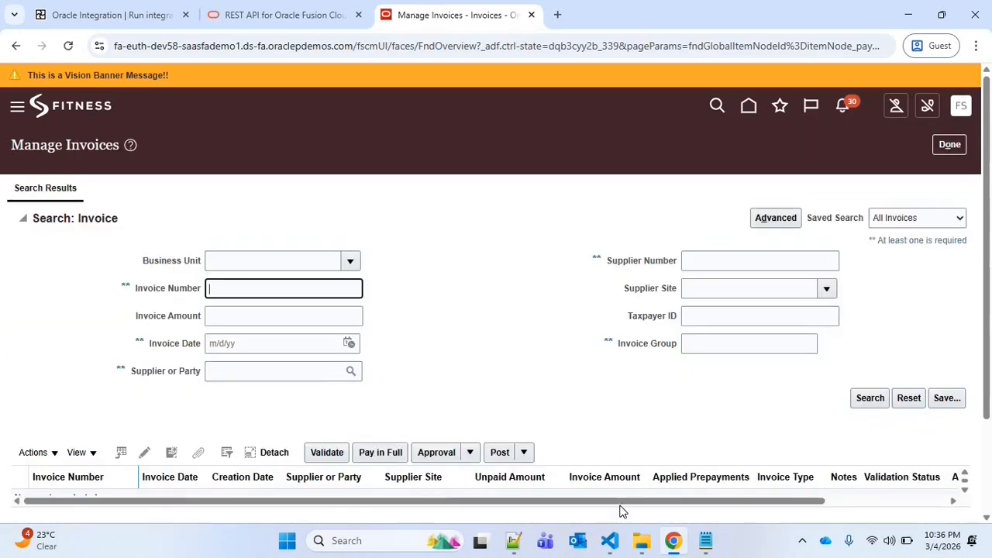
- Switch to VS Code and copy the invoice number TestRestInv1 from the first row of the xx_invoice query result
left_click(610, 540)
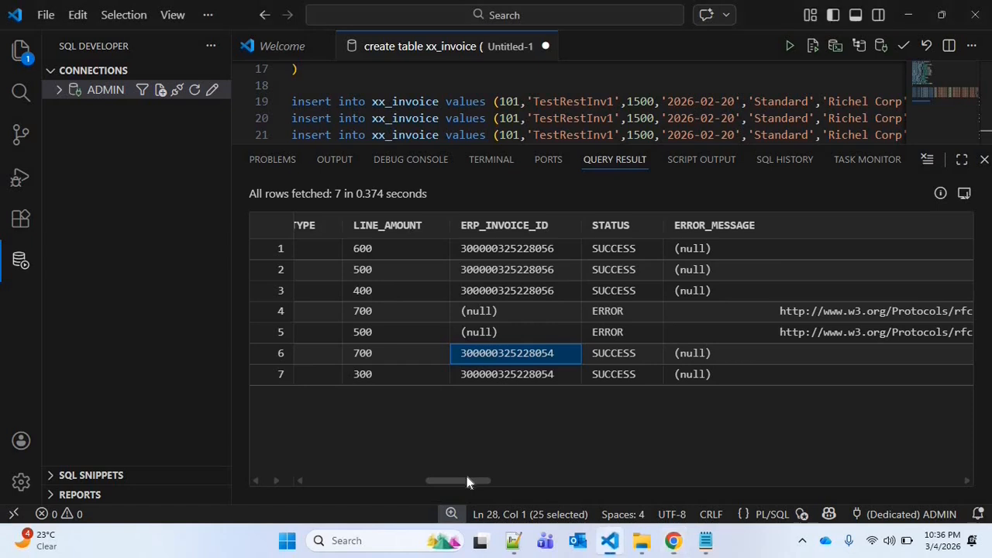
left_click_drag(467, 480, 333, 477)
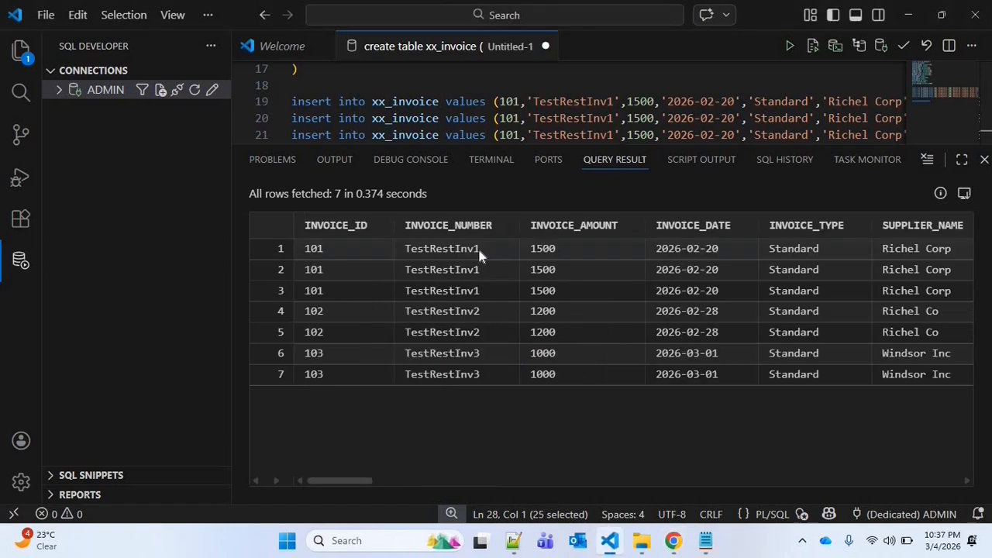
left_click(477, 251)
right_click(455, 254)
left_click(496, 339)
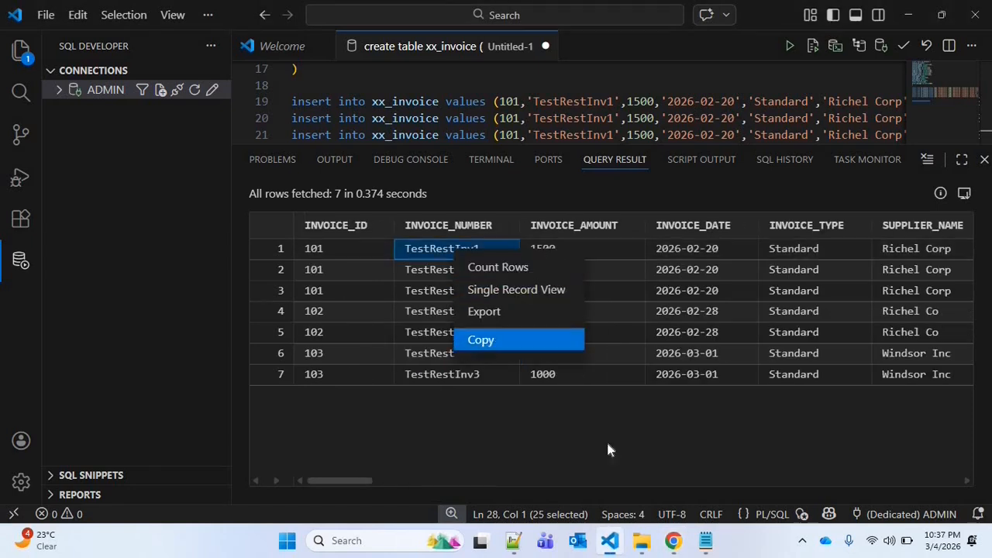
- Switch back to Oracle Fusion in Chrome, search Manage Invoices for invoice number TestRestInv1 and open that invoice
left_click(677, 542)
left_click(237, 288)
key("ctrl+v")
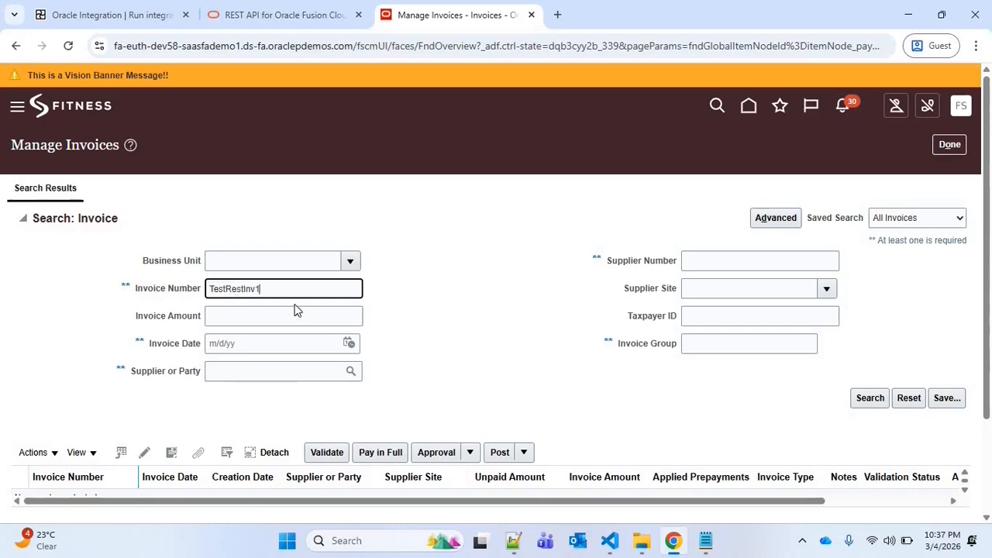
left_click(869, 397)
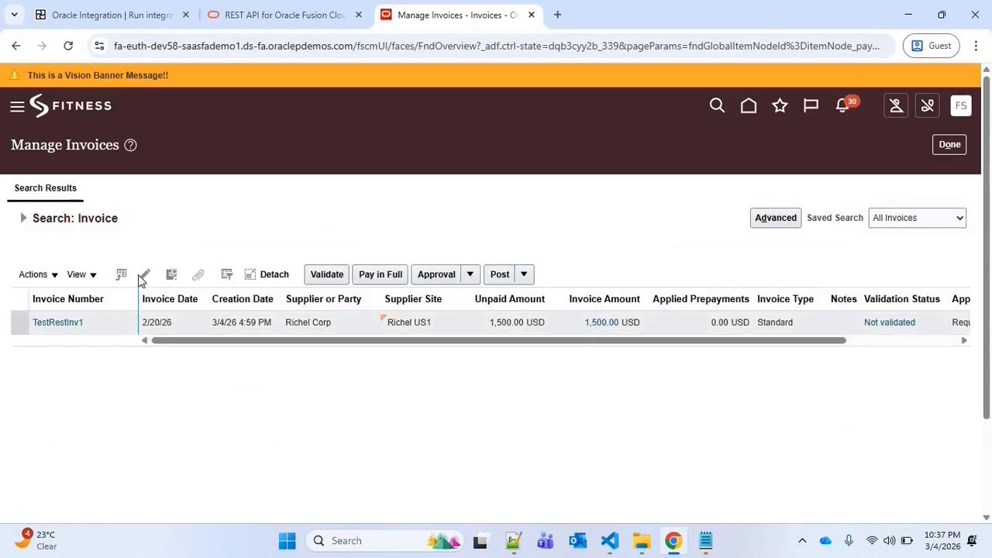
left_click(59, 323)
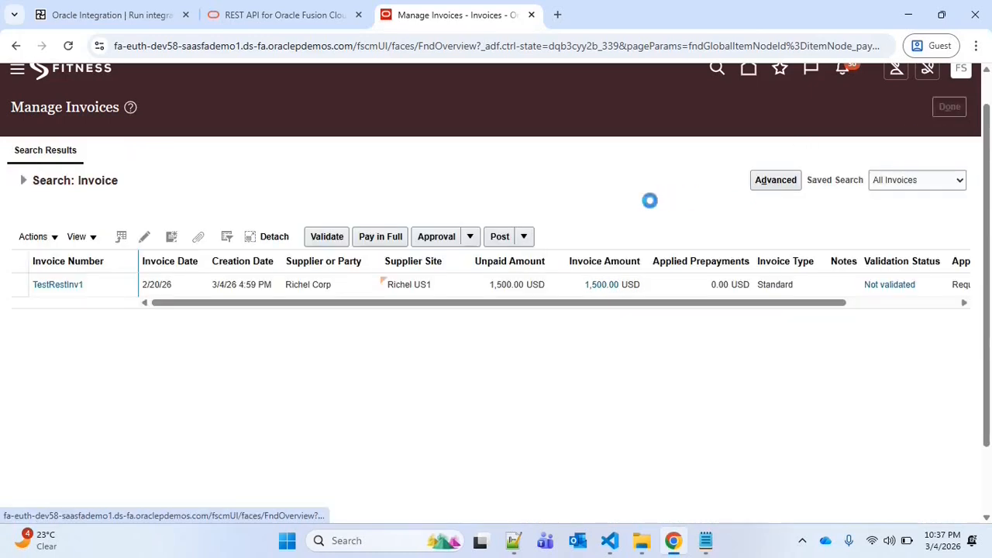
- Reopen Manage Invoices from the Invoices work area, search for invoice number TestRestInv3 and open that invoice
left_click(965, 211)
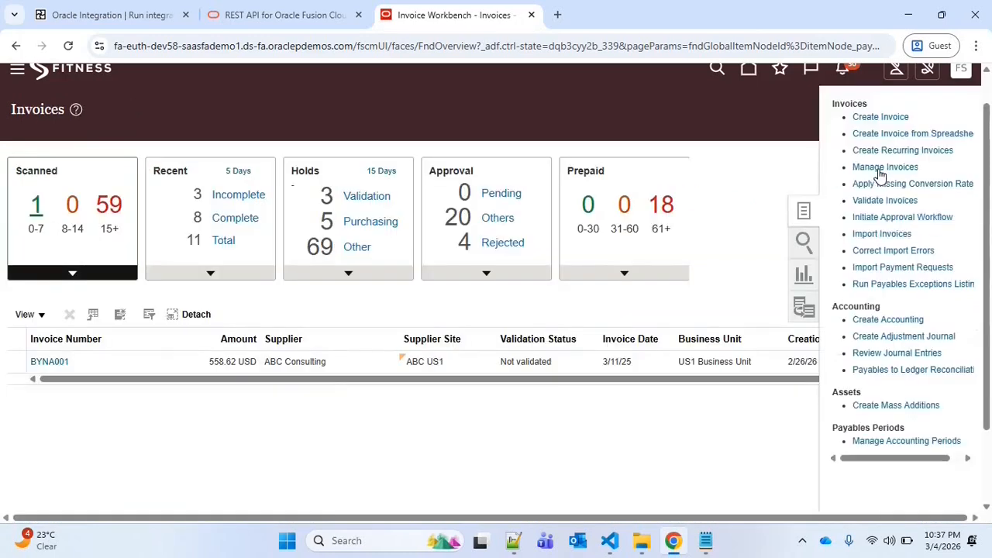
left_click(880, 169)
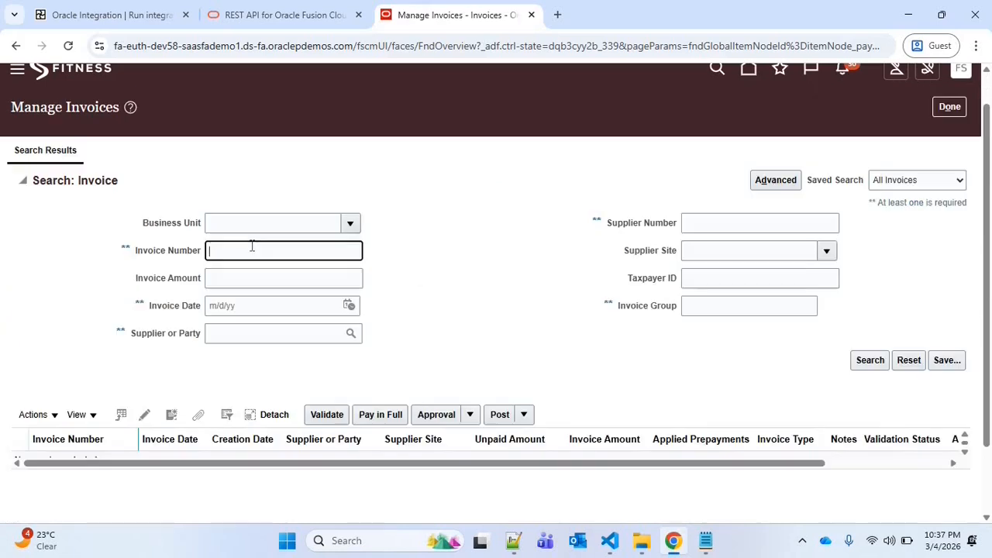
key("ctrl+v")
key("BackSpace")
type("3")
left_click(870, 360)
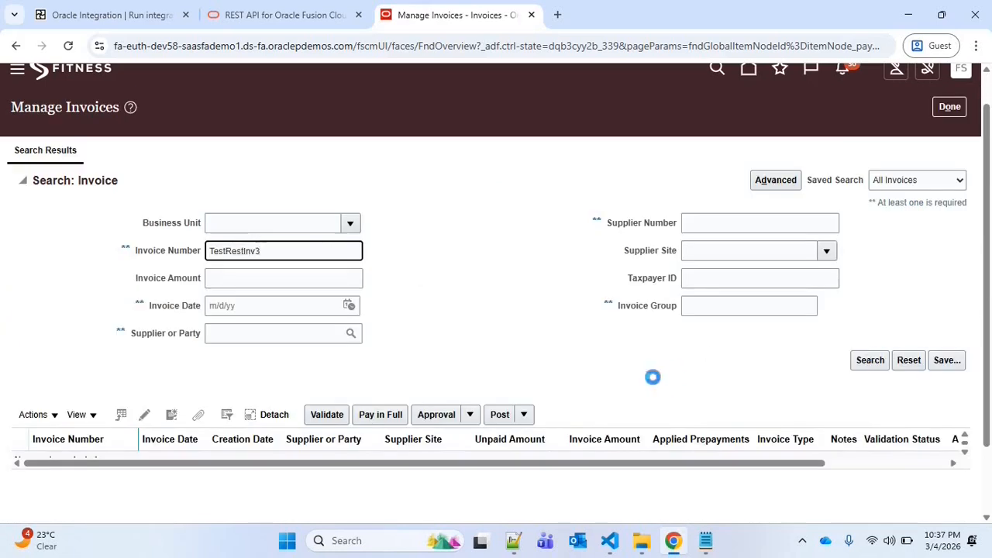
left_click(73, 285)
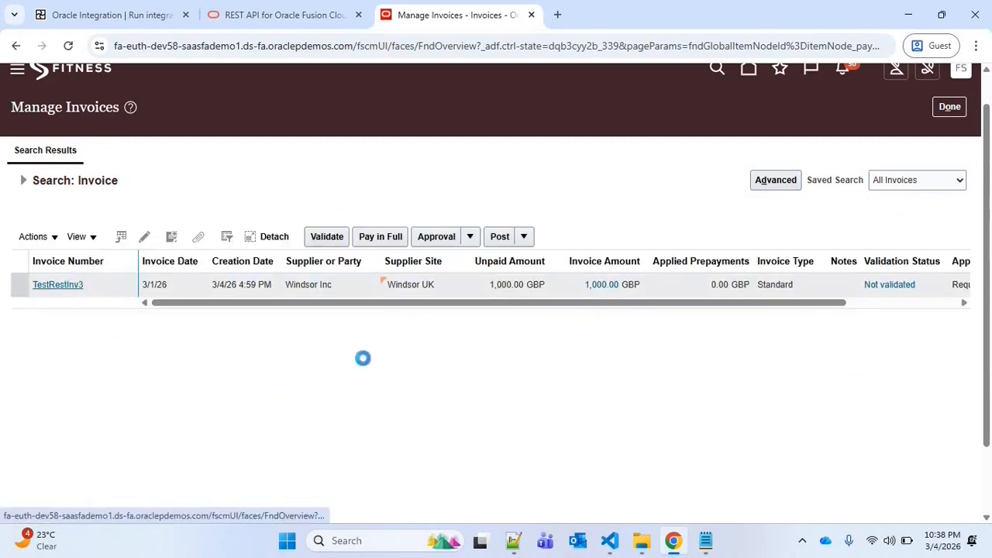